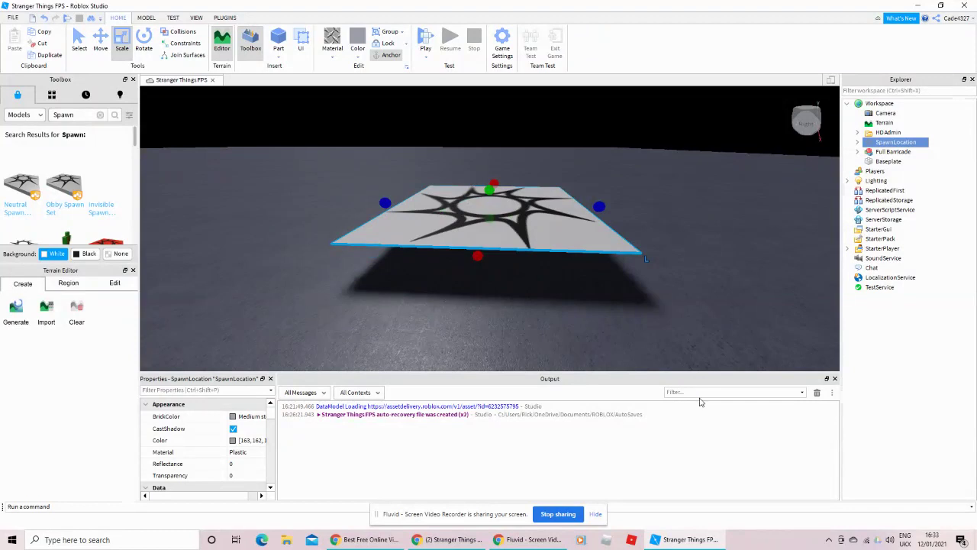
{"action": "type", "text": "Th"}
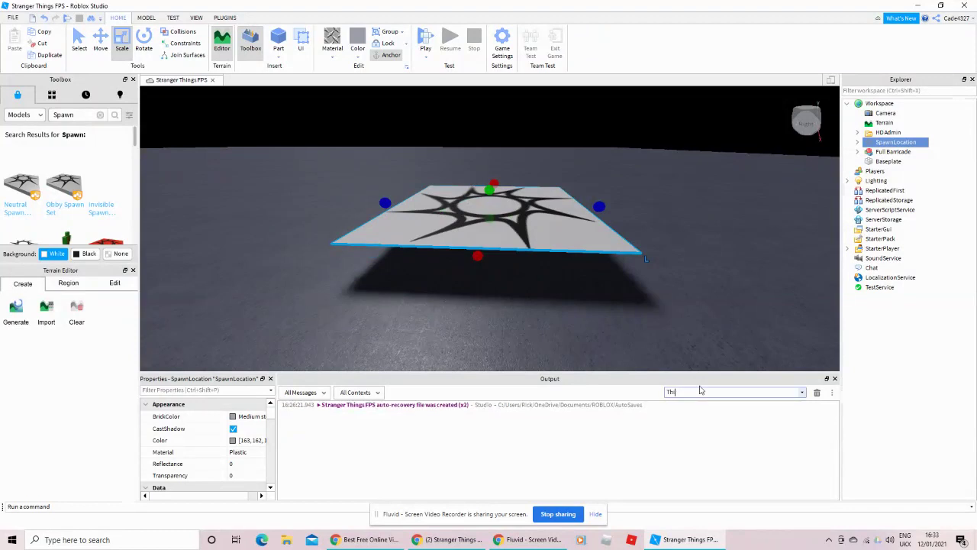
{"action": "type", "text": "is is made"}
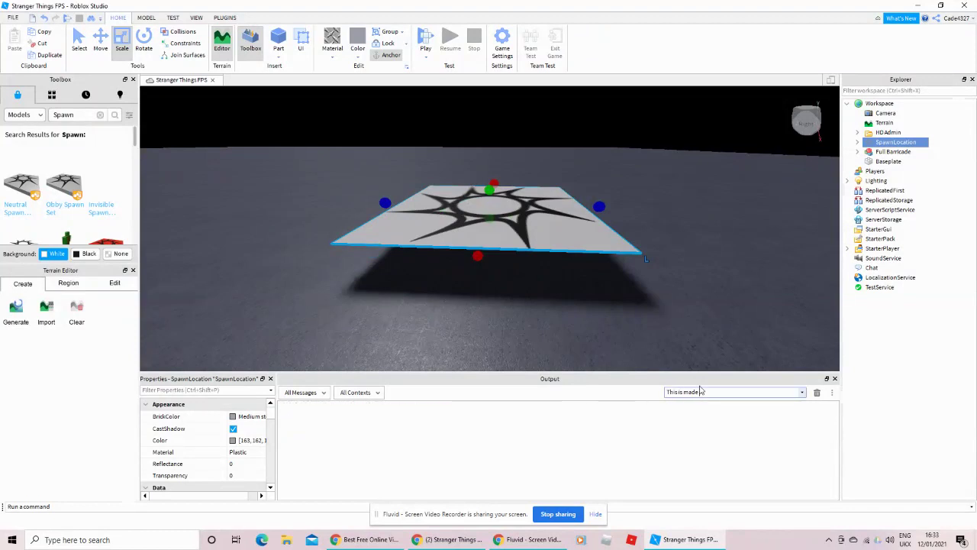
{"action": "type", "text": " by ROBLOX - Meaning it is virus free"}
{"action": "key", "text": "BackSpace"}
{"action": "key", "text": "BackSpace"}
{"action": "key", "text": "BackSpace"}
{"action": "key", "text": "BackSpace"}
{"action": "key", "text": "BackSpace"}
{"action": "key", "text": "BackSpace"}
{"action": "key", "text": "BackSpace"}
{"action": "key", "text": "BackSpace"}
{"action": "key", "text": "BackSpace"}
{"action": "key", "text": "BackSpace"}
{"action": "key", "text": "BackSpace"}
{"action": "key", "text": "BackSpace"}
{"action": "key", "text": "BackSpace"}
{"action": "key", "text": "BackSpace"}
{"action": "key", "text": "BackSpace"}
{"action": "key", "text": "BackSpace"}
{"action": "key", "text": "BackSpace"}
{"action": "key", "text": "BackSpace"}
{"action": "key", "text": "BackSpace"}
{"action": "key", "text": "BackSpace"}
{"action": "key", "text": "BackSpace"}
{"action": "key", "text": "BackSpace"}
{"action": "key", "text": "BackSpace"}
{"action": "key", "text": "BackSpace"}
Set the spawn location's Transparency to 1.
{"action": "left_click", "coordinate": [682, 325]}
{"action": "left_click", "coordinate": [504, 231]}
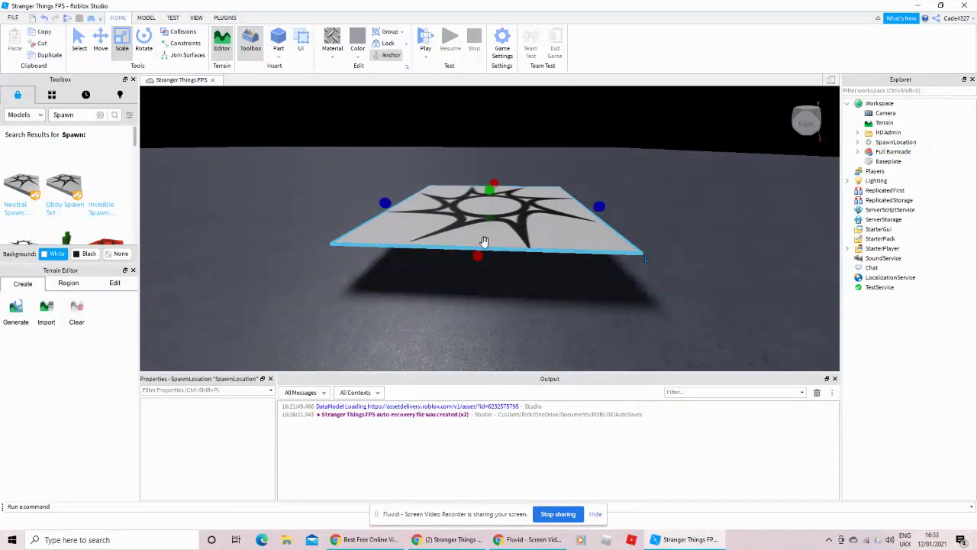
{"action": "left_click", "coordinate": [223, 474]}
{"action": "type", "text": "1"}
{"action": "key", "text": "Return"}
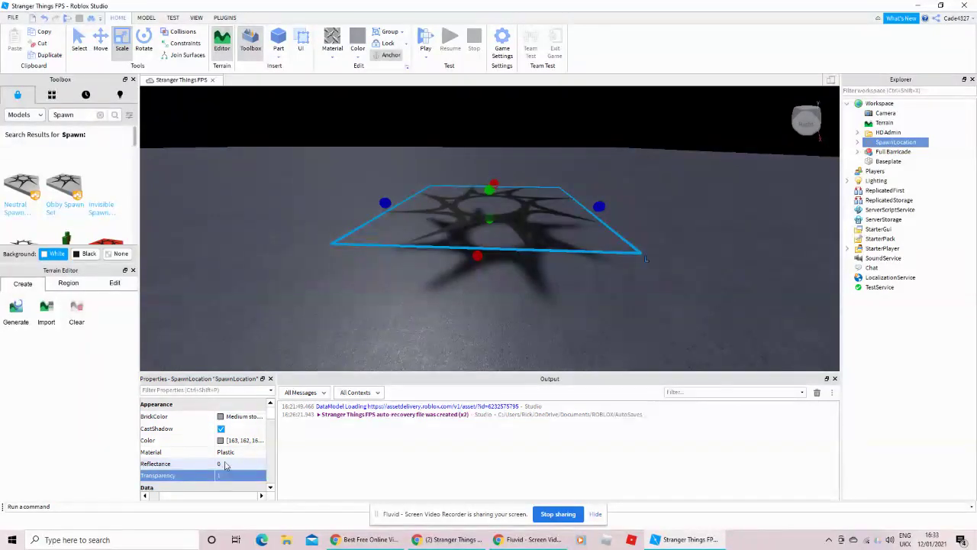
{"action": "left_click", "coordinate": [581, 323]}
{"action": "right_click_drag", "start_coordinate": [513, 240], "coordinate": [512, 238]}
{"action": "scroll", "coordinate": [512, 238], "scroll_direction": "down", "scroll_amount": 5}
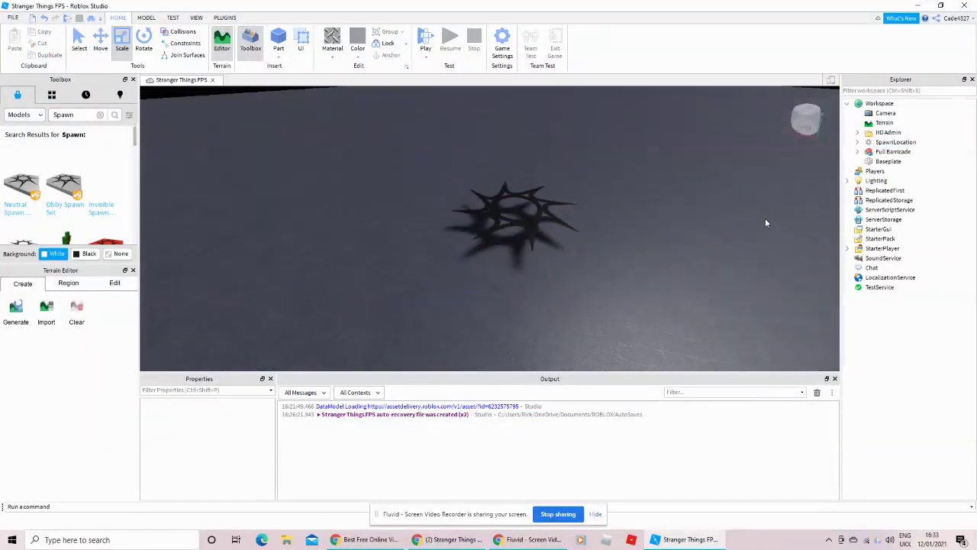
Delete the Decal contained in SpawnLocation.
{"action": "left_click", "coordinate": [508, 214]}
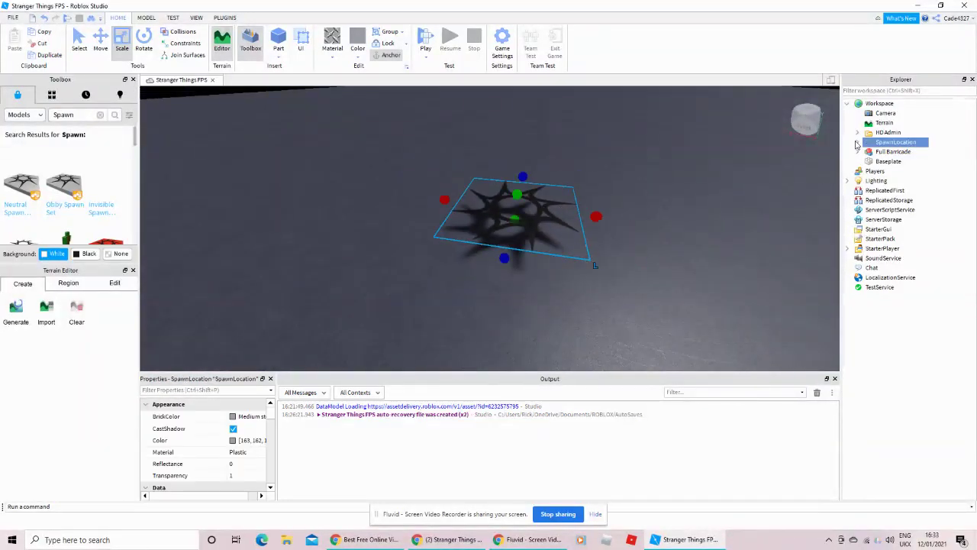
{"action": "left_click", "coordinate": [856, 142]}
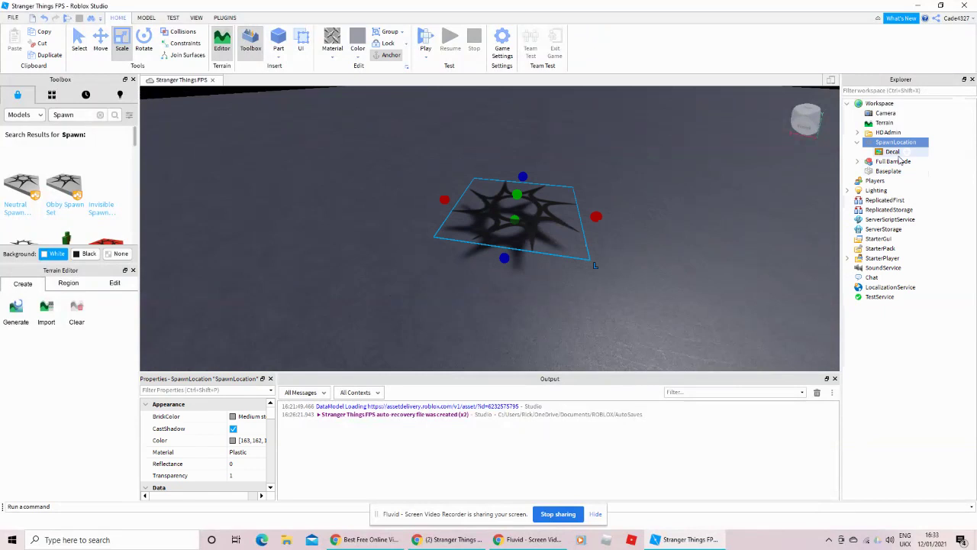
{"action": "right_click", "coordinate": [896, 152]}
{"action": "left_click", "coordinate": [878, 201]}
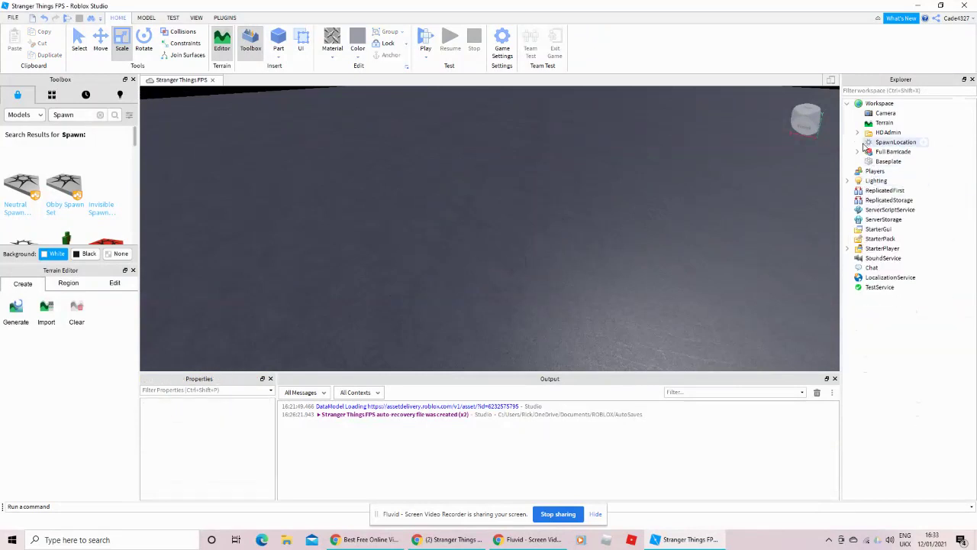
Move the transparent spawn location across the baseplate so it sits right beside the grey barricade.
{"action": "left_click", "coordinate": [511, 214]}
{"action": "left_click_drag", "start_coordinate": [431, 206], "coordinate": [528, 222]}
{"action": "left_click_drag", "start_coordinate": [572, 179], "coordinate": [580, 222]}
{"action": "scroll", "coordinate": [580, 223], "scroll_direction": "down", "scroll_amount": 2}
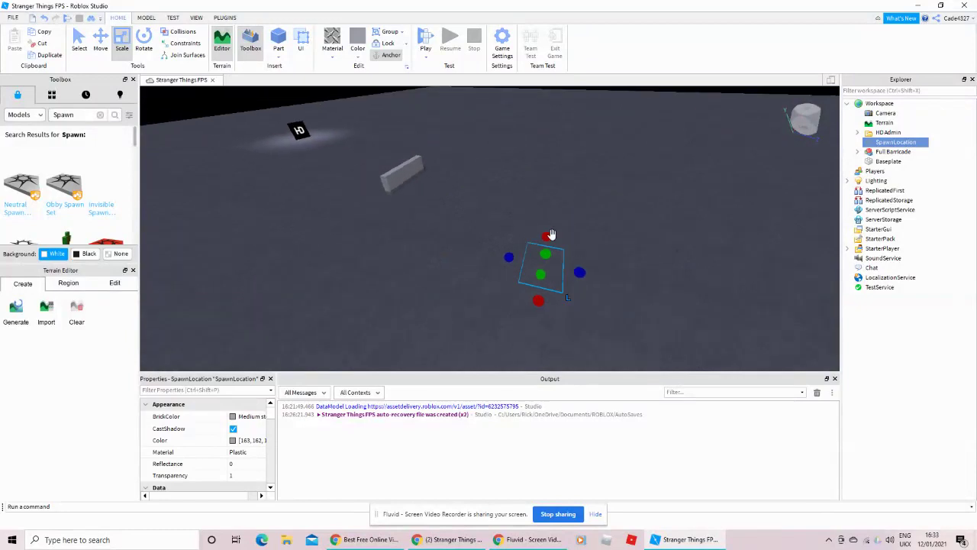
{"action": "left_click_drag", "start_coordinate": [558, 266], "coordinate": [365, 183]}
{"action": "right_click_drag", "start_coordinate": [448, 203], "coordinate": [447, 176]}
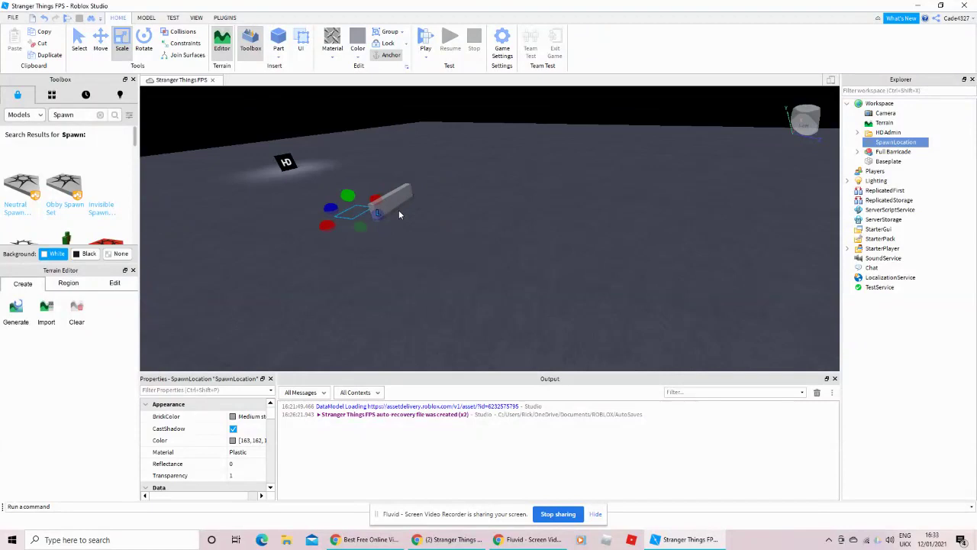
{"action": "left_click", "coordinate": [793, 214]}
{"action": "key", "text": "d"}
{"action": "key", "text": "s"}
{"action": "key", "text": "s"}
{"action": "right_click_drag", "start_coordinate": [687, 215], "coordinate": [661, 214]}
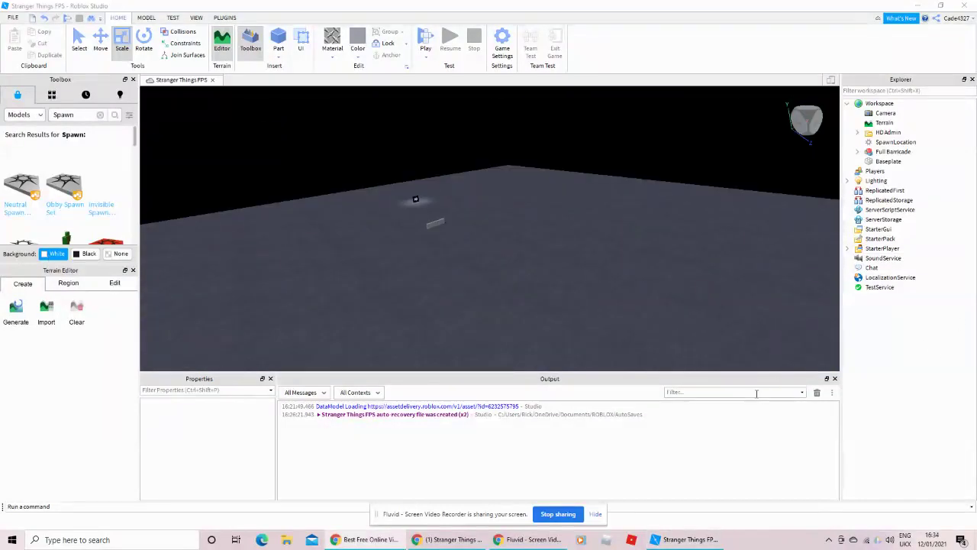
{"action": "left_click", "coordinate": [756, 393]}
{"action": "type", "text": "te"}
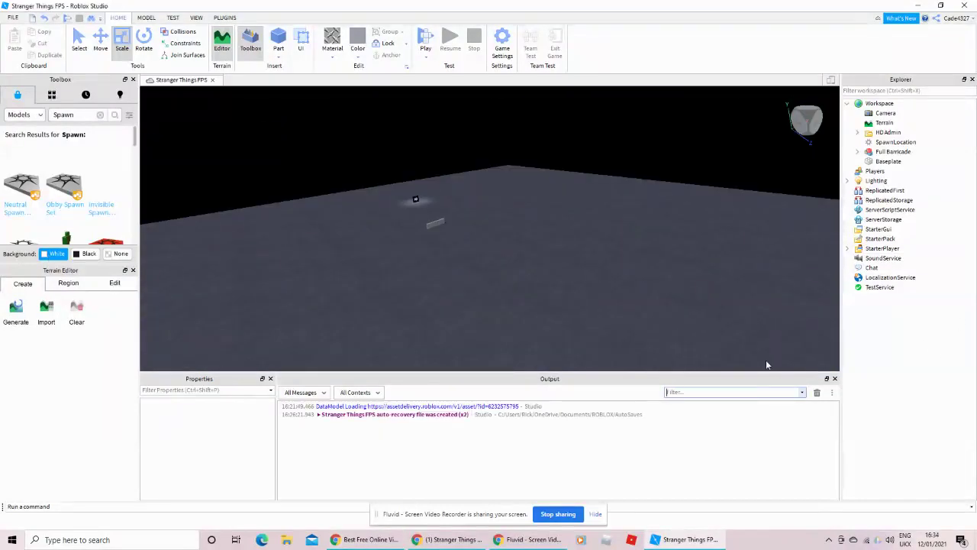
{"action": "type", "text": "a break"}
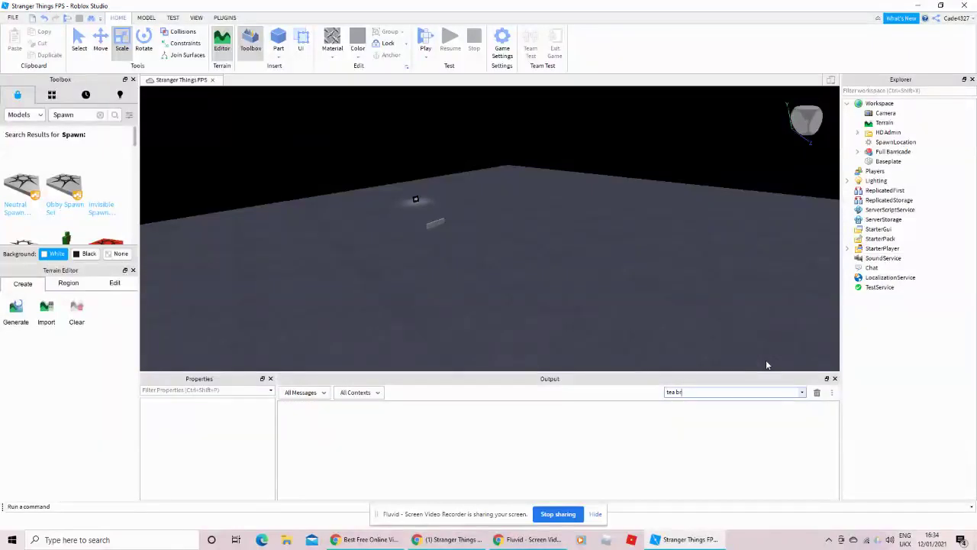
{"action": "triple_click", "coordinate": [699, 392]}
{"action": "type", "text": "lol"}
{"action": "key", "text": "BackSpace"}
{"action": "key", "text": "BackSpace"}
{"action": "key", "text": "BackSpace"}
{"action": "type", "text": "see"}
{"action": "key", "text": "BackSpace"}
{"action": "key", "text": "BackSpace"}
{"action": "key", "text": "BackSpace"}
{"action": "key", "text": "BackSpace"}
{"action": "key", "text": "BackSpace"}
{"action": "key", "text": "BackSpace"}
{"action": "key", "text": "BackSpace"}
{"action": "key", "text": "BackSpace"}
{"action": "key", "text": "BackSpace"}
{"action": "key", "text": "BackSpace"}
{"action": "key", "text": "BackSpace"}
{"action": "key", "text": "BackSpace"}
{"action": "key", "text": "BackSpace"}
{"action": "key", "text": "BackSpace"}
{"action": "key", "text": "BackSpace"}
{"action": "key", "text": "BackSpace"}
{"action": "key", "text": "BackSpace"}
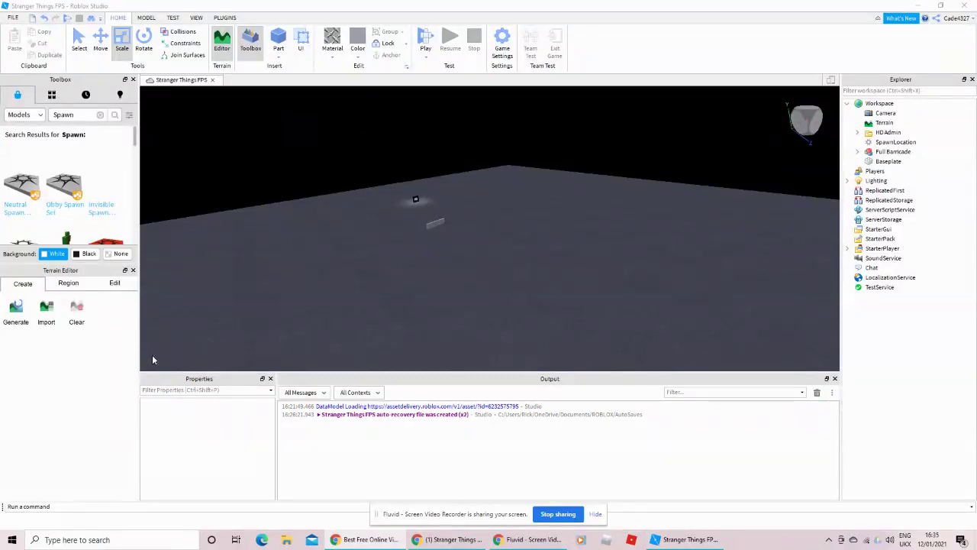
{"action": "left_click", "coordinate": [680, 392]}
{"action": "type", "text": "ok"}
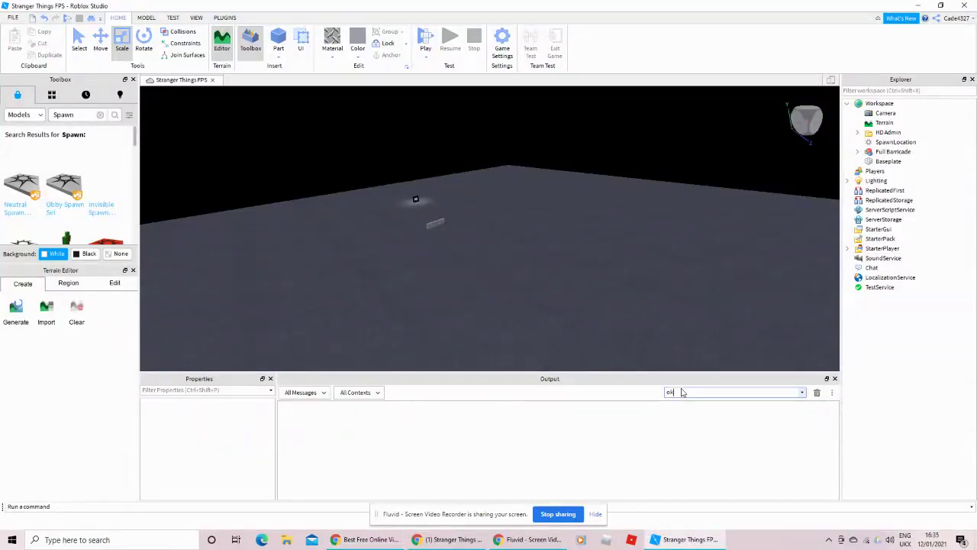
{"action": "key", "text": "BackSpace"}
{"action": "key", "text": "BackSpace"}
{"action": "type", "text": "I"}
{"action": "key", "text": "BackSpace"}
{"action": "type", "text": "I am back"}
{"action": "key", "text": "BackSpace"}
{"action": "key", "text": "BackSpace"}
{"action": "key", "text": "BackSpace"}
{"action": "key", "text": "BackSpace"}
{"action": "key", "text": "BackSpace"}
{"action": "key", "text": "BackSpace"}
{"action": "key", "text": "BackSpace"}
{"action": "key", "text": "BackSpace"}
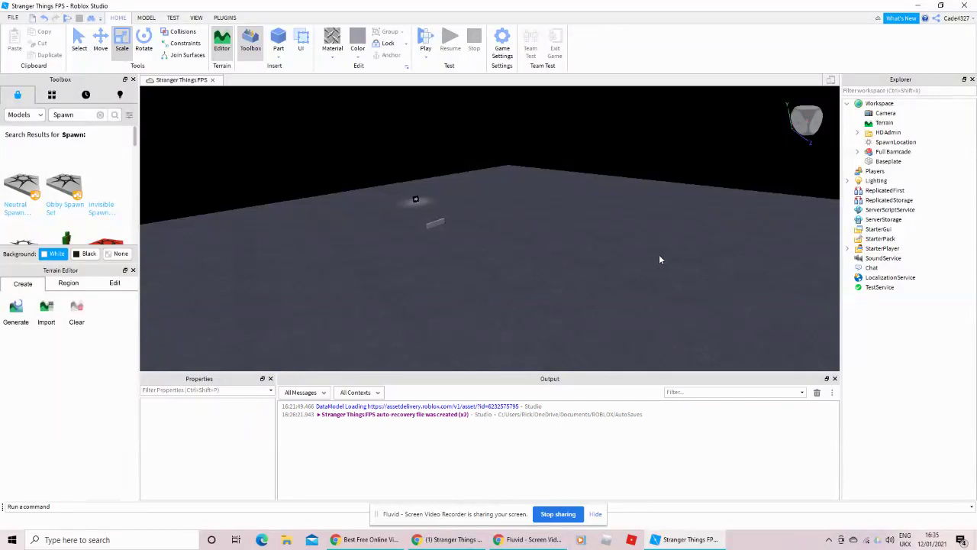
Search the Toolbox models for "[WB]" and insert the Glock 19 [WB] tool into StarterPack.
{"action": "left_click", "coordinate": [100, 114]}
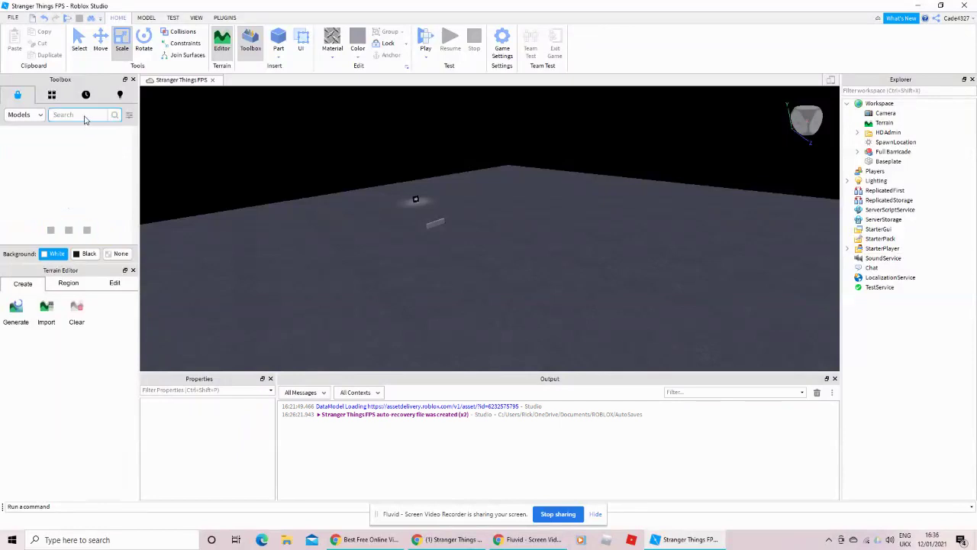
{"action": "left_click", "coordinate": [85, 119]}
{"action": "type", "text": "p"}
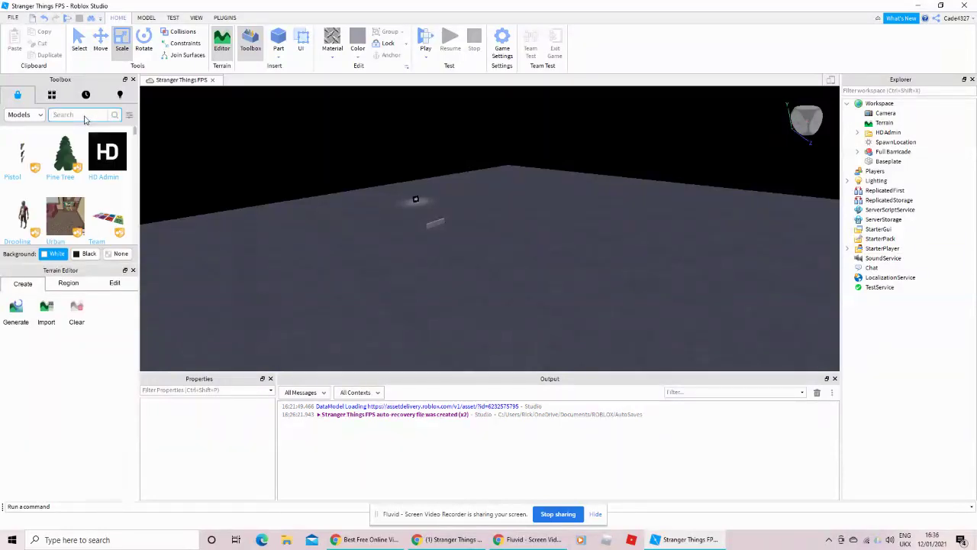
{"action": "key", "text": "BackSpace"}
{"action": "type", "text": "[WB]"}
{"action": "key", "text": "Return"}
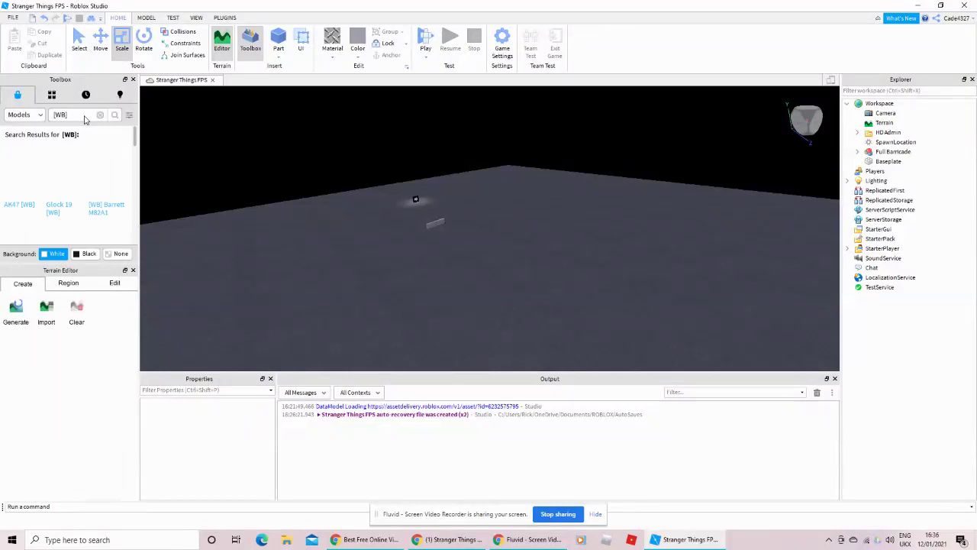
{"action": "mouse_move", "coordinate": [64, 189]}
{"action": "left_click", "coordinate": [63, 190]}
{"action": "left_click", "coordinate": [487, 280]}
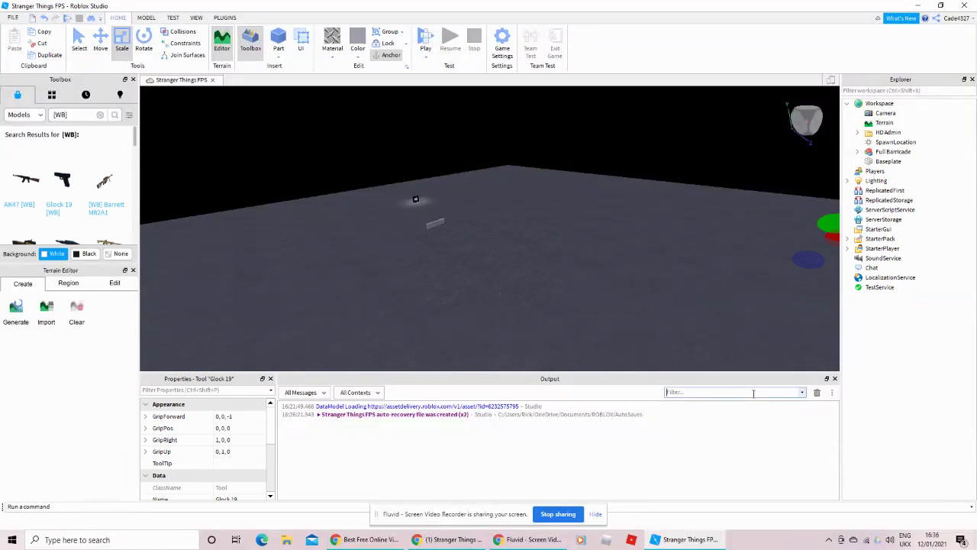
{"action": "type", "text": "I will make sure th"}
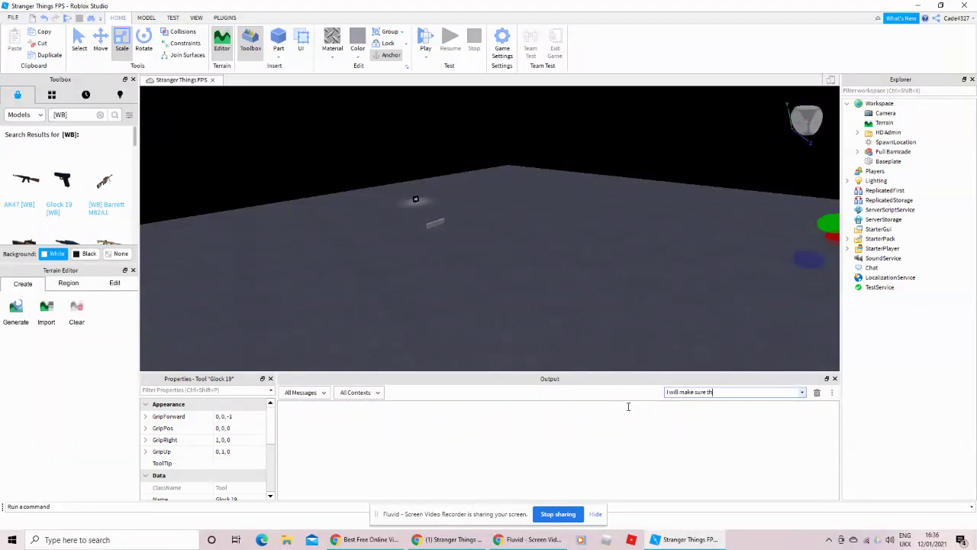
{"action": "type", "text": "ere are no viruses in the scrip"}
{"action": "key", "text": "BackSpace"}
{"action": "key", "text": "BackSpace"}
{"action": "key", "text": "BackSpace"}
{"action": "key", "text": "BackSpace"}
{"action": "key", "text": "BackSpace"}
{"action": "key", "text": "BackSpace"}
{"action": "key", "text": "BackSpace"}
{"action": "key", "text": "BackSpace"}
{"action": "key", "text": "BackSpace"}
{"action": "key", "text": "BackSpace"}
{"action": "key", "text": "BackSpace"}
{"action": "key", "text": "BackSpace"}
{"action": "key", "text": "BackSpace"}
{"action": "key", "text": "BackSpace"}
{"action": "key", "text": "BackSpace"}
{"action": "key", "text": "BackSpace"}
{"action": "key", "text": "BackSpace"}
{"action": "key", "text": "BackSpace"}
{"action": "key", "text": "BackSpace"}
{"action": "key", "text": "BackSpace"}
{"action": "type", "text": "The reason I am  gun is because idk how to"}
{"action": "key", "text": "BackSpace"}
{"action": "key", "text": "BackSpace"}
{"action": "key", "text": "BackSpace"}
{"action": "key", "text": "BackSpace"}
{"action": "key", "text": "BackSpace"}
{"action": "key", "text": "BackSpace"}
{"action": "key", "text": "BackSpace"}
{"action": "key", "text": "BackSpace"}
{"action": "key", "text": "BackSpace"}
{"action": "key", "text": "BackSpace"}
{"action": "key", "text": "BackSpace"}
{"action": "key", "text": "BackSpace"}
{"action": "key", "text": "BackSpace"}
{"action": "key", "text": "BackSpace"}
{"action": "key", "text": "BackSpace"}
{"action": "key", "text": "BackSpace"}
{"action": "key", "text": "BackSpace"}
{"action": "key", "text": "BackSpace"}
{"action": "key", "text": "BackSpace"}
{"action": "key", "text": "BackSpace"}
{"action": "key", "text": "BackSpace"}
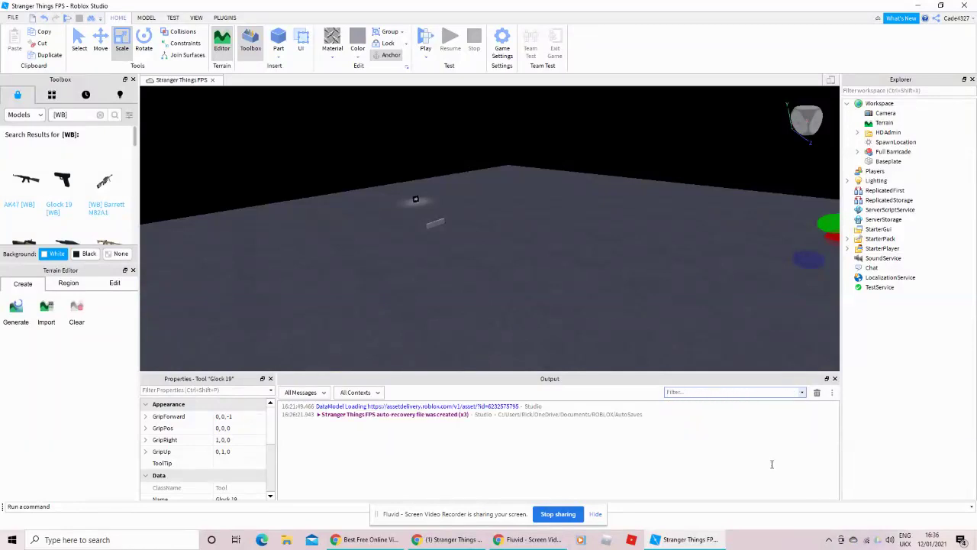
Open the Program_Client script inside the Glock 19 tool in StarterPack.
{"action": "left_click", "coordinate": [486, 217]}
{"action": "right_click_drag", "start_coordinate": [486, 217], "coordinate": [625, 226]}
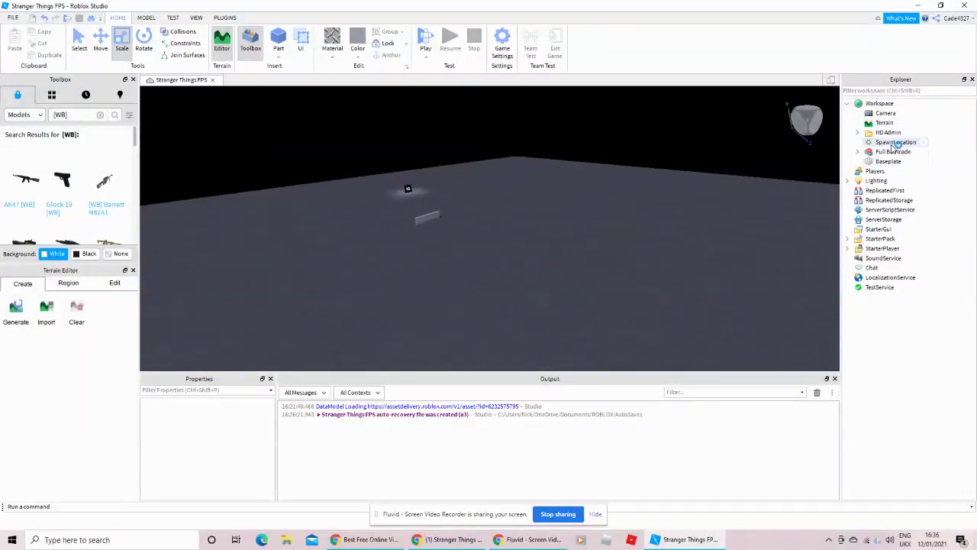
{"action": "left_click", "coordinate": [847, 238]}
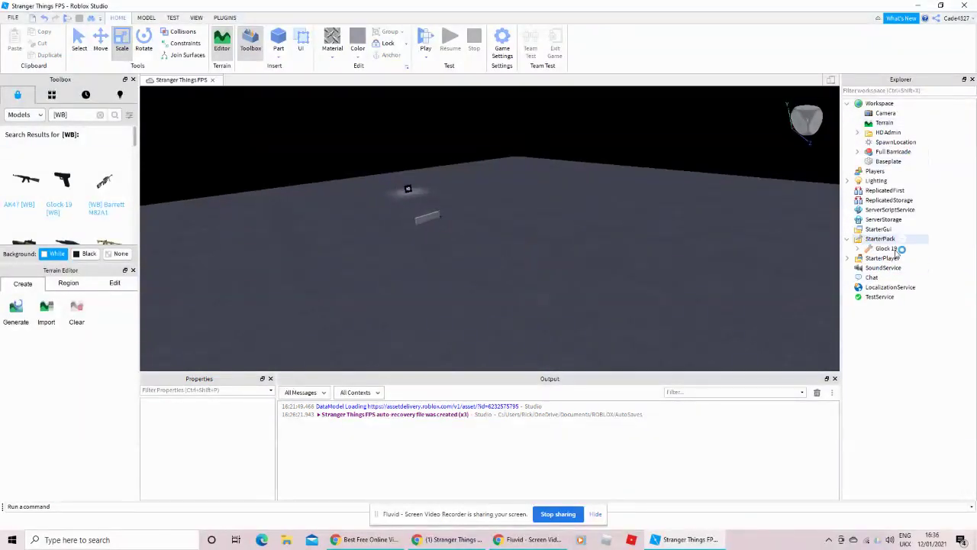
{"action": "left_click", "coordinate": [857, 248]}
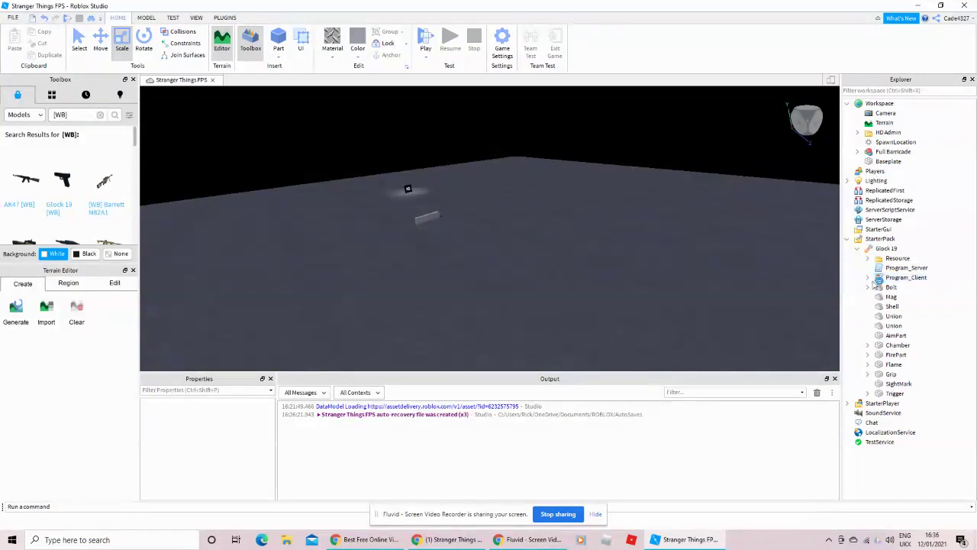
{"action": "left_click", "coordinate": [868, 278]}
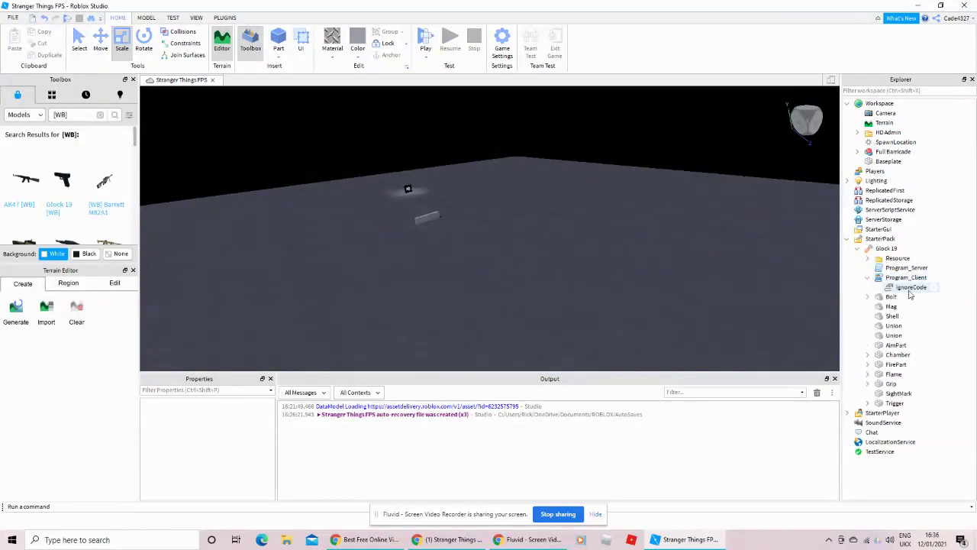
{"action": "left_click", "coordinate": [870, 277]}
{"action": "left_click", "coordinate": [899, 279]}
{"action": "double_click", "coordinate": [901, 278]}
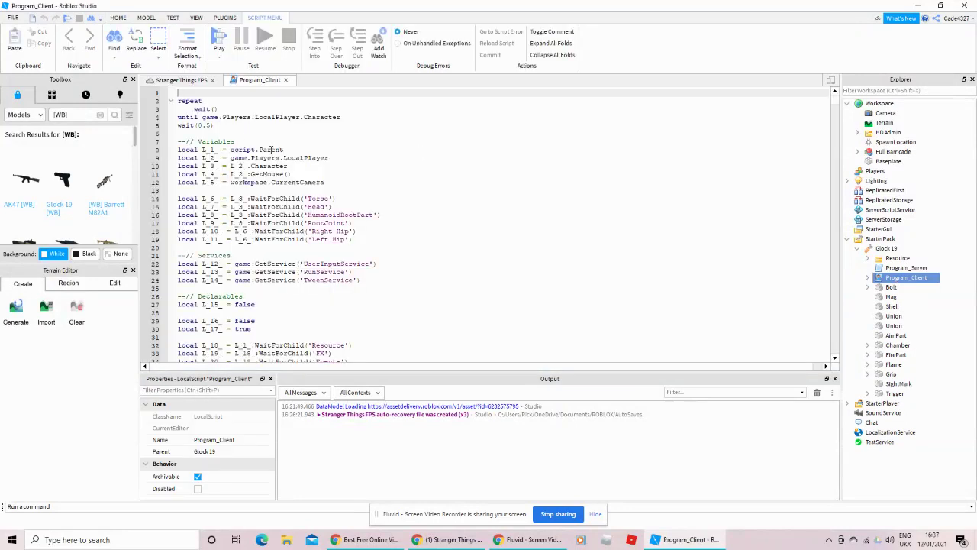
Look through the Glock 19's Program_Client code for suspicious lines and close the script.
{"action": "scroll", "coordinate": [284, 208], "scroll_direction": "down", "scroll_amount": 1}
{"action": "scroll", "coordinate": [284, 211], "scroll_direction": "down", "scroll_amount": 5}
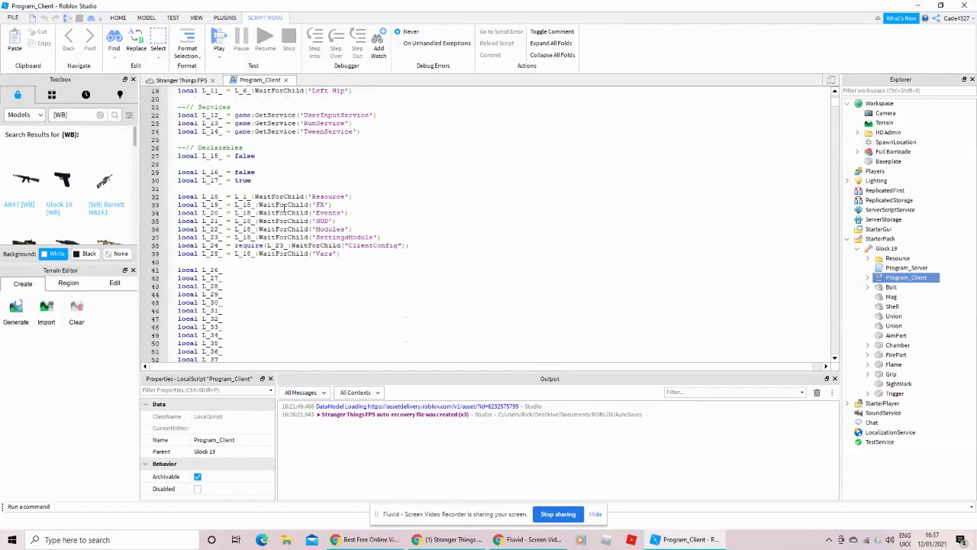
{"action": "scroll", "coordinate": [284, 208], "scroll_direction": "down", "scroll_amount": 12}
{"action": "scroll", "coordinate": [251, 333], "scroll_direction": "down", "scroll_amount": 8}
{"action": "scroll", "coordinate": [245, 325], "scroll_direction": "down", "scroll_amount": 10}
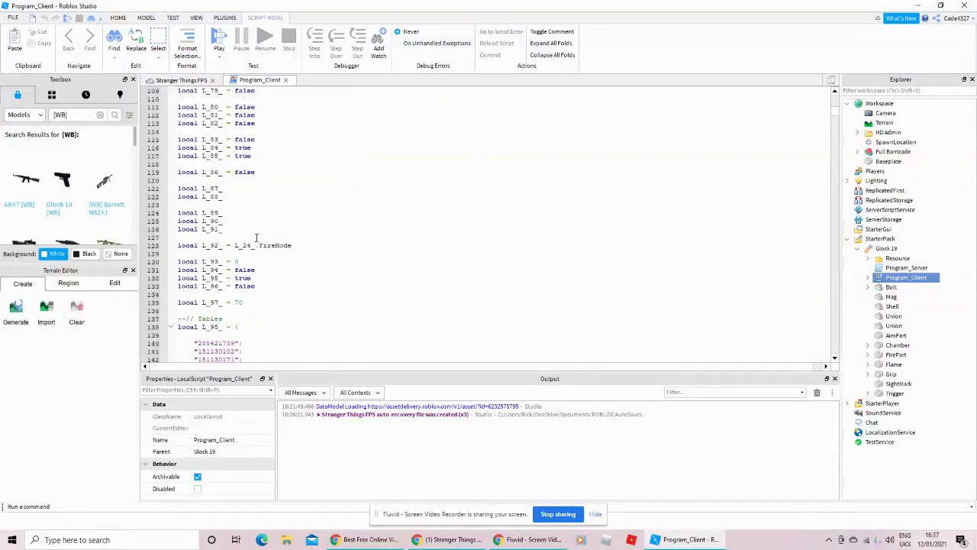
{"action": "scroll", "coordinate": [245, 288], "scroll_direction": "down", "scroll_amount": 4}
{"action": "scroll", "coordinate": [245, 288], "scroll_direction": "up", "scroll_amount": 4}
{"action": "left_click", "coordinate": [181, 80]}
{"action": "left_click", "coordinate": [285, 80]}
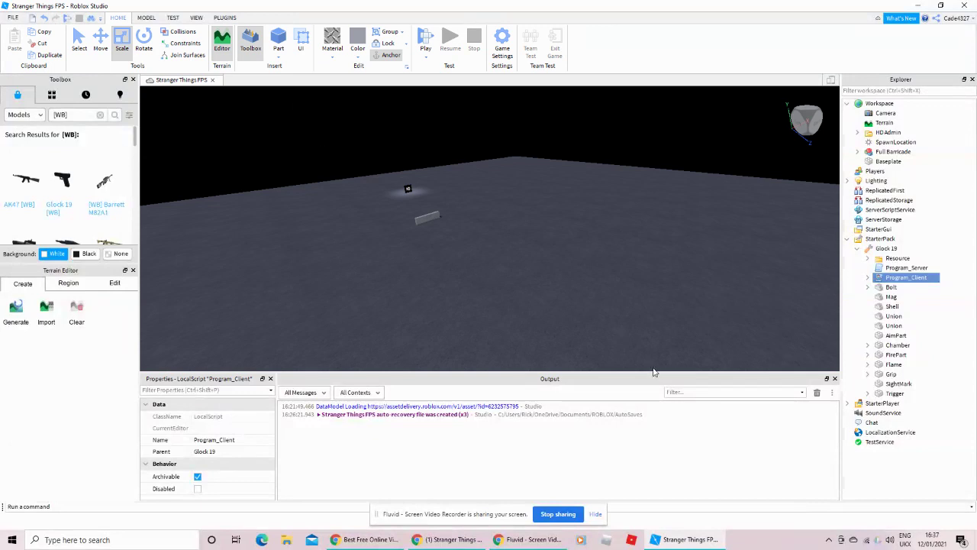
{"action": "left_click", "coordinate": [676, 391]}
{"action": "type", "text": "Virus free"}
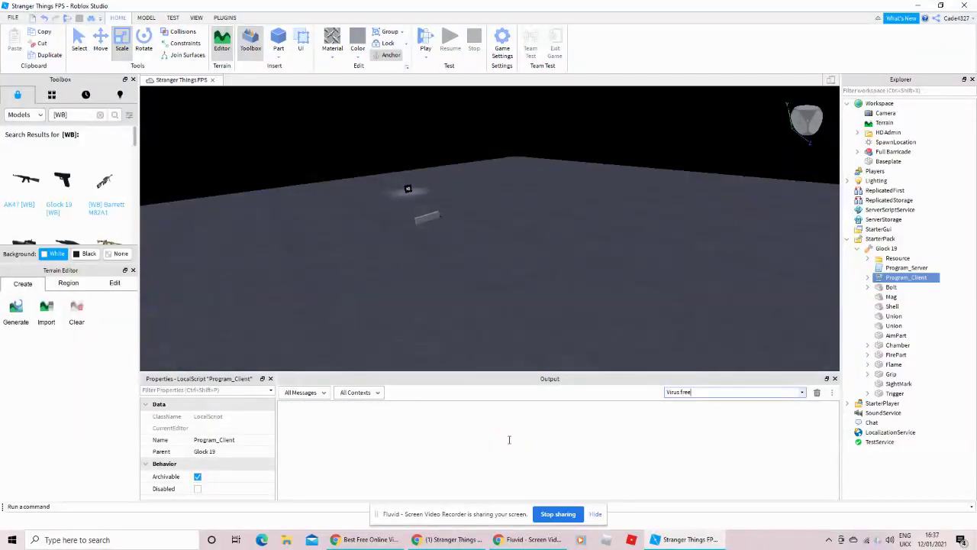
{"action": "key", "text": "BackSpace"}
{"action": "key", "text": "BackSpace"}
{"action": "key", "text": "BackSpace"}
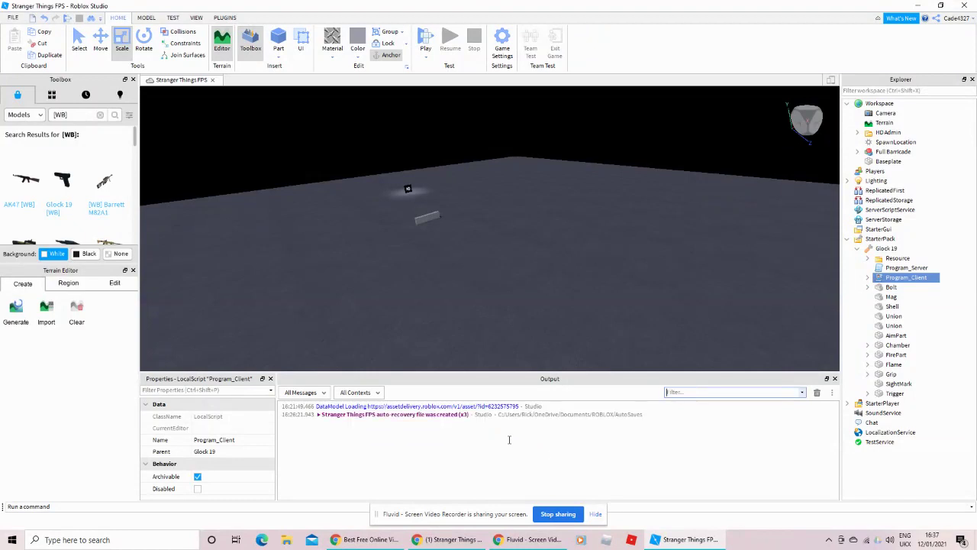
{"action": "type", "text": "Now,"}
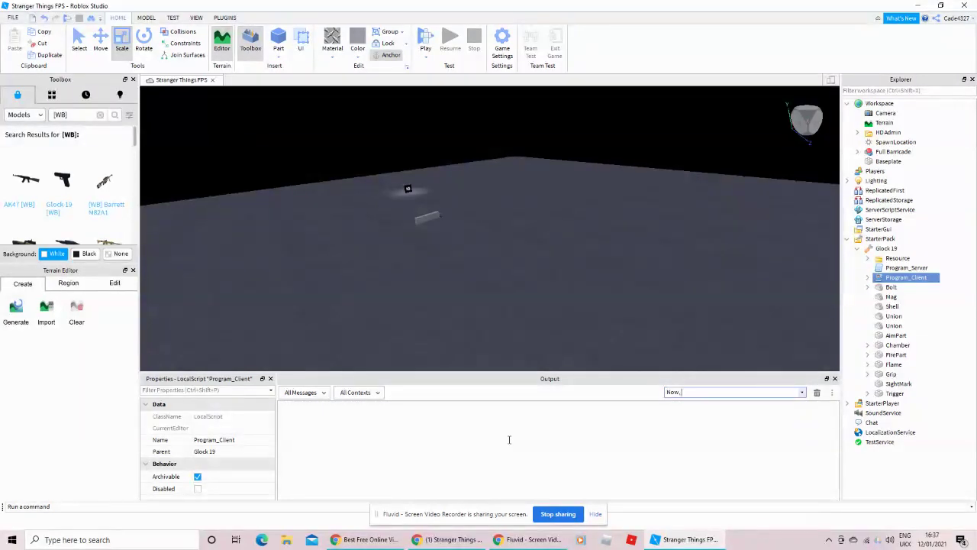
{"action": "type", "text": " I am gonna do this with"}
{"action": "key", "text": "BackSpace"}
{"action": "key", "text": "BackSpace"}
{"action": "key", "text": "BackSpace"}
{"action": "key", "text": "BackSpace"}
{"action": "key", "text": "BackSpace"}
{"action": "key", "text": "BackSpace"}
{"action": "key", "text": "BackSpace"}
{"action": "key", "text": "BackSpace"}
{"action": "key", "text": "BackSpace"}
{"action": "key", "text": "BackSpace"}
{"action": "key", "text": "BackSpace"}
{"action": "key", "text": "BackSpace"}
{"action": "key", "text": "BackSpace"}
{"action": "key", "text": "BackSpace"}
{"action": "key", "text": "BackSpace"}
{"action": "key", "text": "BackSpace"}
{"action": "key", "text": "BackSpace"}
{"action": "key", "text": "BackSpace"}
{"action": "key", "text": "BackSpace"}
{"action": "key", "text": "BackSpace"}
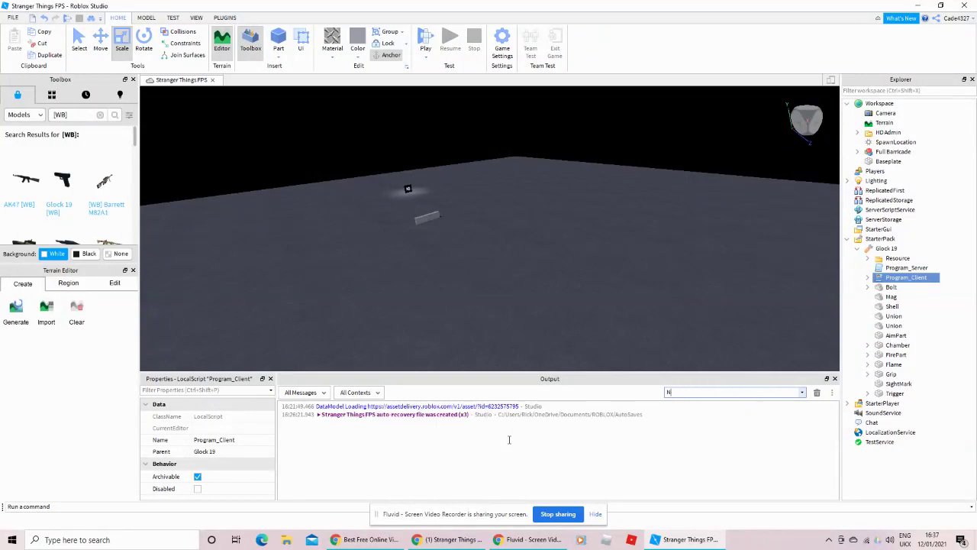
{"action": "key", "text": "BackSpace"}
{"action": "type", "text": "Go"}
{"action": "key", "text": "BackSpace"}
{"action": "key", "text": "BackSpace"}
{"action": "key", "text": "BackSpace"}
{"action": "key", "text": "BackSpace"}
{"action": "key", "text": "BackSpace"}
{"action": "key", "text": "BackSpace"}
{"action": "key", "text": "BackSpace"}
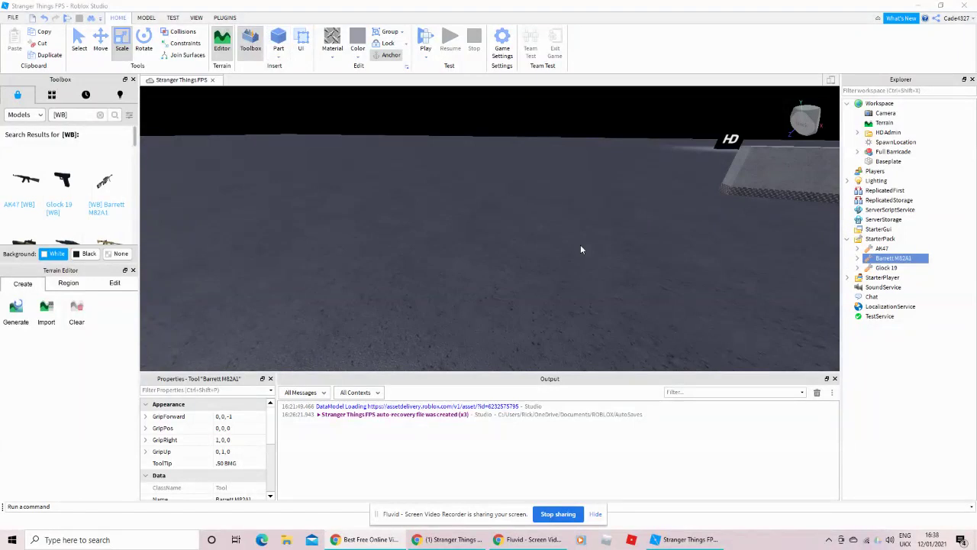
{"action": "left_click", "coordinate": [696, 392]}
{"action": "type", "text": "tes"}
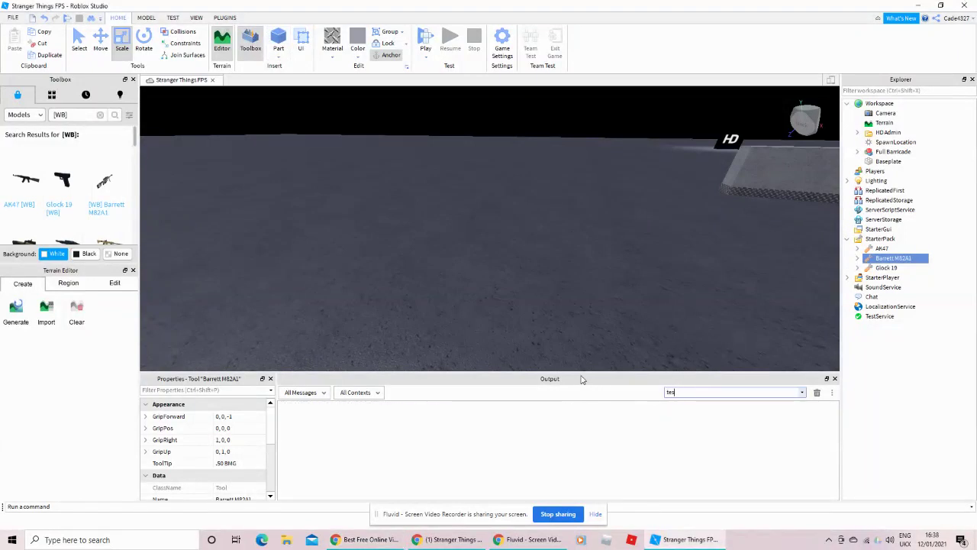
{"action": "type", "text": "ting tim"}
{"action": "key", "text": "BackSpace"}
{"action": "key", "text": "BackSpace"}
{"action": "key", "text": "BackSpace"}
{"action": "key", "text": "BackSpace"}
{"action": "key", "text": "BackSpace"}
{"action": "key", "text": "BackSpace"}
{"action": "key", "text": "BackSpace"}
{"action": "key", "text": "BackSpace"}
{"action": "key", "text": "BackSpace"}
{"action": "key", "text": "BackSpace"}
{"action": "key", "text": "BackSpace"}
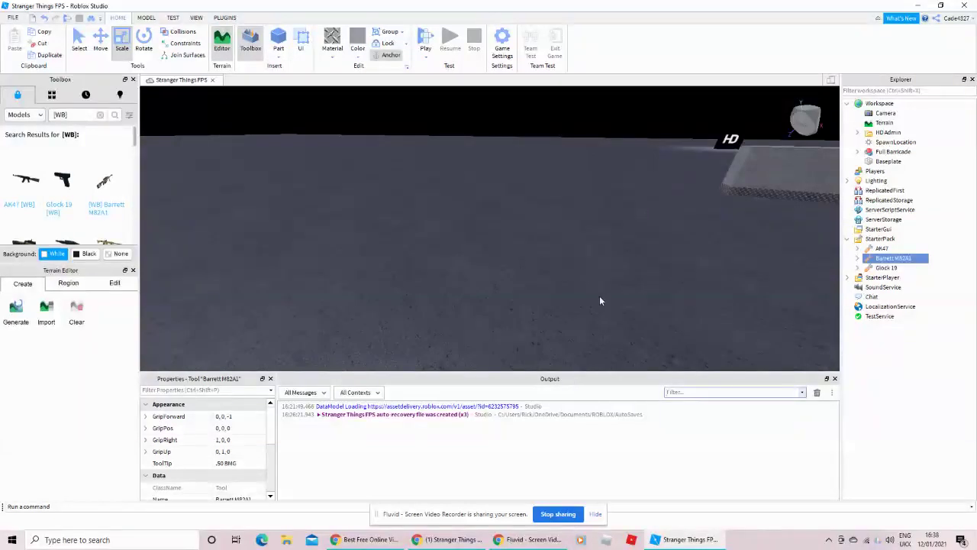
Start a playtest of the Stranger Things FPS place.
{"action": "left_click", "coordinate": [468, 137]}
{"action": "left_click", "coordinate": [426, 39]}
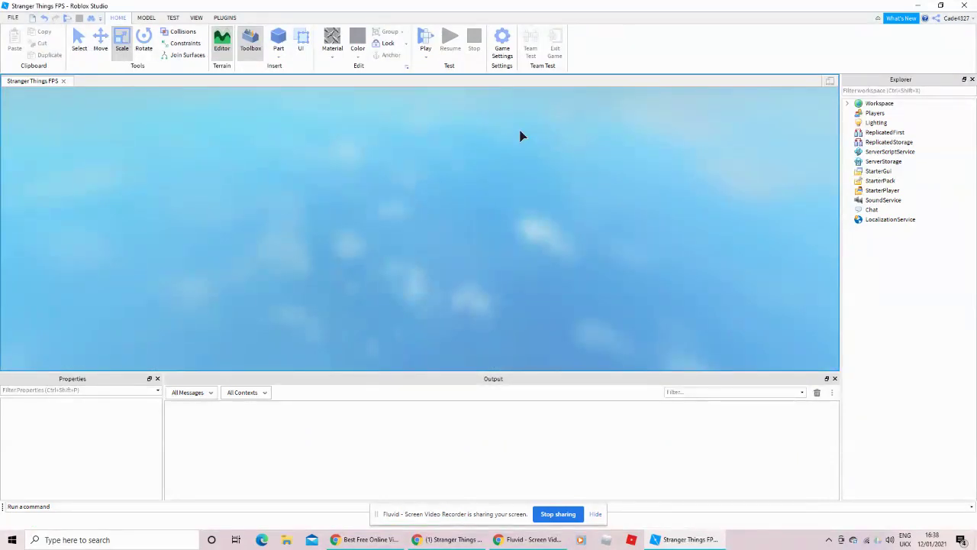
{"action": "key", "text": "F5"}
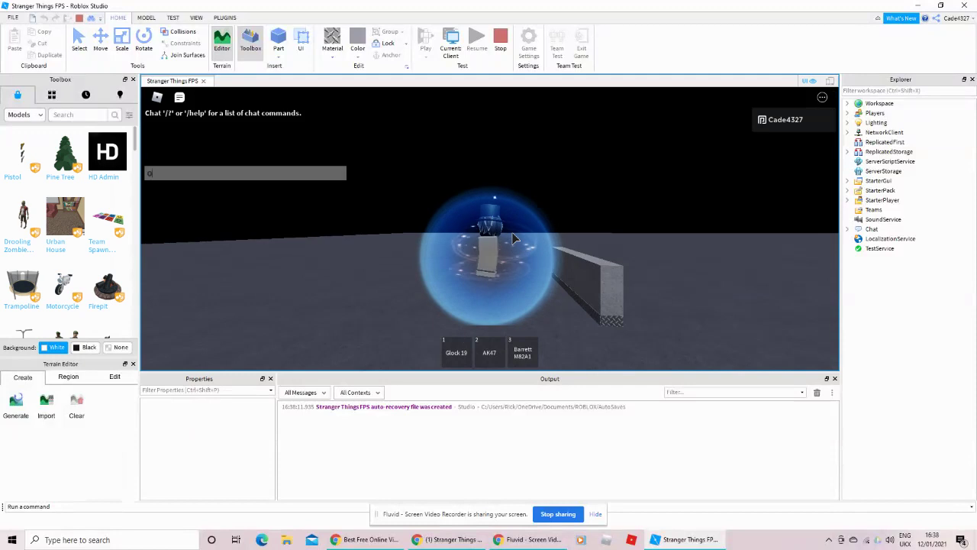
Send in-game chat messages explaining that the character must be in R6, including "For this to work" and "Otherwise the guns do thid".
{"action": "key", "text": "Return"}
{"action": "type", "text": "I for"}
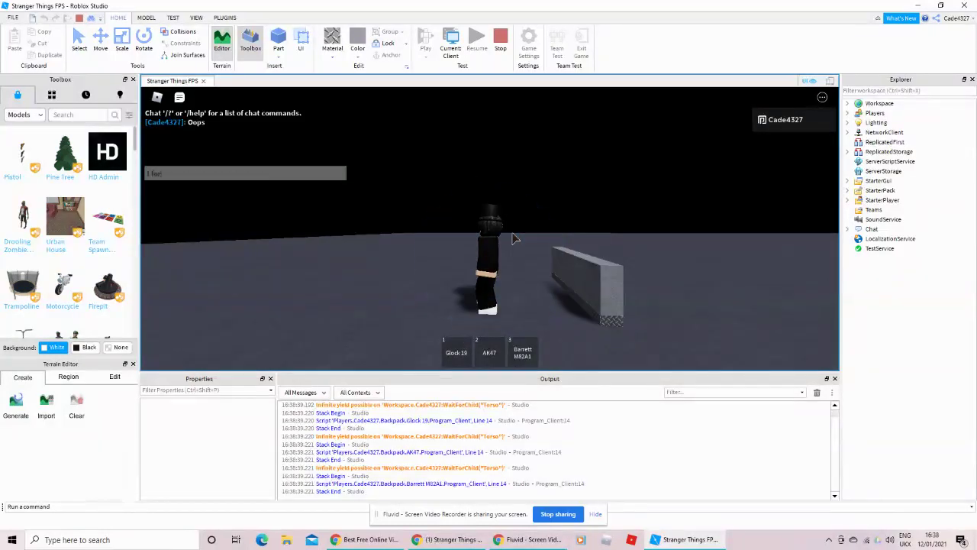
{"action": "type", "text": "got"}
{"action": "key", "text": "Return"}
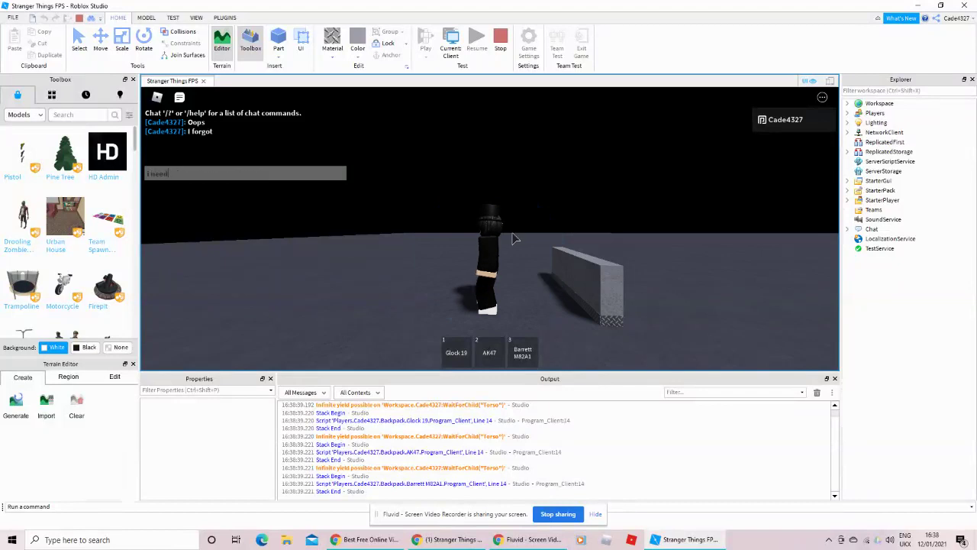
{"action": "type", "text": "i need to put"}
{"action": "key", "text": "Return"}
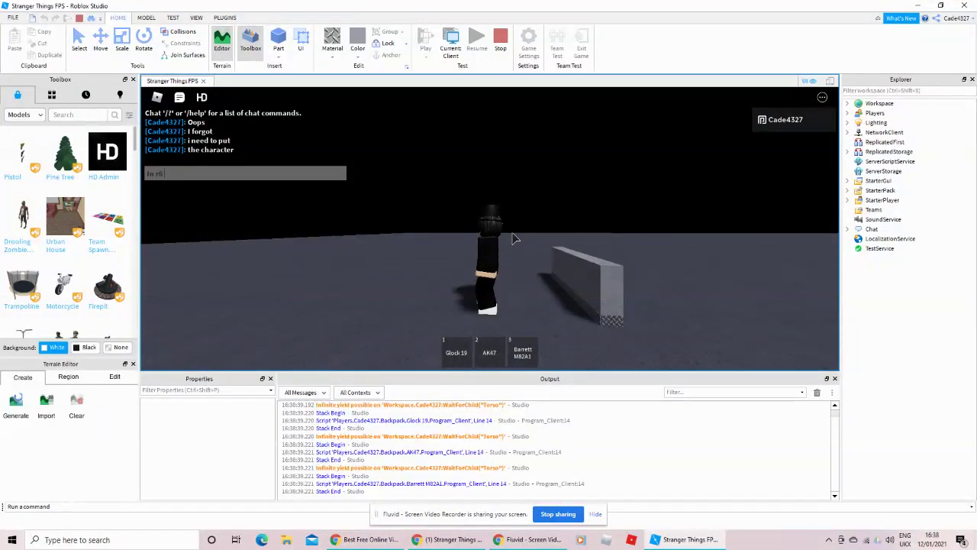
{"action": "key", "text": "Return"}
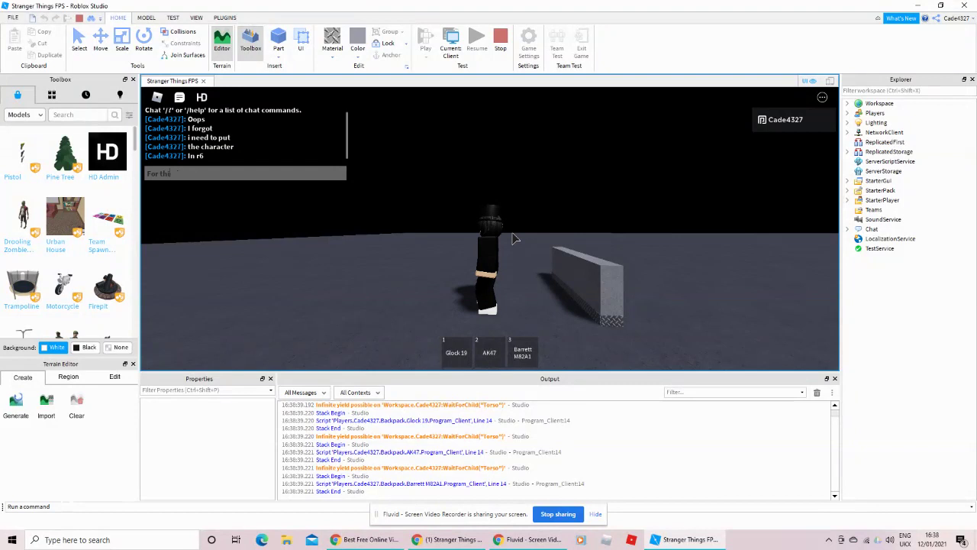
{"action": "type", "text": "For this to work"}
{"action": "key", "text": "Return"}
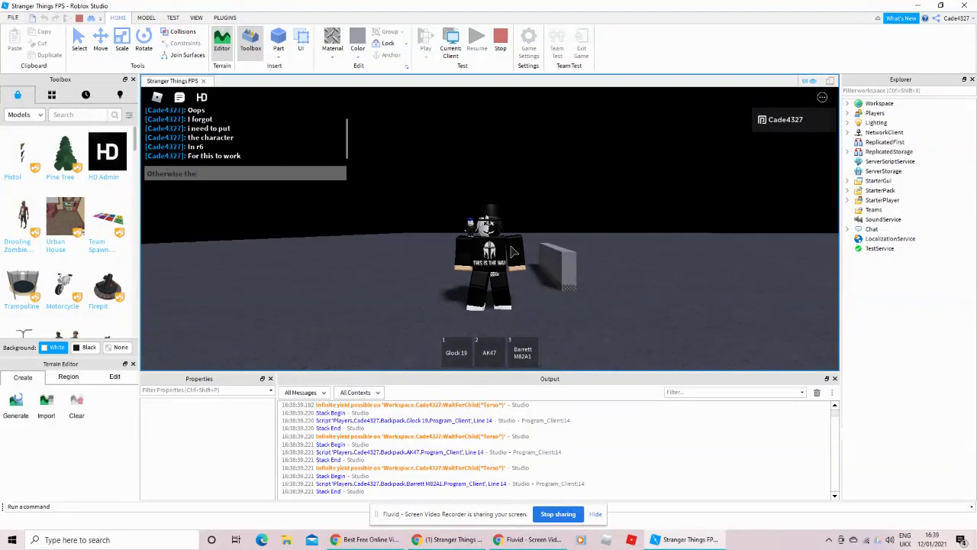
{"action": "type", "text": "Otherwise the guns do thid"}
{"action": "key", "text": "Return"}
Try equipping the AK47, Glock 19 and Barrett M82A1 in the playtest.
{"action": "key", "text": "2"}
{"action": "key", "text": "1"}
{"action": "key", "text": "1"}
{"action": "right_click_drag", "start_coordinate": [516, 238], "coordinate": [516, 238]}
{"action": "key", "text": "3"}
{"action": "key", "text": "3"}
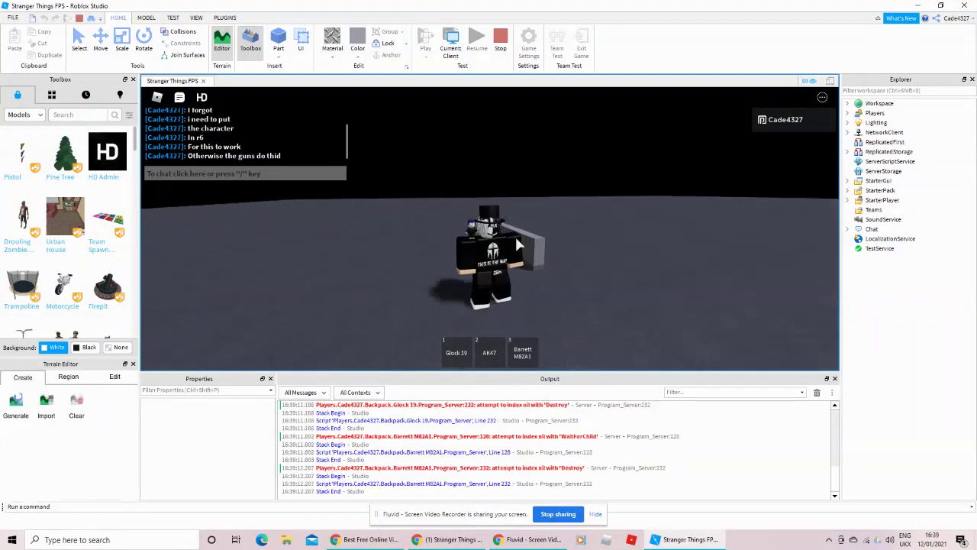
Send the chat messages "See" and "Nothing", and stop the playtest.
{"action": "type", "text": "See"}
{"action": "key", "text": "Return"}
{"action": "type", "text": "Nothing"}
{"action": "key", "text": "Return"}
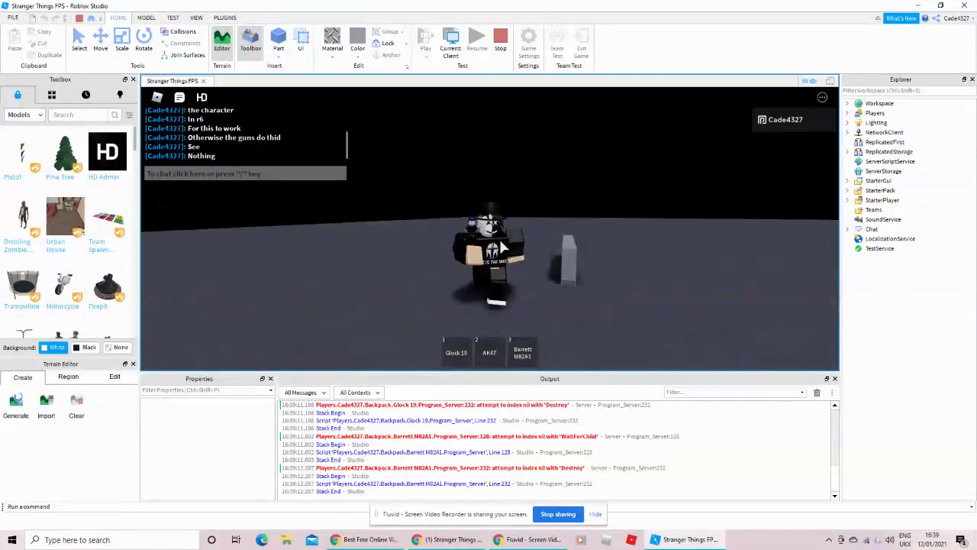
{"action": "left_click", "coordinate": [502, 42]}
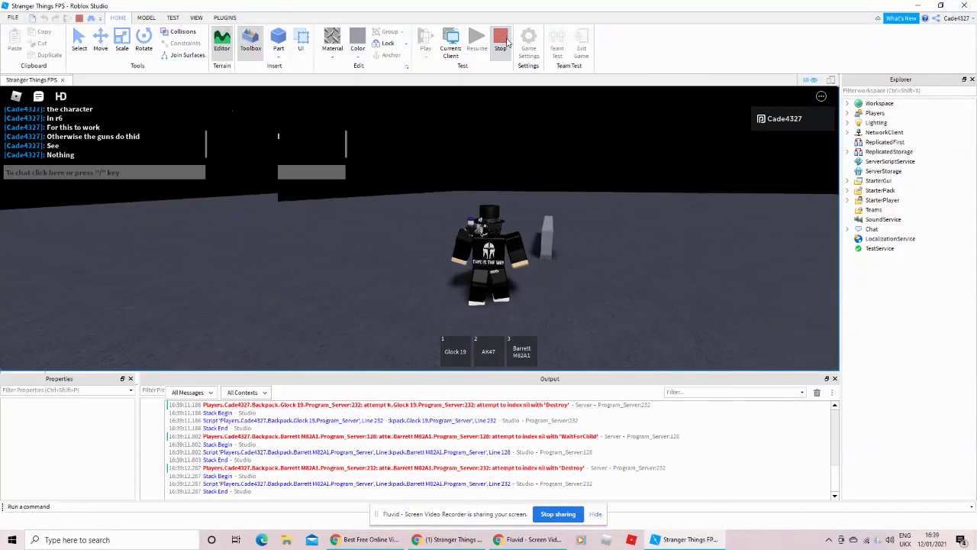
Set the game's Avatar Type to R6 in the game settings and save, accepting the shutdown of running games.
{"action": "left_click", "coordinate": [510, 42]}
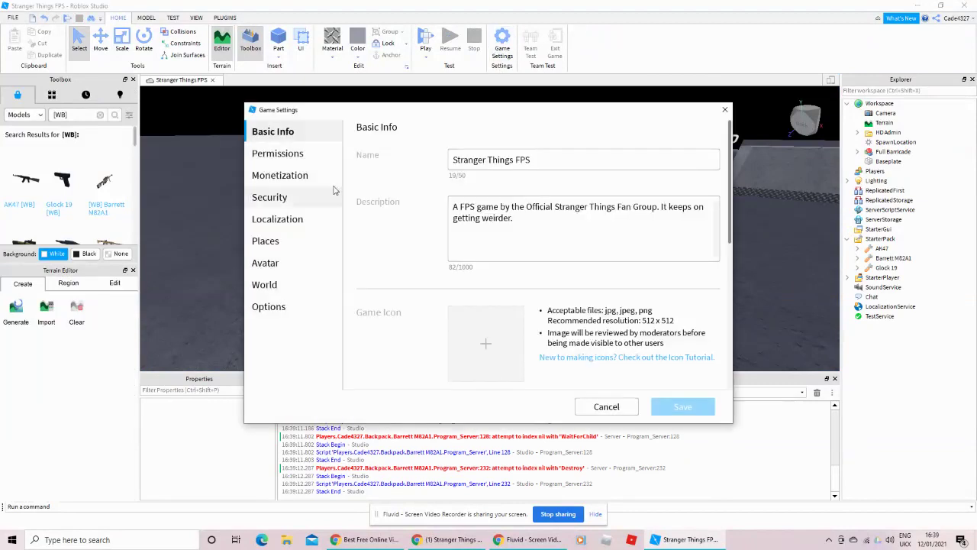
{"action": "left_click", "coordinate": [268, 260]}
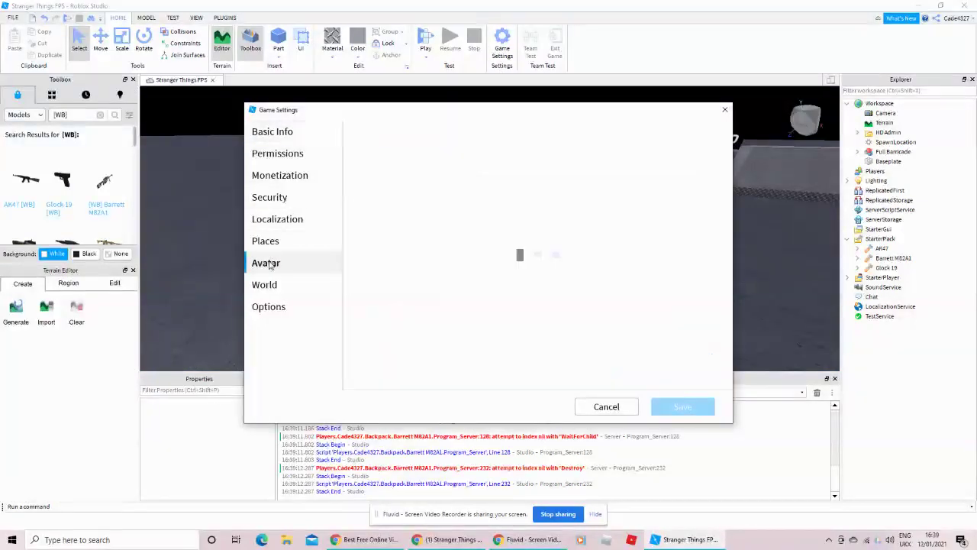
{"action": "left_click", "coordinate": [453, 210]}
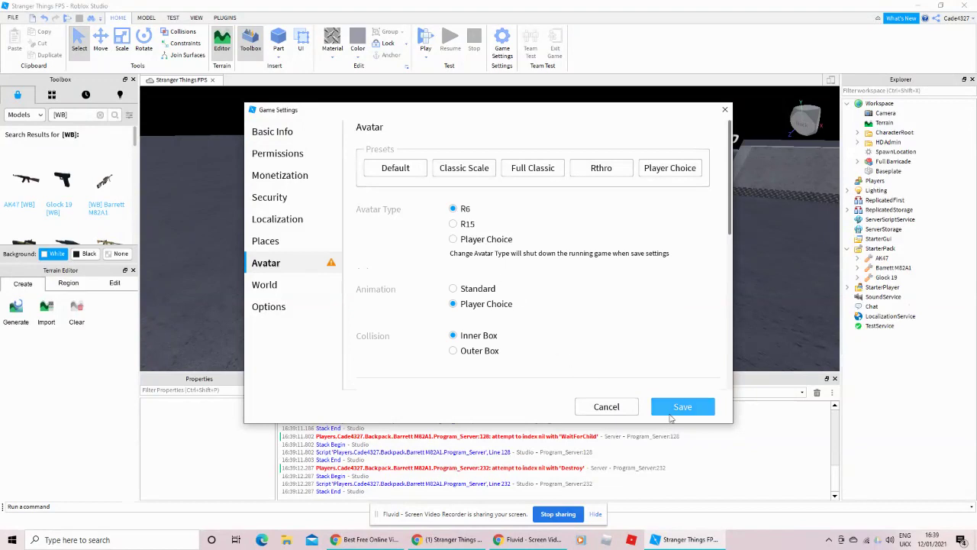
{"action": "left_click", "coordinate": [670, 412]}
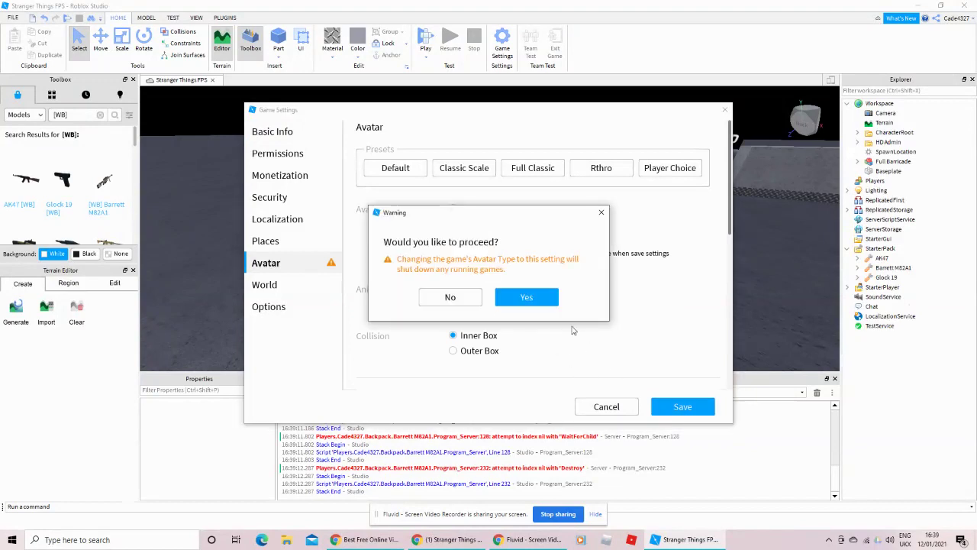
{"action": "left_click", "coordinate": [540, 298]}
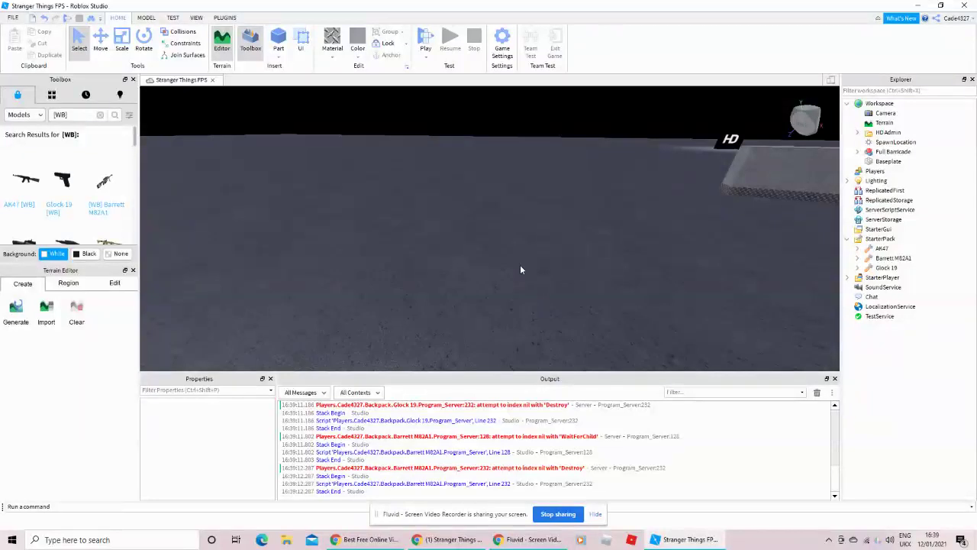
Start another playtest, equip the Glock 19, and switch to the AK47 for test shots.
{"action": "left_click", "coordinate": [426, 40]}
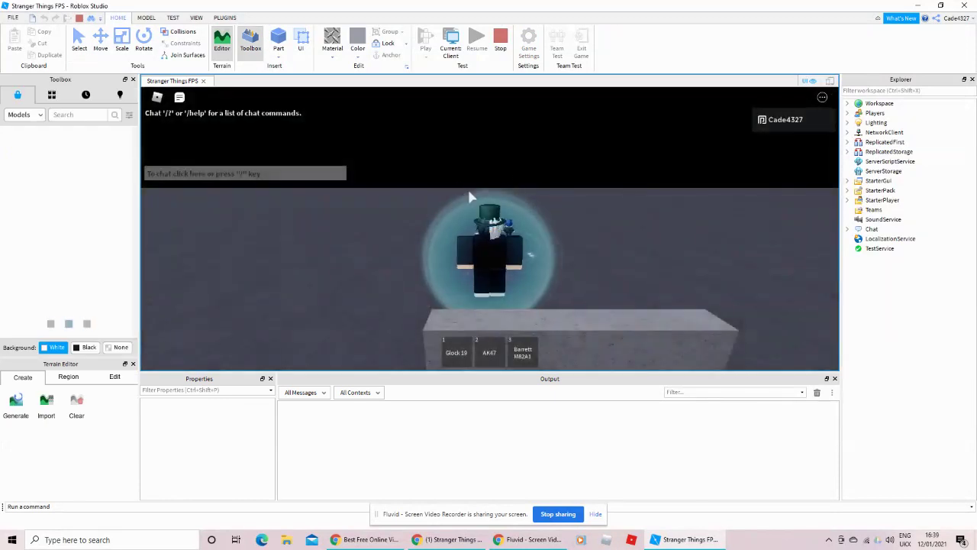
{"action": "key", "text": "1"}
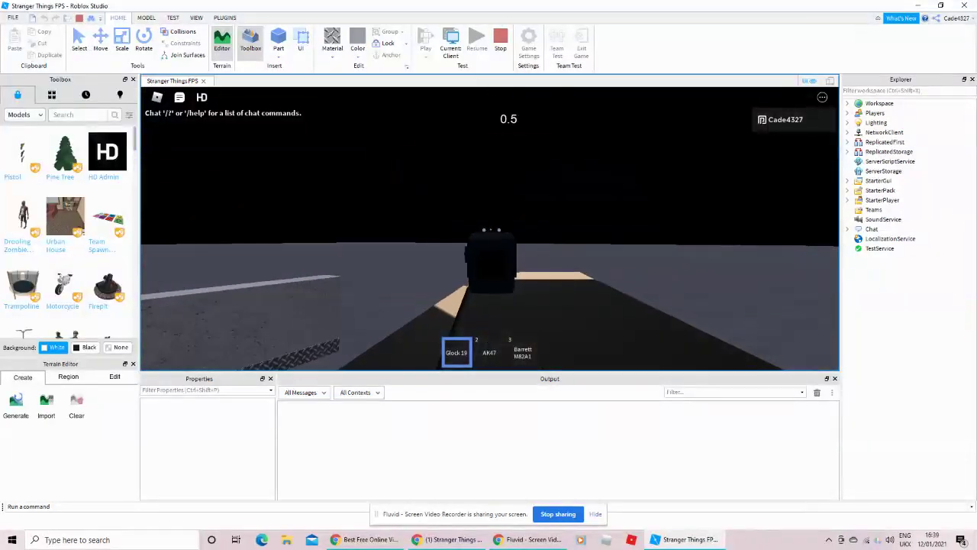
{"action": "key", "text": "2"}
{"action": "left_click", "coordinate": [490, 229]}
{"action": "left_click", "coordinate": [490, 228]}
Equip the Barrett M82A1, fire it through the scope, and put it away.
{"action": "key", "text": "3"}
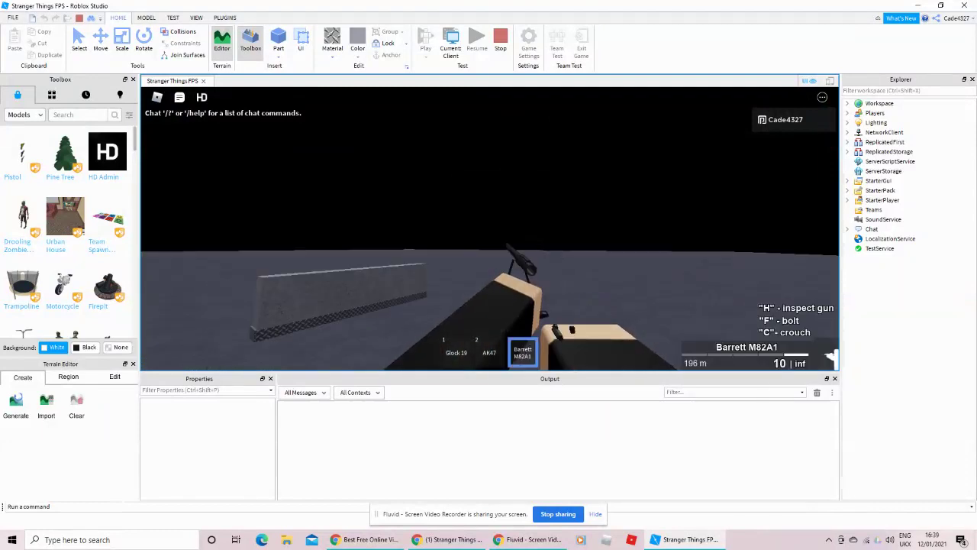
{"action": "right_click", "coordinate": [490, 229]}
{"action": "left_click", "coordinate": [490, 229]}
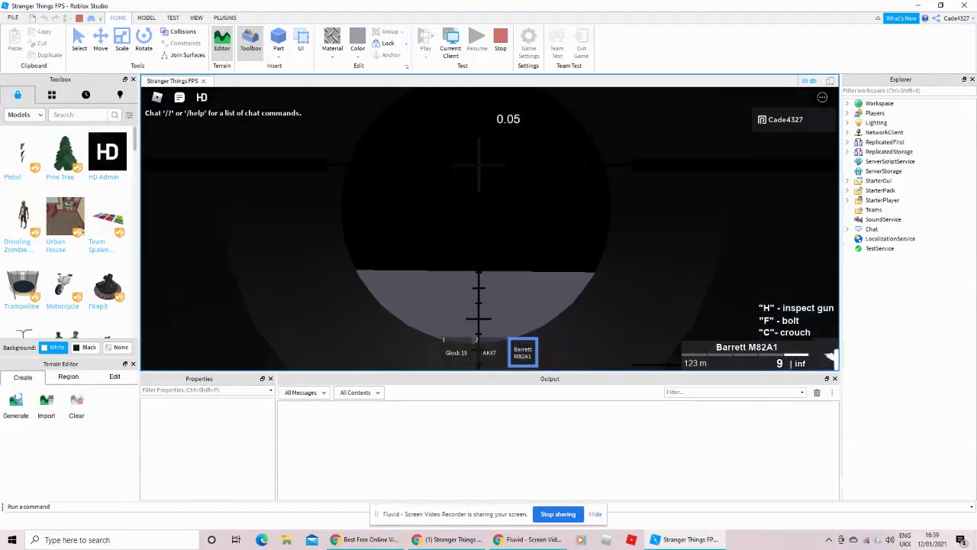
{"action": "right_click", "coordinate": [490, 229]}
{"action": "type", "text": "3"}
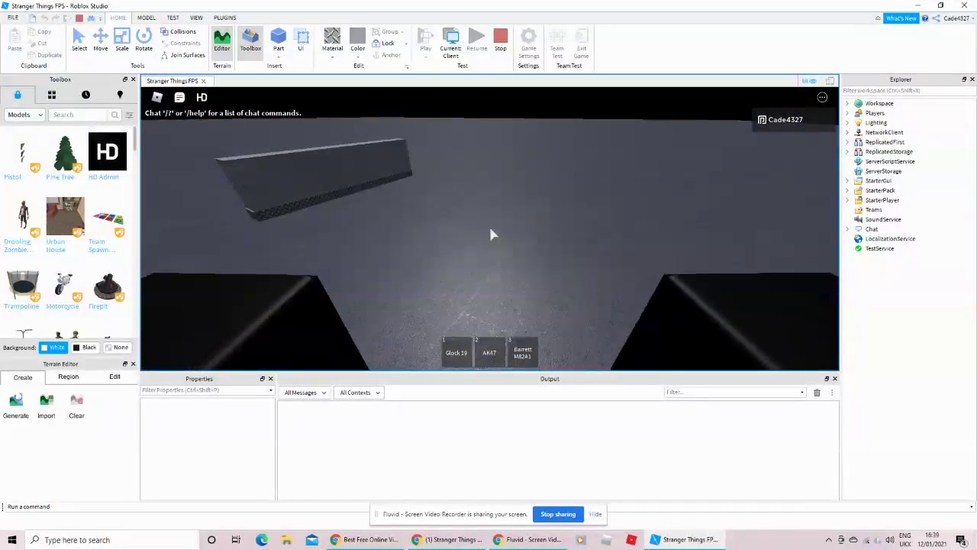
Send the chat messages "Good good" and "All working" in the running playtest.
{"action": "type", "text": "testing"}
{"action": "key", "text": "Return"}
{"action": "key", "text": "slash"}
{"action": "type", "text": "SAll wo"}
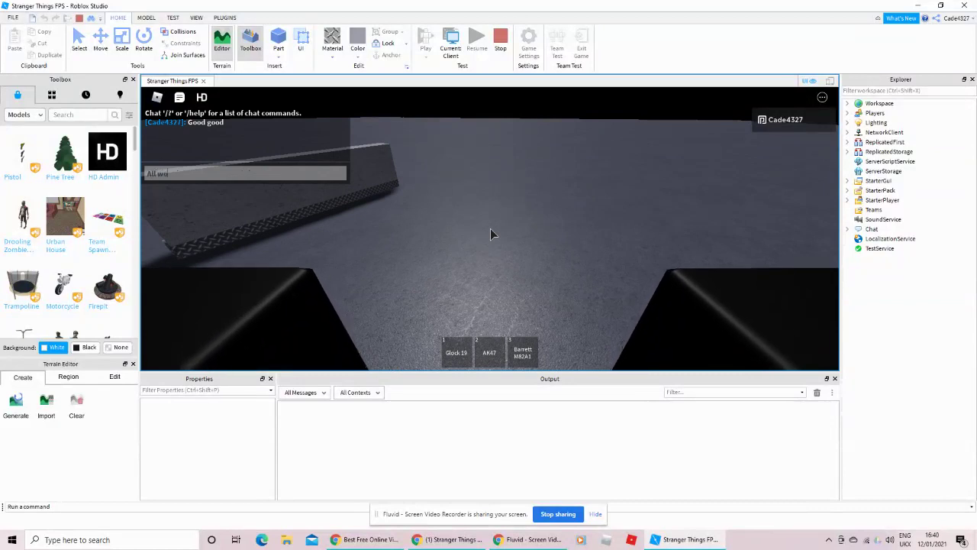
{"action": "type", "text": "rking"}
{"action": "key", "text": "Return"}
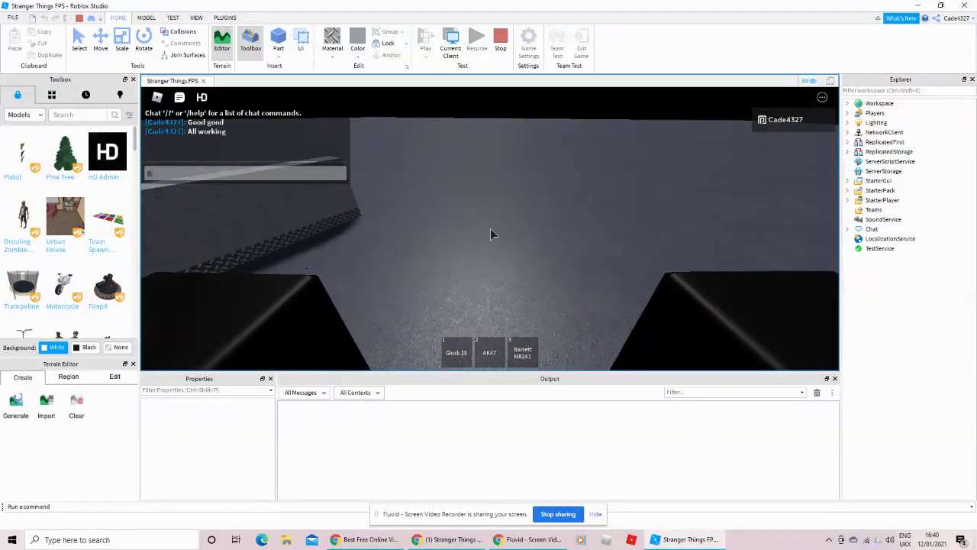
Zoom the camera out to view the avatar from the front and send the chat messages "But" and "i can still zoom out".
{"action": "scroll", "coordinate": [490, 228], "scroll_direction": "down", "scroll_amount": 3}
{"action": "right_click_drag", "start_coordinate": [490, 228], "coordinate": [674, 221]}
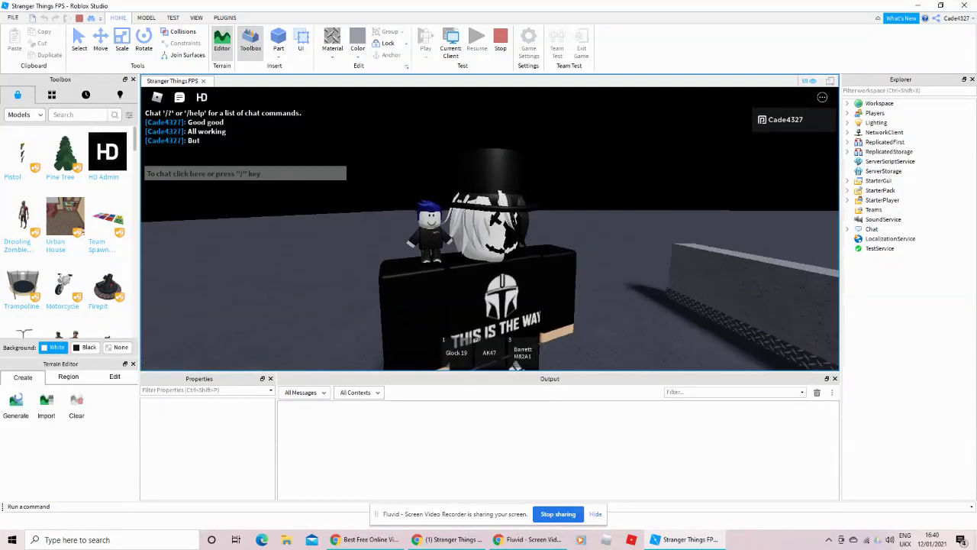
{"action": "key", "text": "slash"}
{"action": "type", "text": "I ca"}
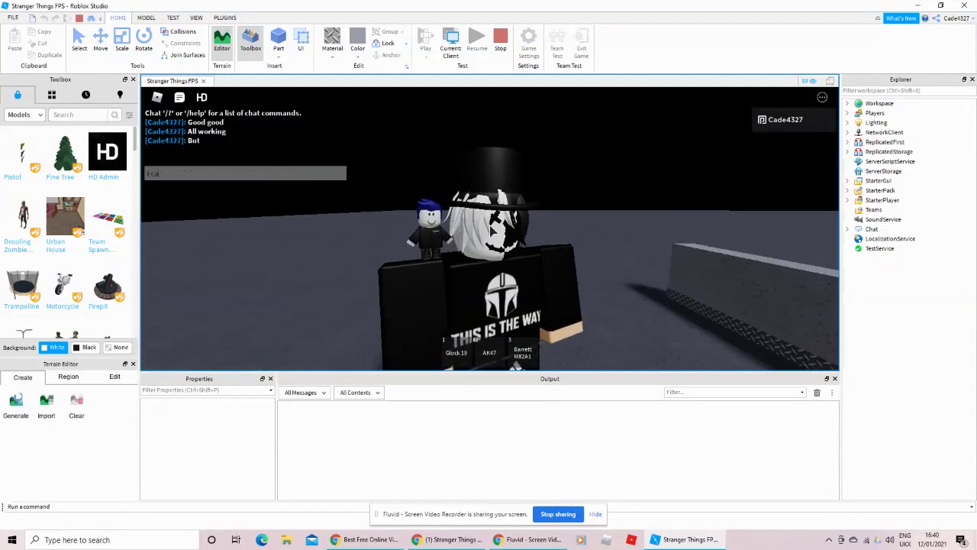
{"action": "type", "text": "n still z"}
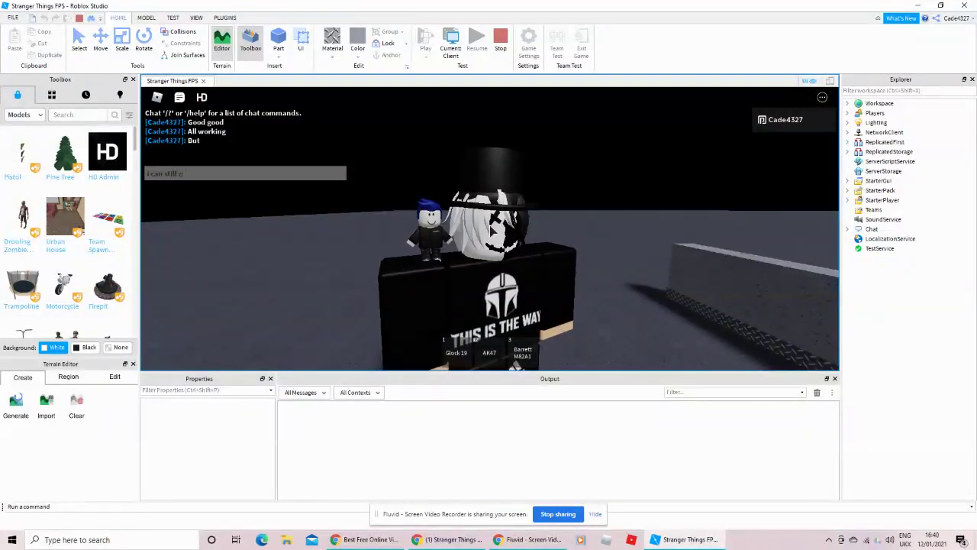
{"action": "type", "text": "oom out"}
{"action": "key", "text": "Return"}
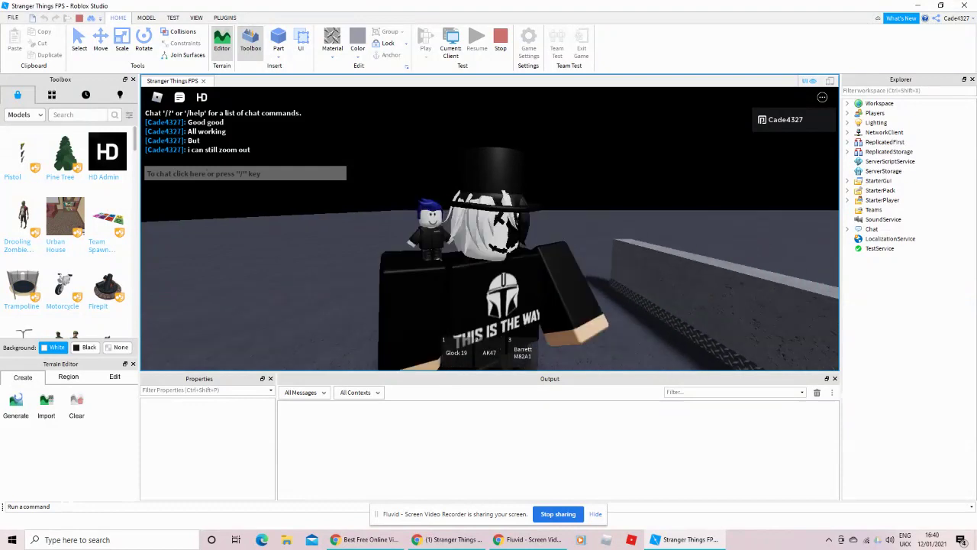
Send the chat message "We dont want that" and stop the playtest.
{"action": "key", "text": "slash"}
{"action": "type", "text": "We dony"}
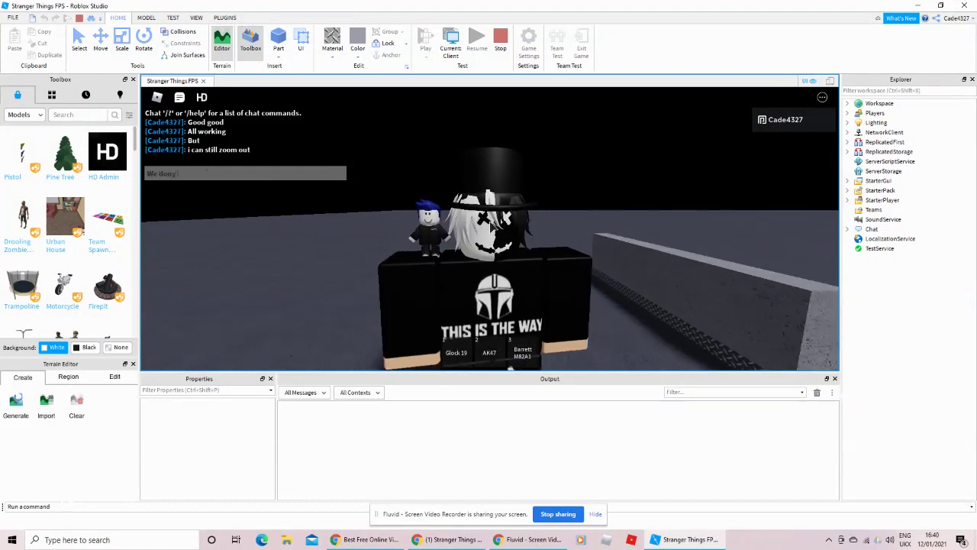
{"action": "key", "text": "BackSpace"}
{"action": "type", "text": "t want that"}
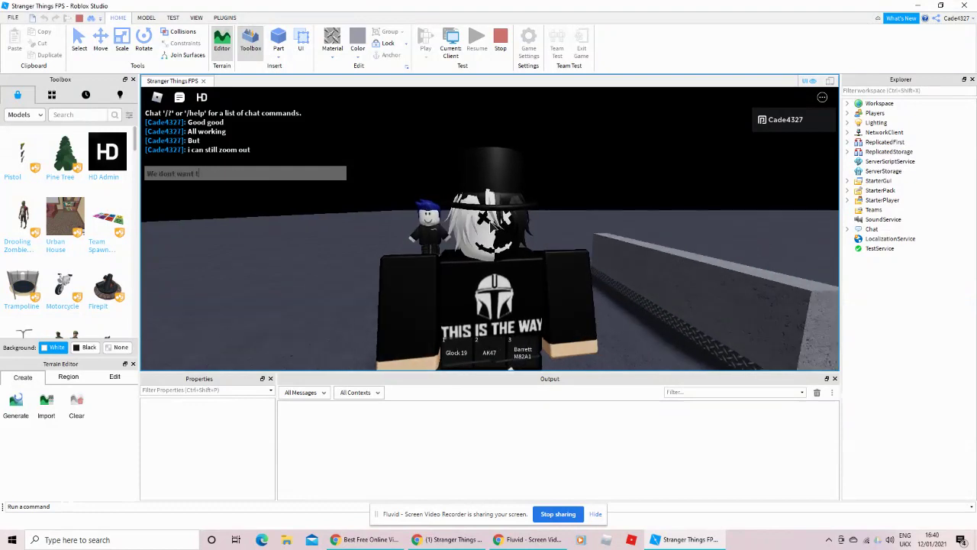
{"action": "key", "text": "Return"}
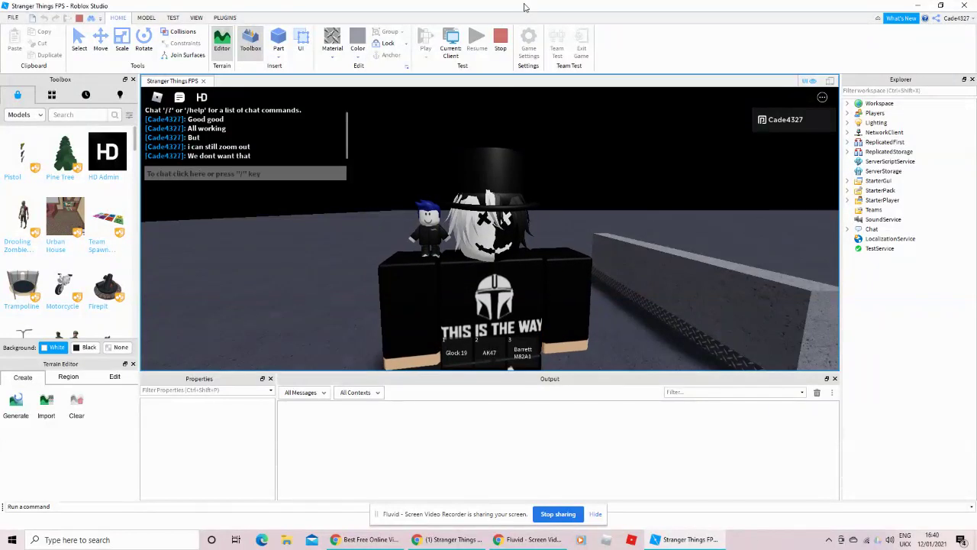
{"action": "left_click", "coordinate": [501, 38]}
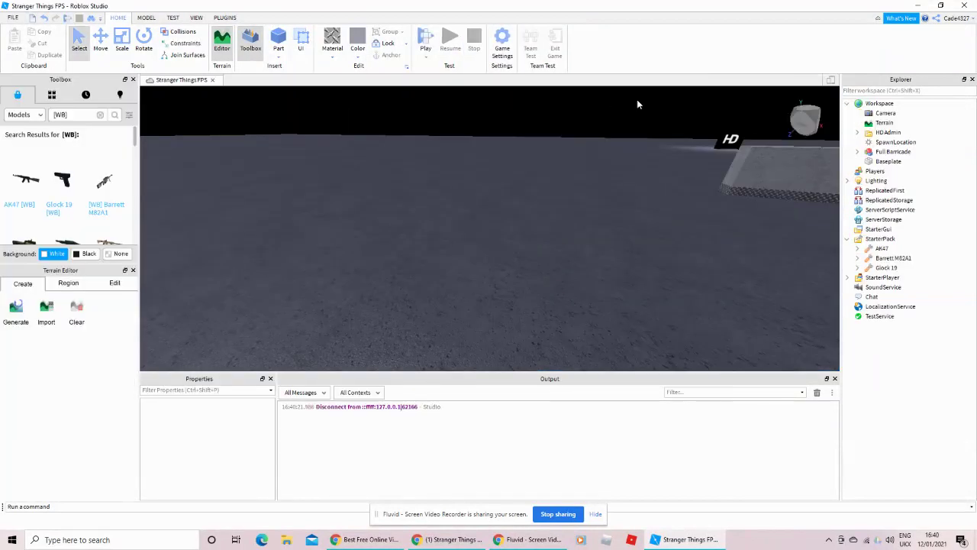
Set the CameraMaxZoomDistance of StarterPlayer to 0.5.
{"action": "left_click", "coordinate": [851, 240]}
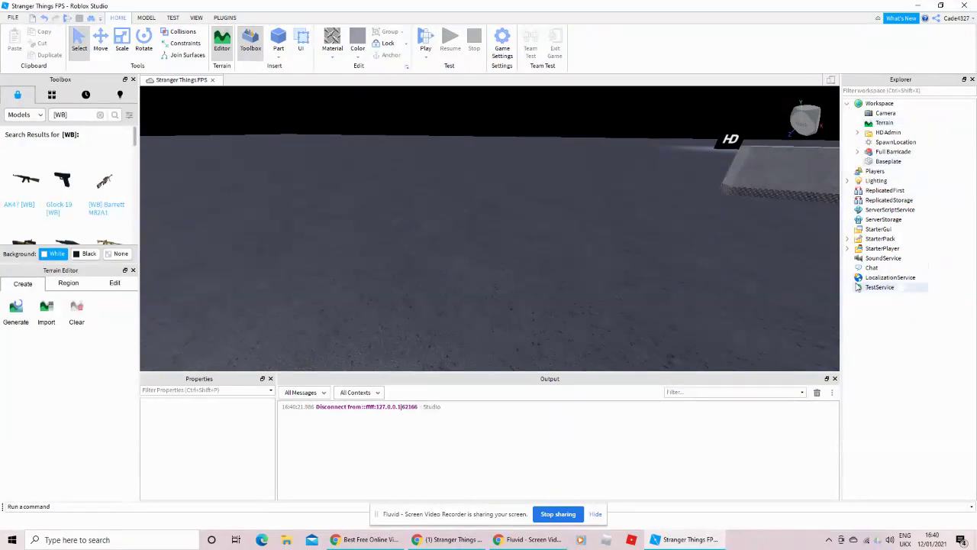
{"action": "left_click", "coordinate": [847, 238]}
{"action": "left_click", "coordinate": [847, 238]}
{"action": "left_click", "coordinate": [847, 248]}
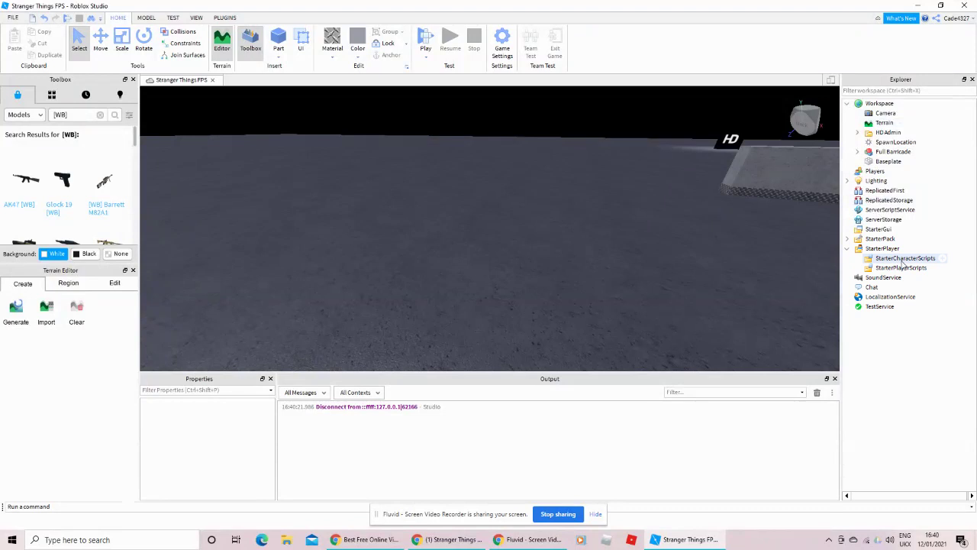
{"action": "left_click", "coordinate": [903, 260]}
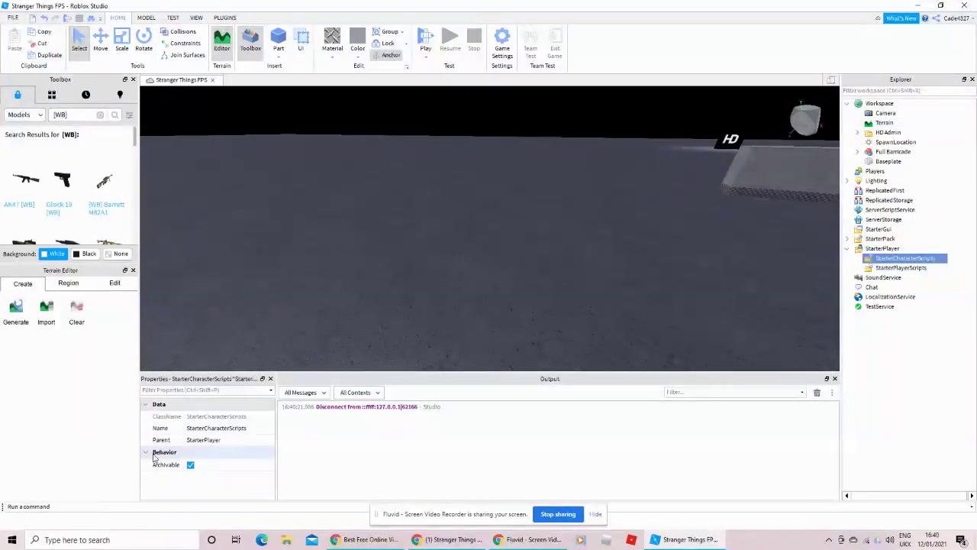
{"action": "left_click", "coordinate": [889, 268]}
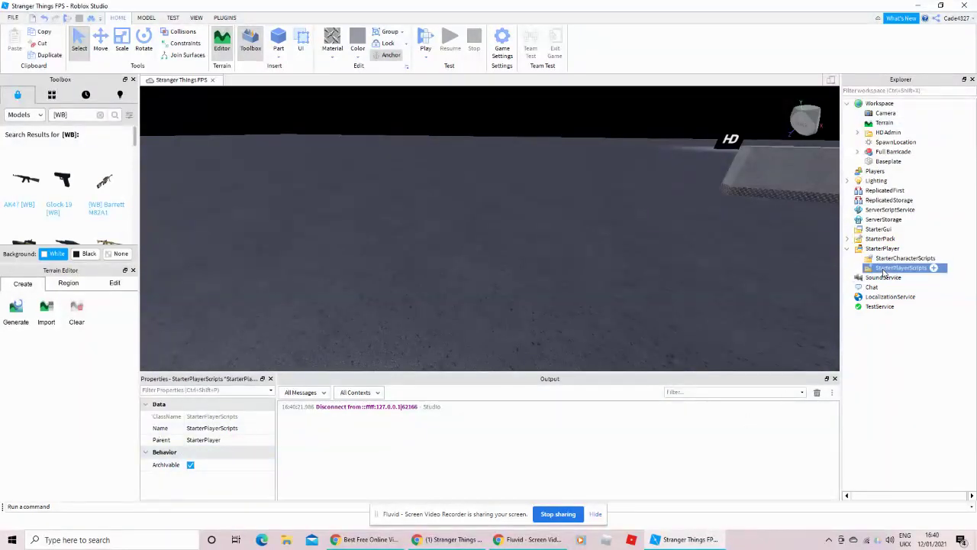
{"action": "left_click", "coordinate": [858, 249]}
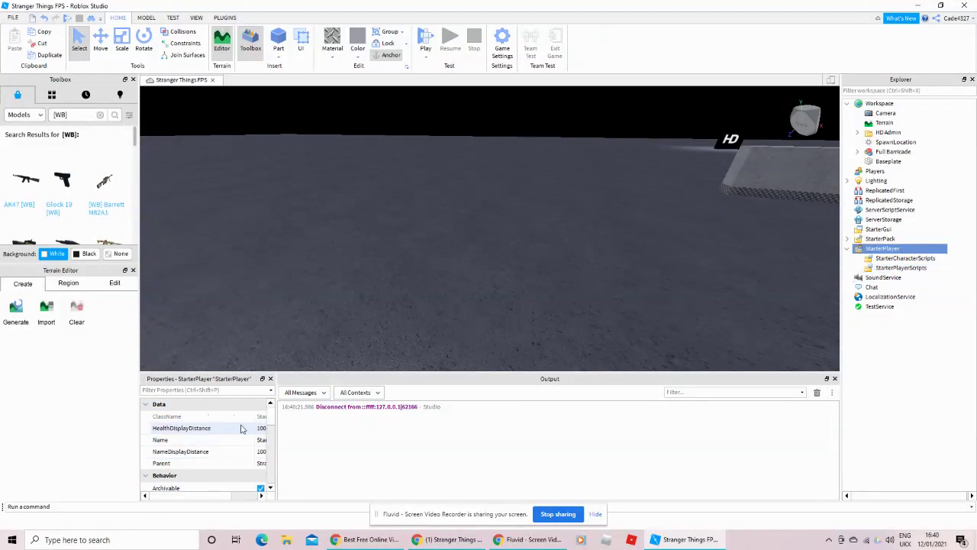
{"action": "mouse_move", "coordinate": [197, 497]}
{"action": "left_mouse_down"}
{"action": "mouse_move", "coordinate": [221, 495]}
{"action": "mouse_move", "coordinate": [196, 488]}
{"action": "left_mouse_up"}
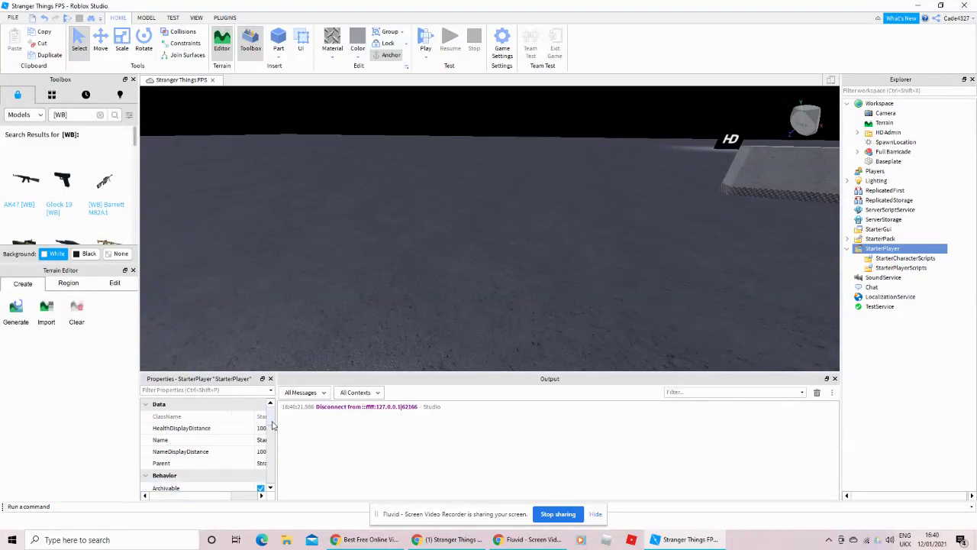
{"action": "scroll", "coordinate": [273, 426], "scroll_direction": "down", "scroll_amount": 5}
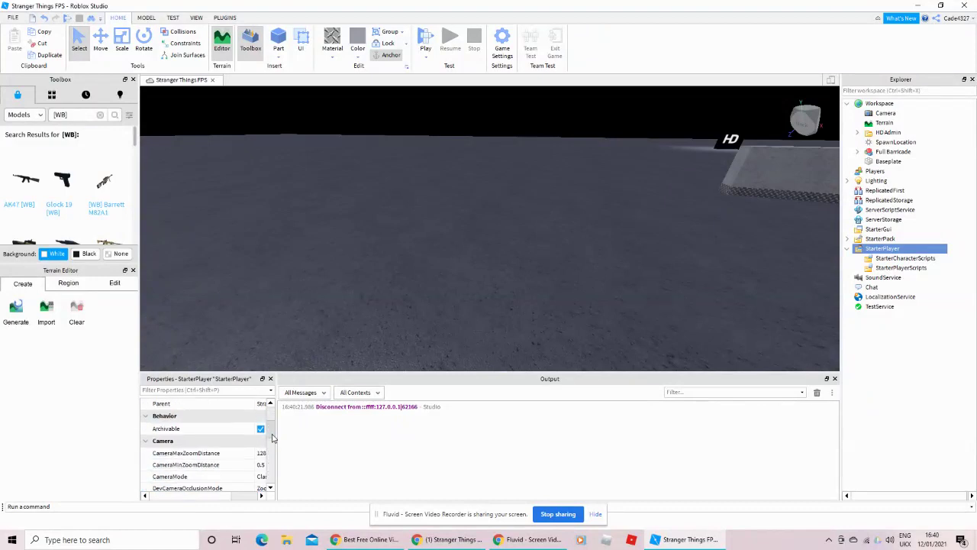
{"action": "left_click_drag", "start_coordinate": [219, 495], "coordinate": [229, 497]}
{"action": "left_click", "coordinate": [246, 454]}
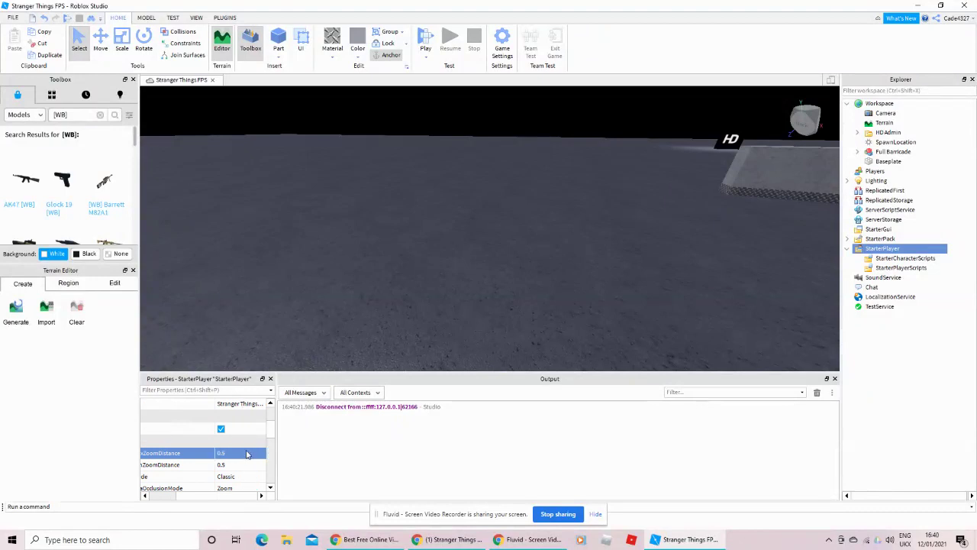
{"action": "left_click_drag", "start_coordinate": [217, 497], "coordinate": [201, 498]}
{"action": "scroll", "coordinate": [269, 453], "scroll_direction": "down", "scroll_amount": 3}
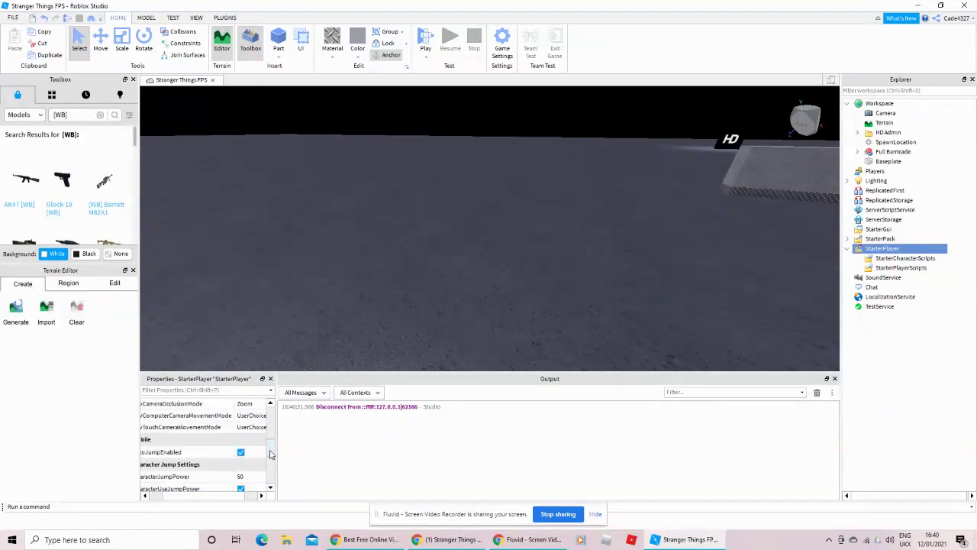
{"action": "scroll", "coordinate": [271, 450], "scroll_direction": "up", "scroll_amount": 3}
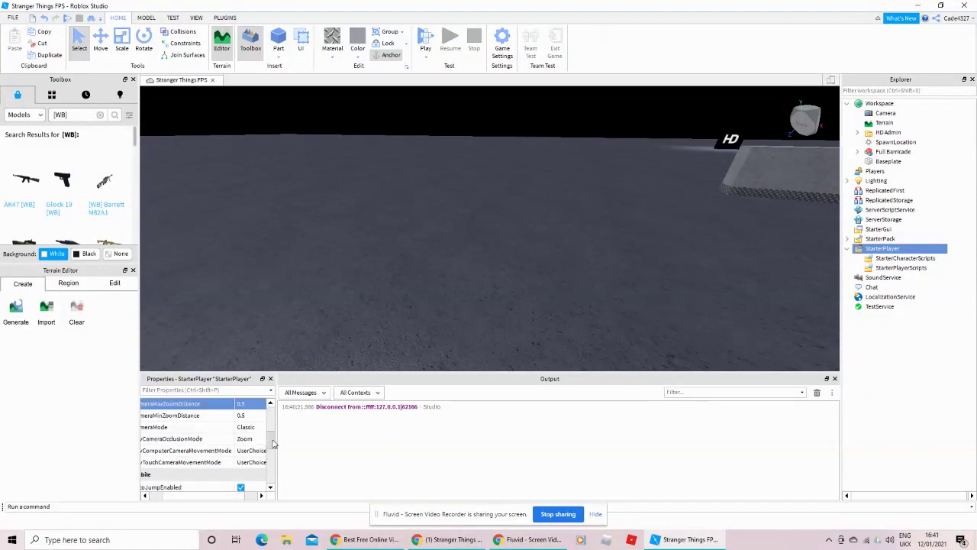
{"action": "scroll", "coordinate": [273, 444], "scroll_direction": "down", "scroll_amount": 1}
{"action": "left_click", "coordinate": [256, 440]}
{"action": "left_click", "coordinate": [256, 441]}
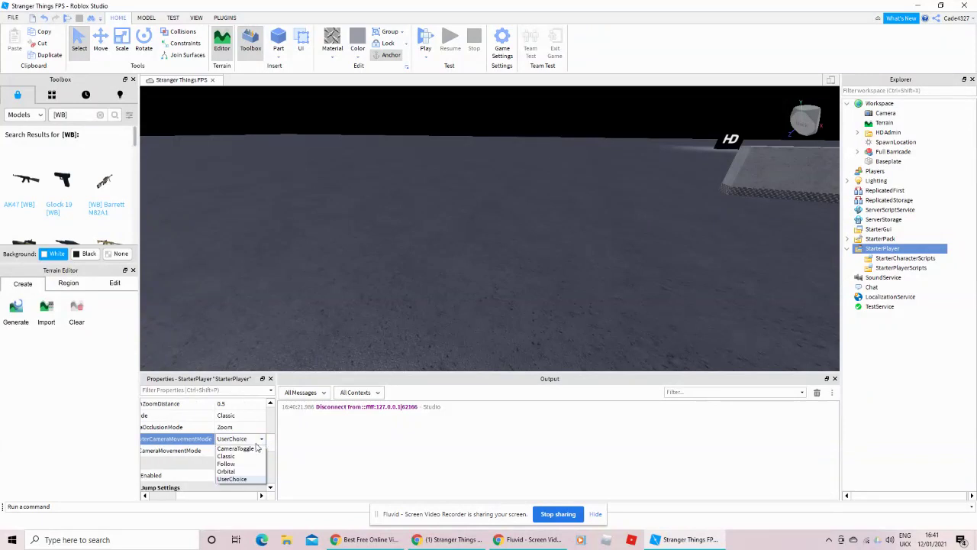
{"action": "left_click", "coordinate": [261, 451]}
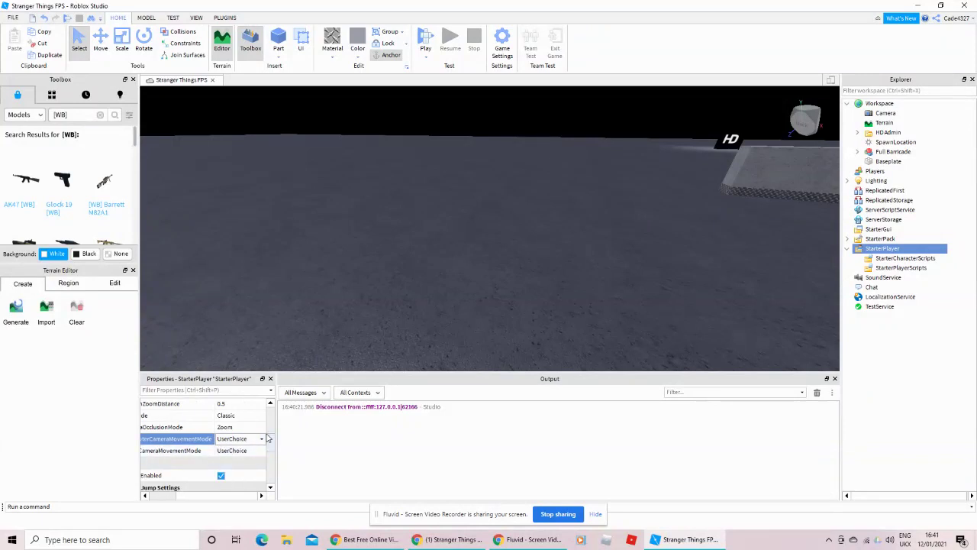
Turn off UserEmotesEnabled in the character properties of StarterPlayer.
{"action": "scroll", "coordinate": [273, 445], "scroll_direction": "down", "scroll_amount": 3}
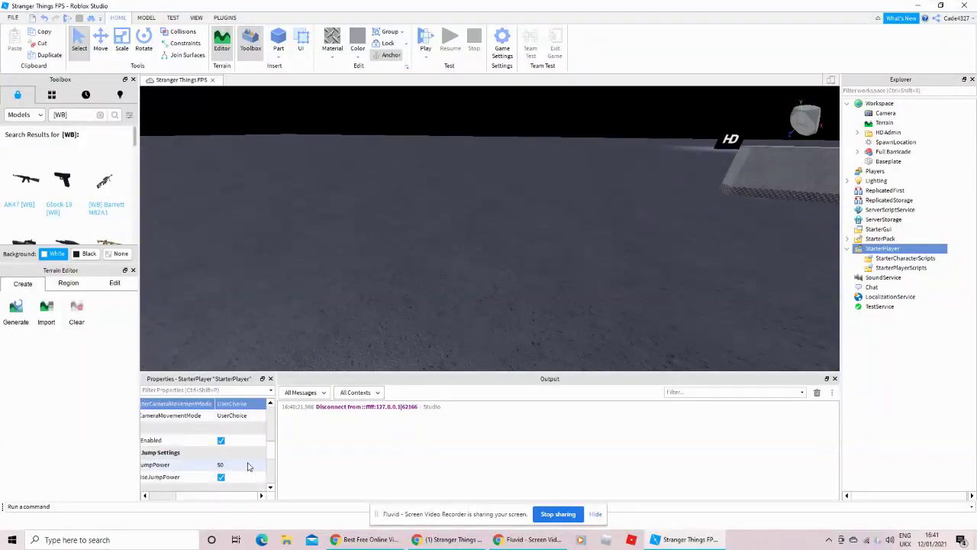
{"action": "left_click", "coordinate": [173, 496]}
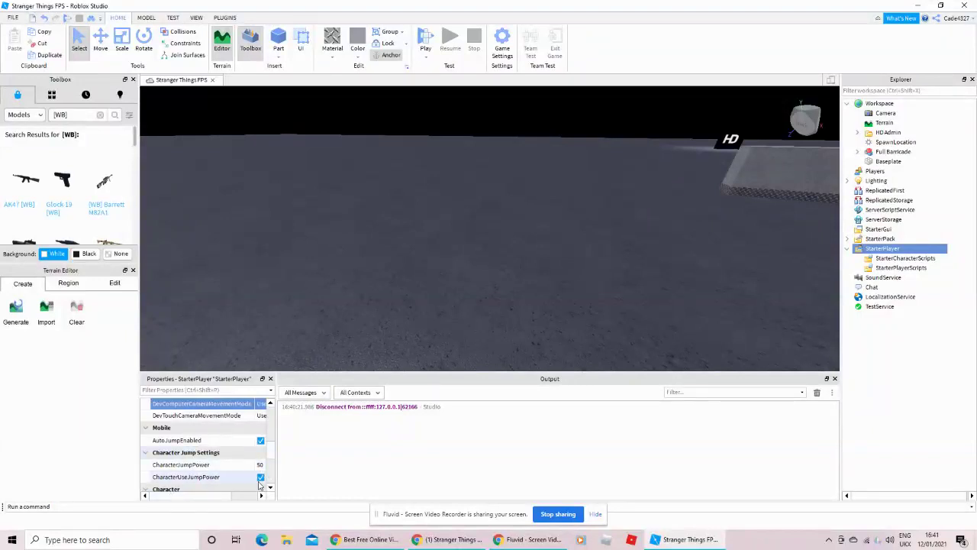
{"action": "scroll", "coordinate": [273, 456], "scroll_direction": "down", "scroll_amount": 5}
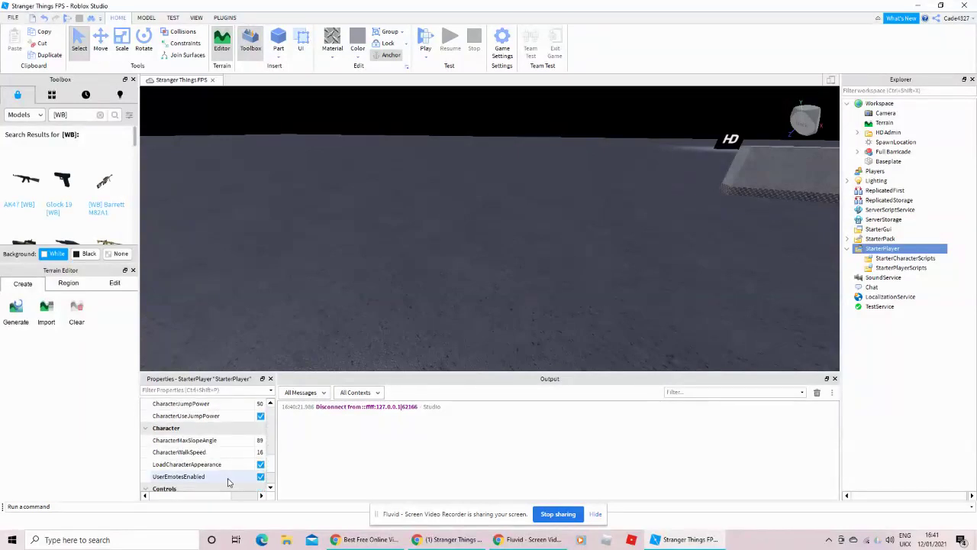
{"action": "left_click", "coordinate": [260, 477]}
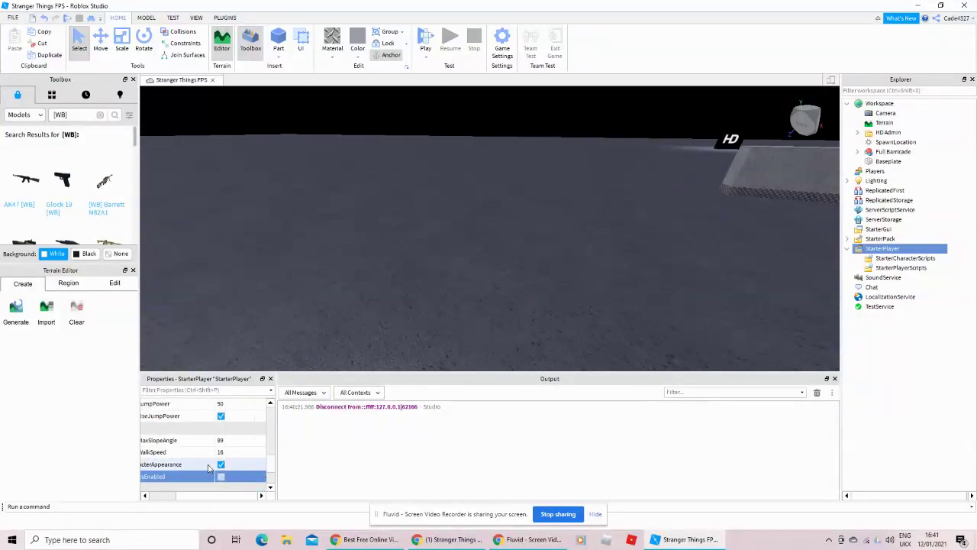
{"action": "left_click_drag", "start_coordinate": [186, 494], "coordinate": [174, 490]}
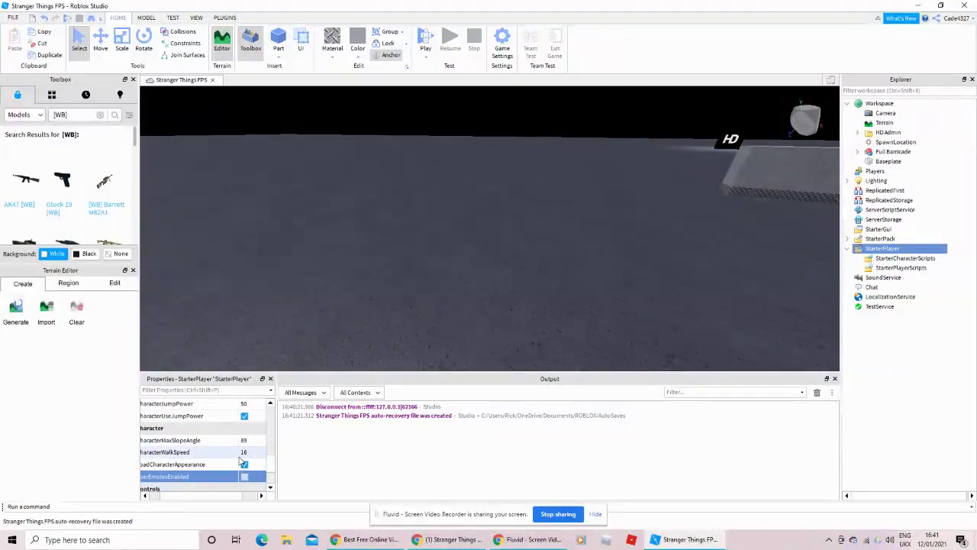
{"action": "left_click_drag", "start_coordinate": [270, 462], "coordinate": [271, 466]}
{"action": "left_click_drag", "start_coordinate": [222, 495], "coordinate": [208, 496]}
{"action": "scroll", "coordinate": [271, 466], "scroll_direction": "down", "scroll_amount": 3}
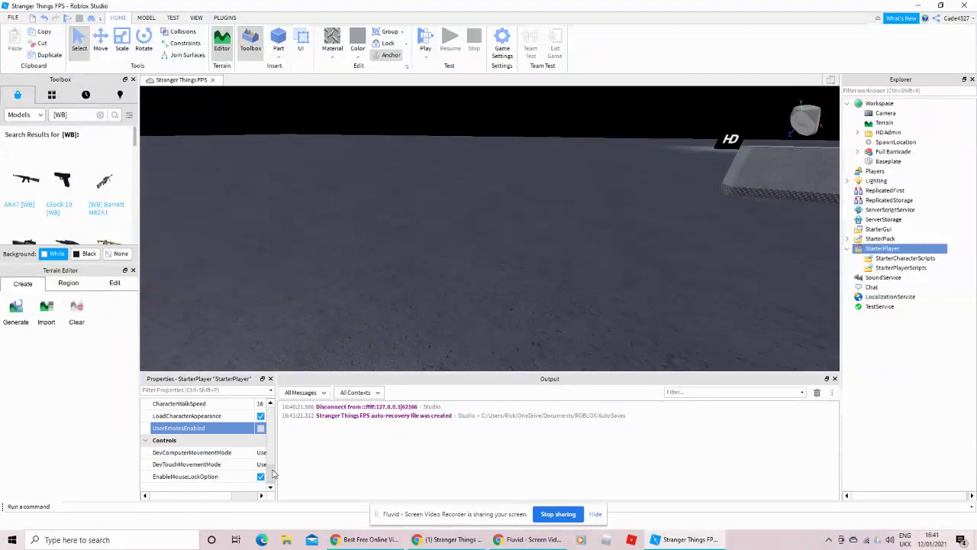
{"action": "mouse_move", "coordinate": [204, 496]}
{"action": "left_mouse_down"}
{"action": "mouse_move", "coordinate": [227, 500]}
{"action": "mouse_move", "coordinate": [195, 500]}
{"action": "left_mouse_up"}
{"action": "left_click_drag", "start_coordinate": [271, 476], "coordinate": [271, 412]}
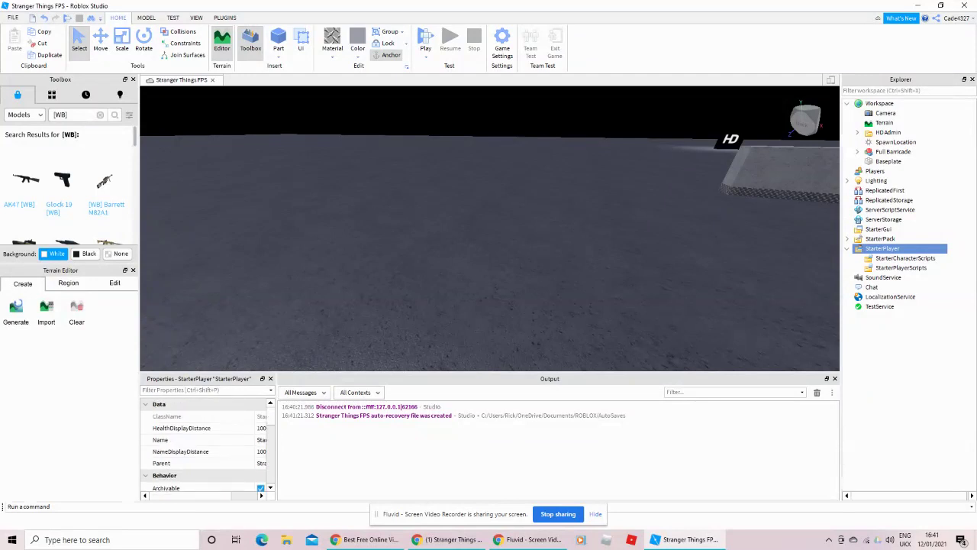
{"action": "type", "text": "Now lets try"}
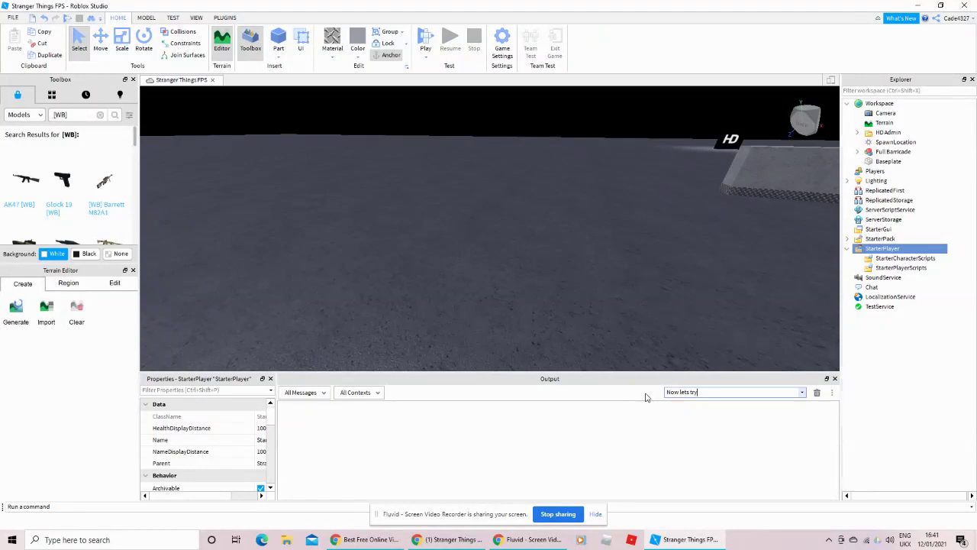
{"action": "key", "text": "BackSpace"}
{"action": "key", "text": "BackSpace"}
{"action": "key", "text": "BackSpace"}
{"action": "key", "text": "BackSpace"}
{"action": "key", "text": "BackSpace"}
{"action": "key", "text": "BackSpace"}
{"action": "key", "text": "BackSpace"}
{"action": "key", "text": "BackSpace"}
{"action": "key", "text": "BackSpace"}
{"action": "key", "text": "BackSpace"}
{"action": "key", "text": "BackSpace"}
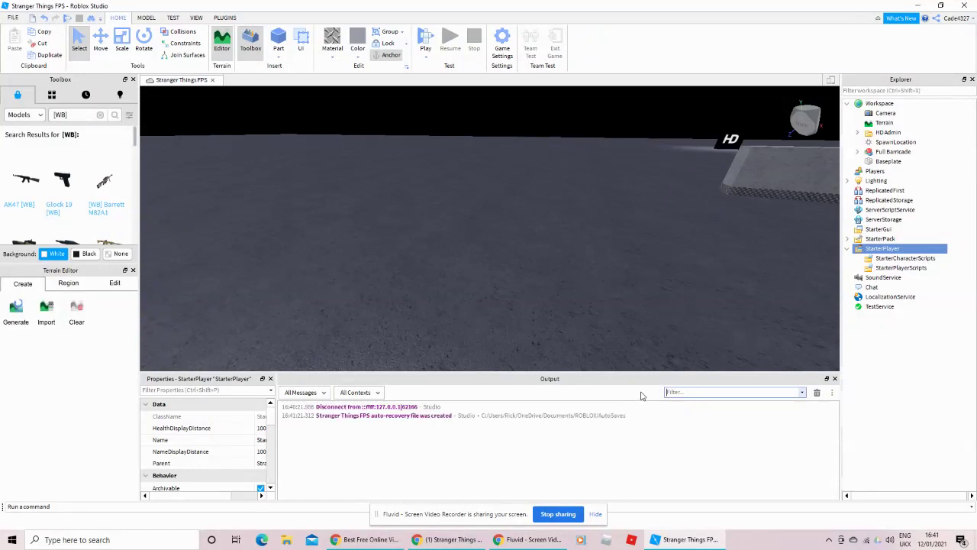
Start a new playtest, sending the chat message "Cant zoom out" and equipping the Glock 19.
{"action": "left_click", "coordinate": [422, 42]}
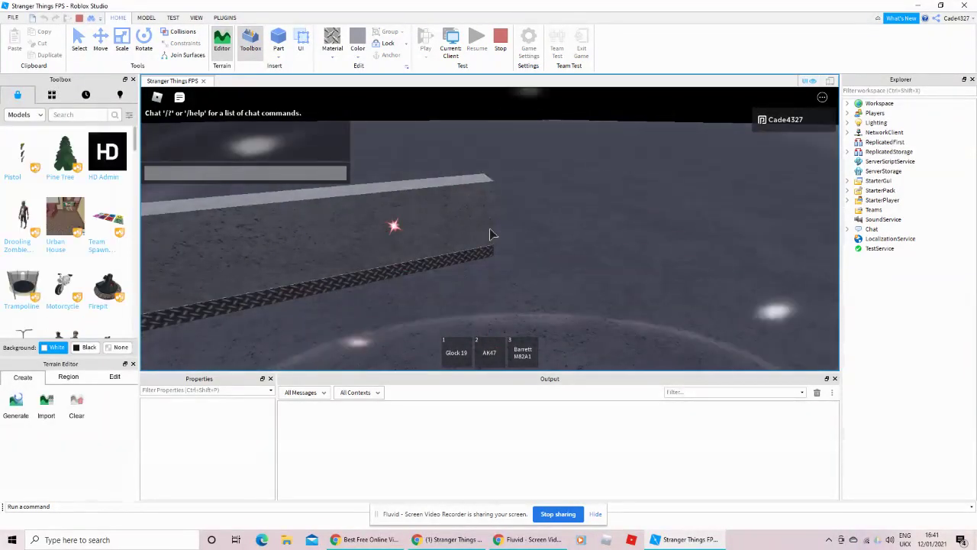
{"action": "type", "text": "zoo"}
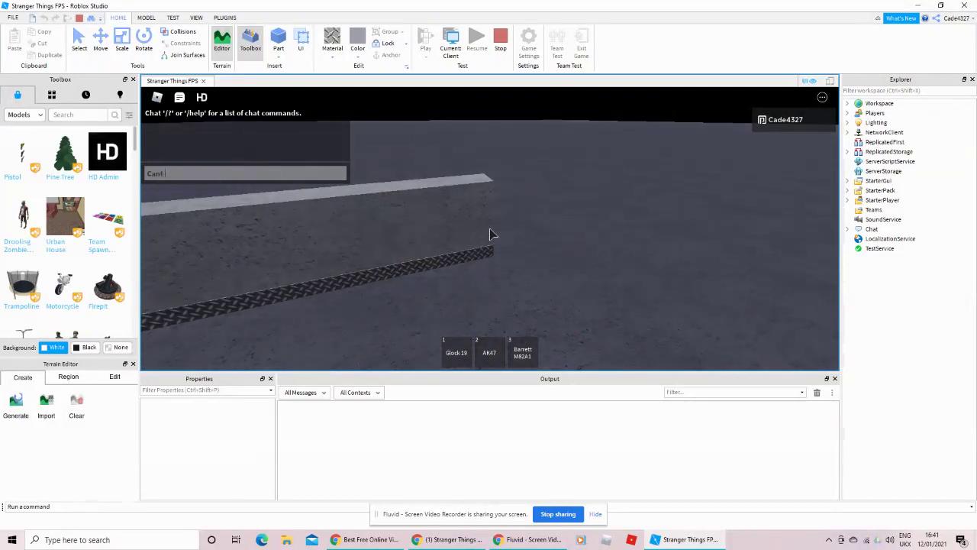
{"action": "type", "text": "m out"}
{"action": "key", "text": "Return"}
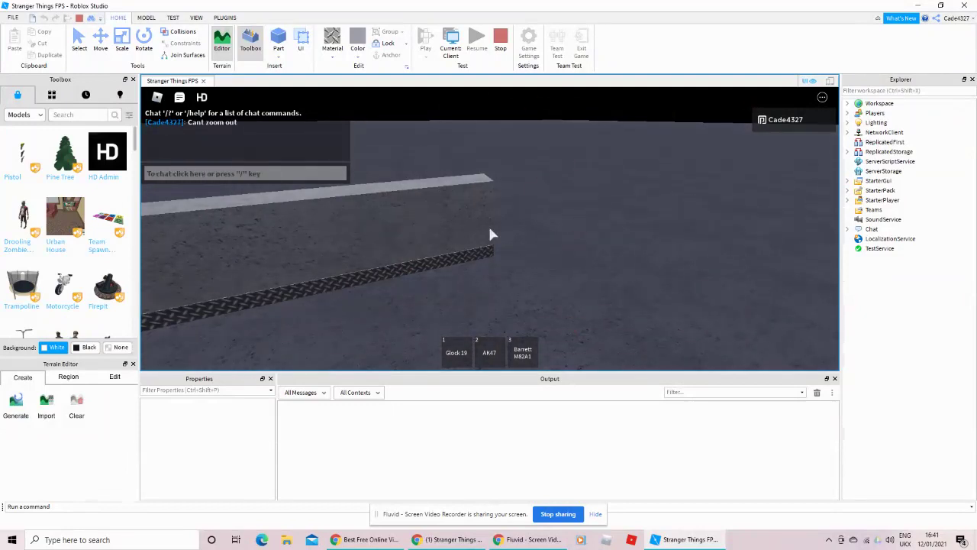
{"action": "key", "text": "1"}
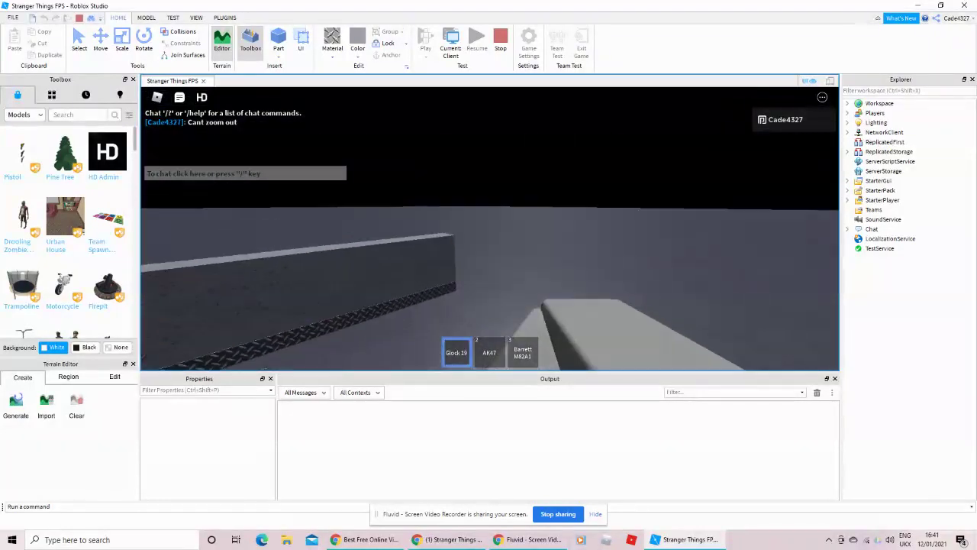
Briefly test the AK47 and send the chat messages "no matter how hard I try" and "I can not zoom out".
{"action": "key", "text": "2"}
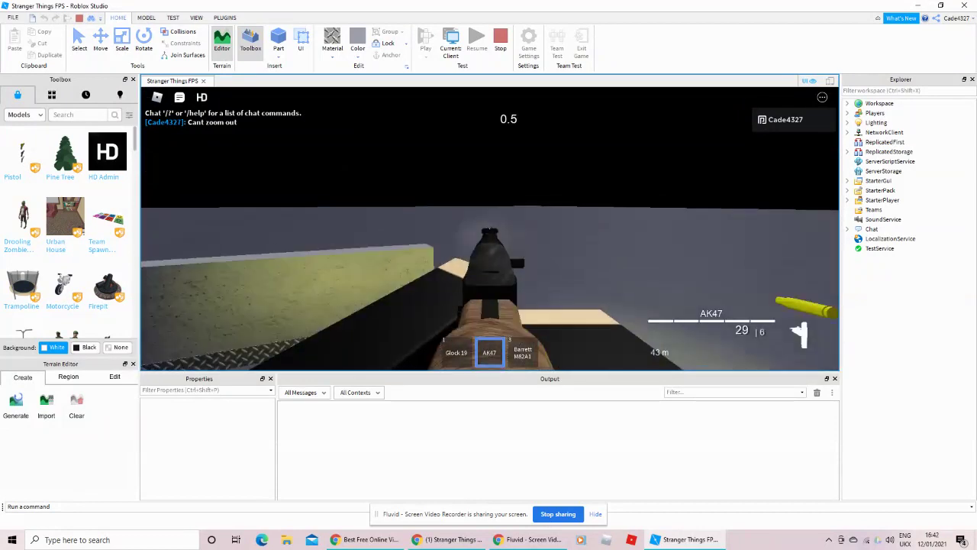
{"action": "key", "text": "2"}
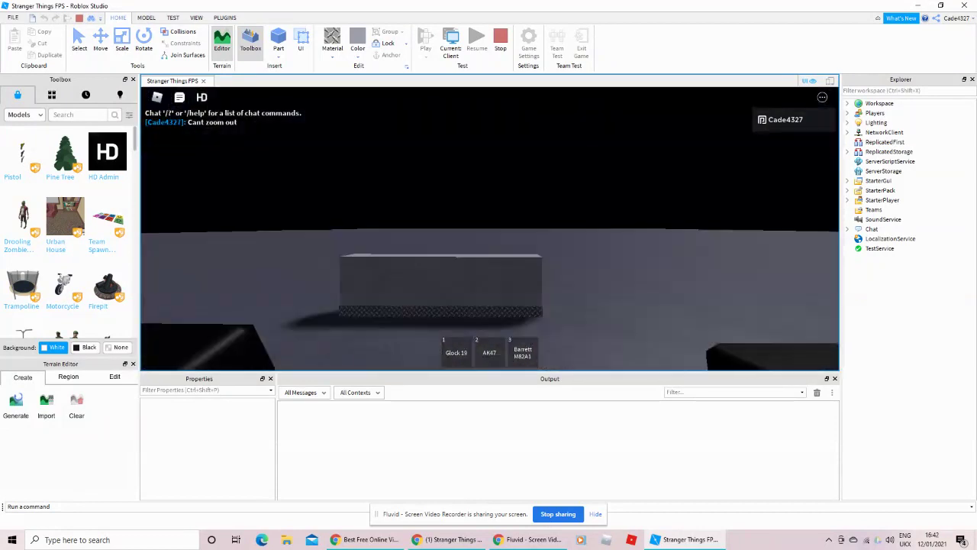
{"action": "key", "text": "slash"}
{"action": "type", "text": "cant"}
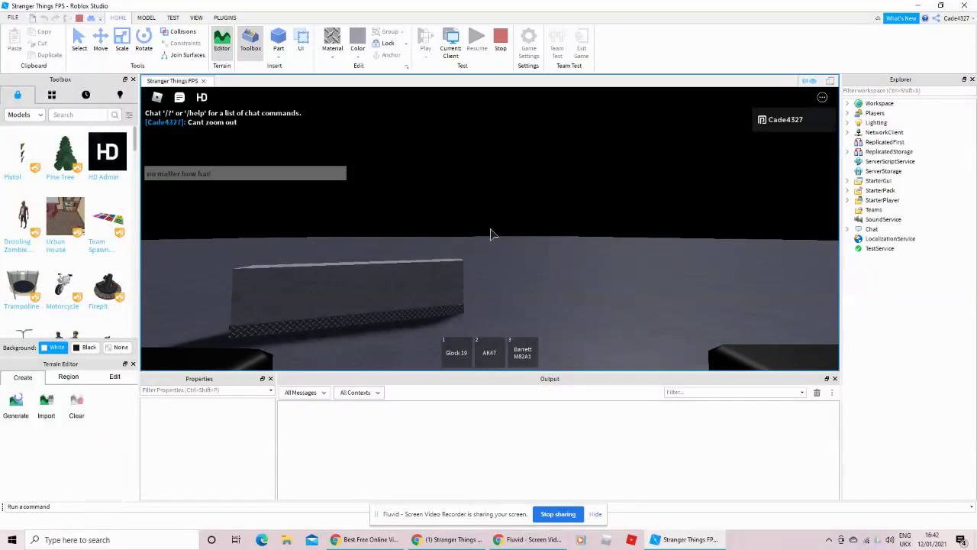
{"action": "type", "text": "y"}
{"action": "key", "text": "Return"}
{"action": "type", "text": "I can noy"}
{"action": "key", "text": "BackSpace"}
{"action": "type", "text": "t zoom out"}
{"action": "key", "text": "Return"}
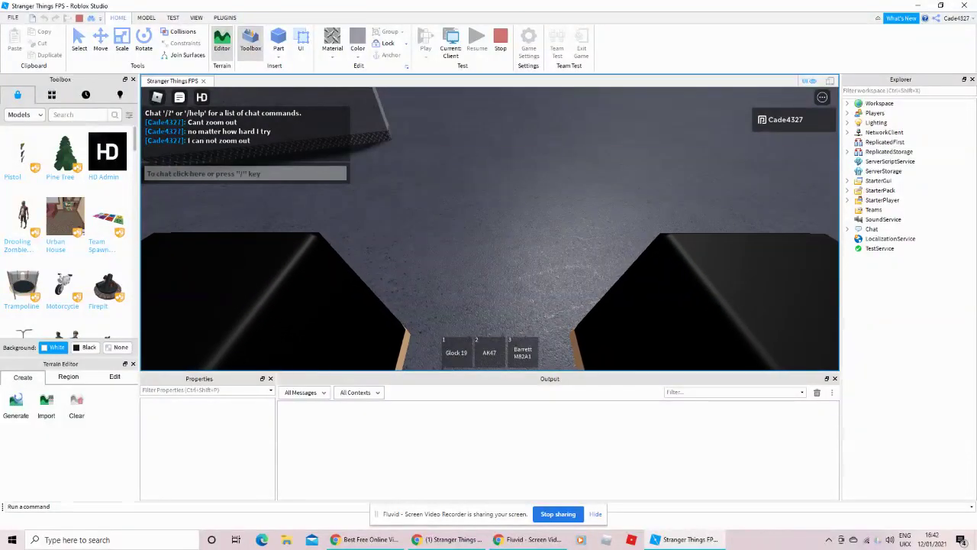
Back away from the concrete barrier, try the Glock 19, and fire off the AK47's magazine while aiming.
{"action": "key", "text": "s"}
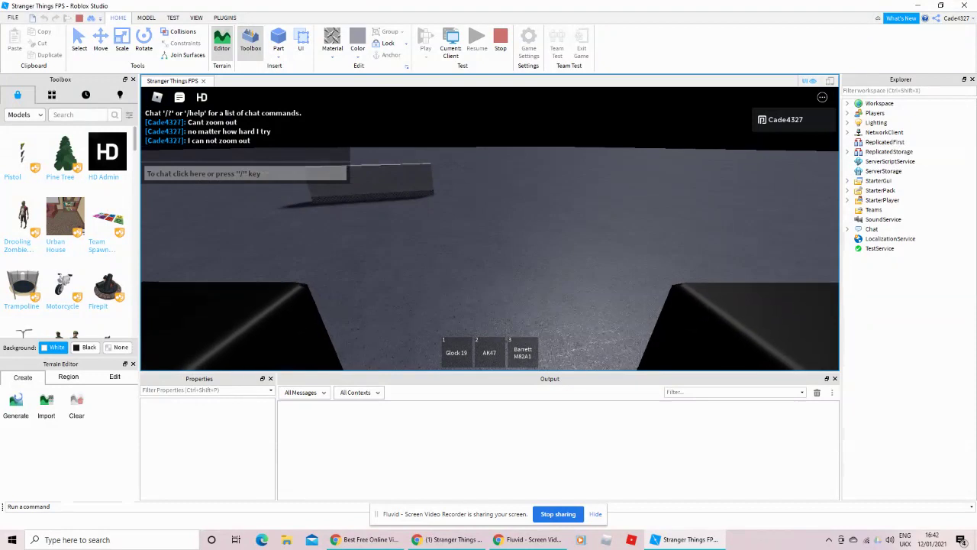
{"action": "key", "text": "s"}
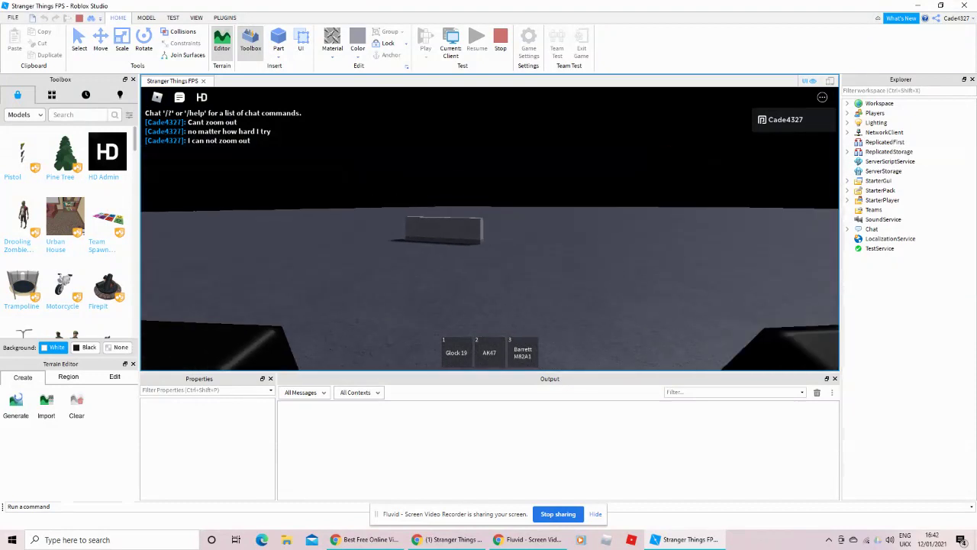
{"action": "key", "text": "1"}
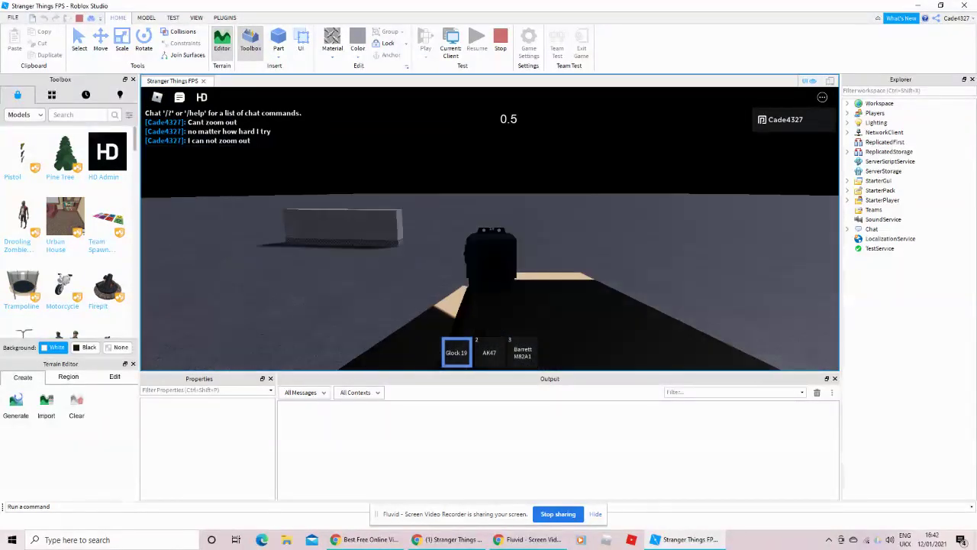
{"action": "key", "text": "2"}
{"action": "left_click", "coordinate": [490, 228]}
{"action": "key", "text": "2"}
{"action": "key", "text": "2"}
{"action": "left_click", "coordinate": [489, 228]}
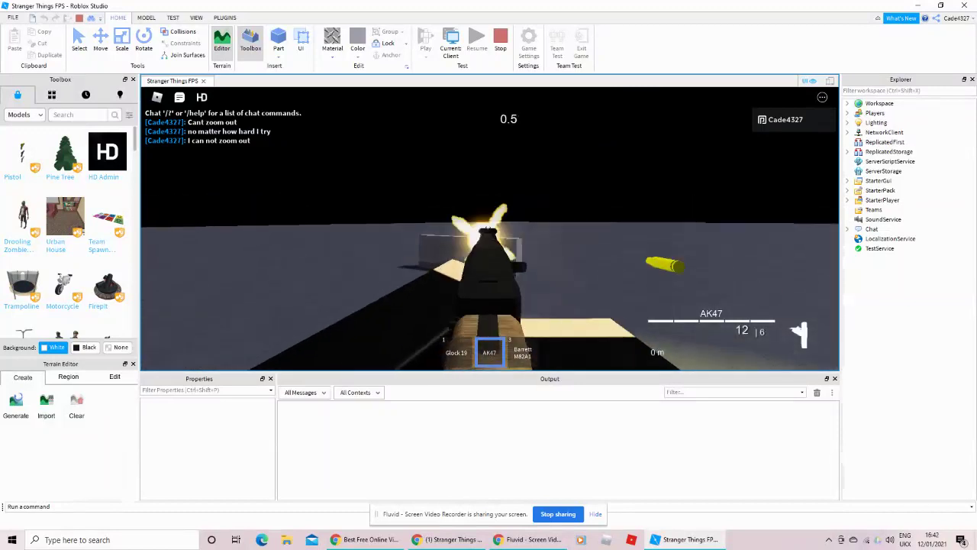
{"action": "left_click", "coordinate": [490, 229]}
Equip the Barrett M82A1, aim through its scope and fire one shot.
{"action": "key", "text": "3"}
{"action": "right_click", "coordinate": [489, 229]}
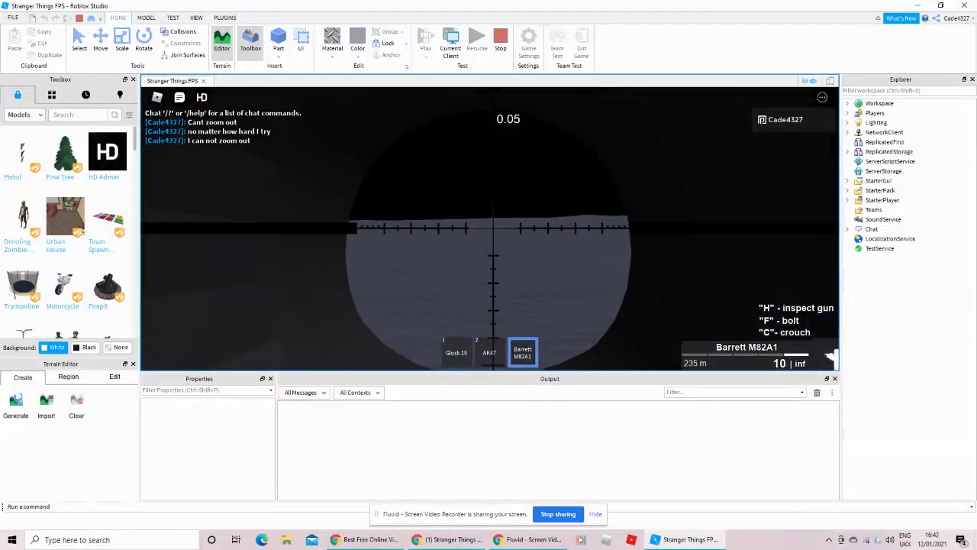
{"action": "left_click", "coordinate": [489, 229]}
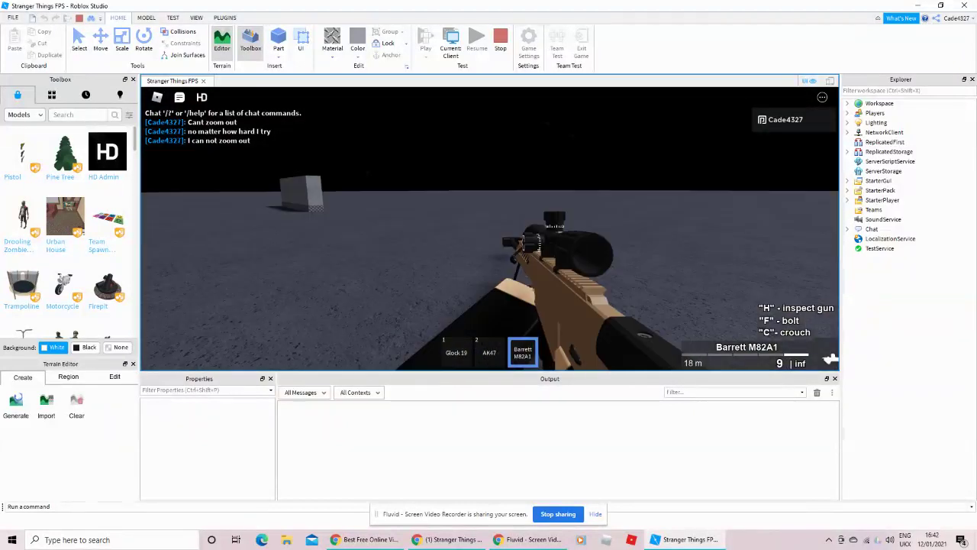
Switch back to the AK47, reload it, and fire a burst while aiming down its sights.
{"action": "key", "text": "2"}
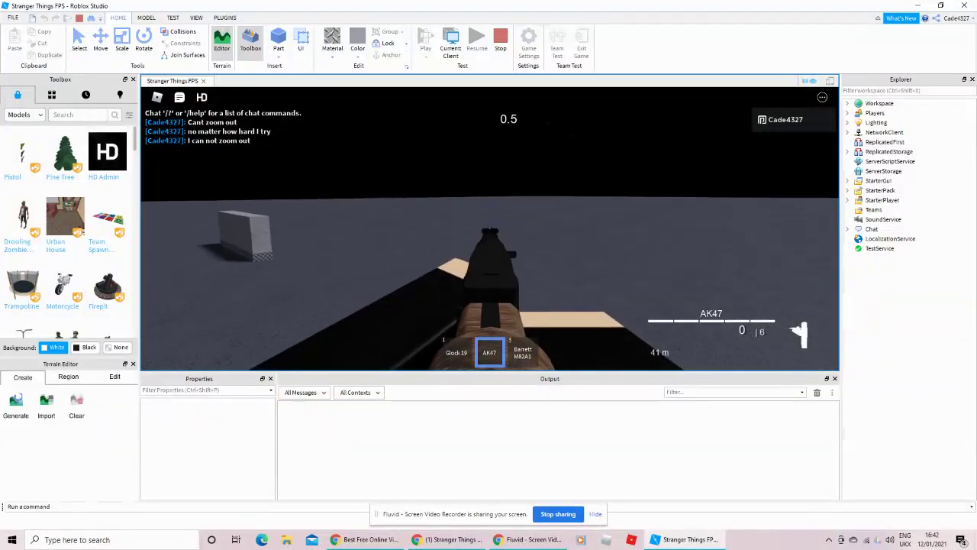
{"action": "right_click", "coordinate": [489, 229]}
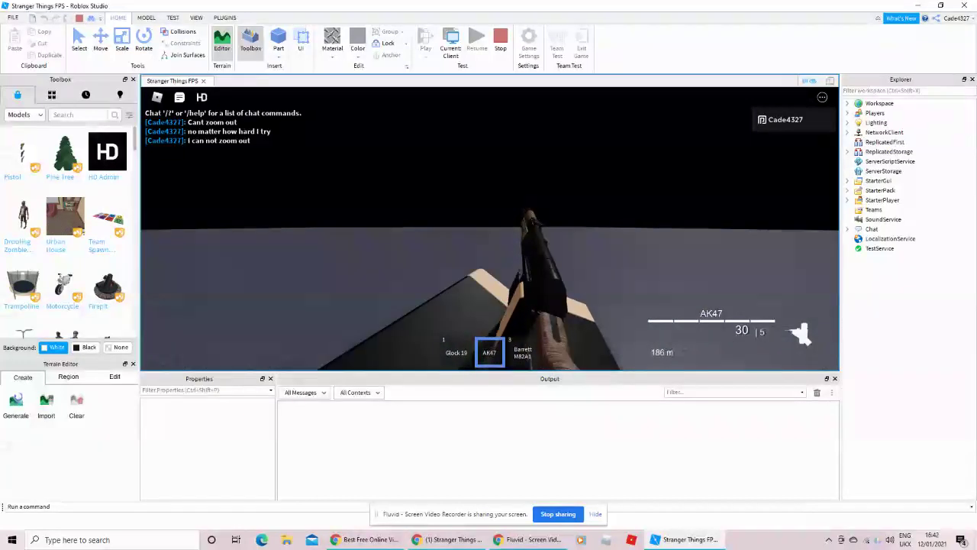
{"action": "right_click", "coordinate": [490, 229]}
{"action": "left_click", "coordinate": [489, 229]}
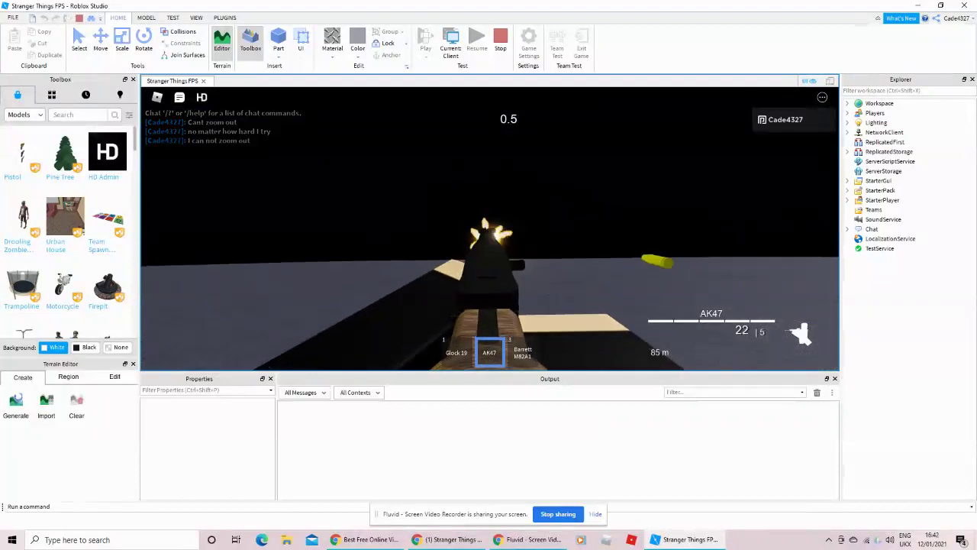
{"action": "right_click", "coordinate": [489, 229]}
{"action": "key", "text": "c"}
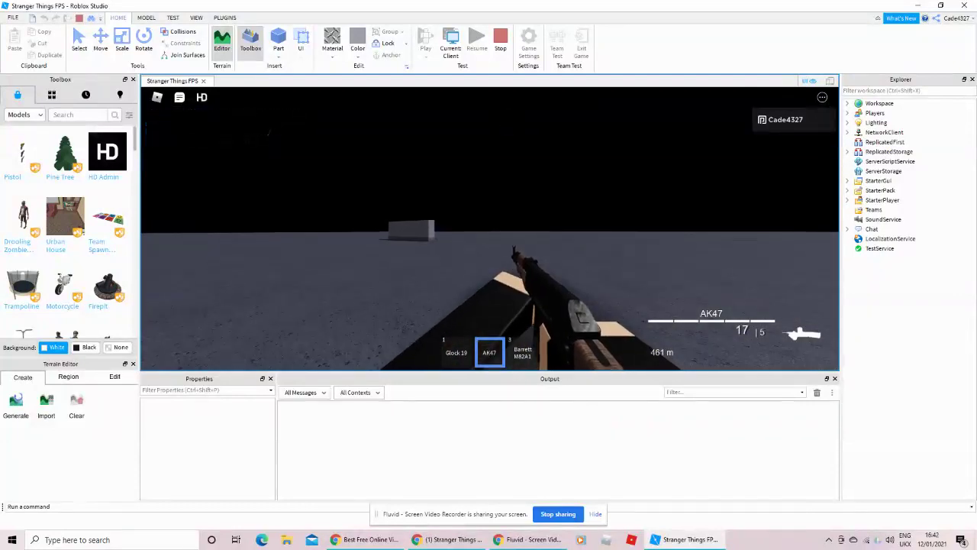
Unequip and re-equip the AK47, fire off its remaining rounds, and put it away.
{"action": "key", "text": "2"}
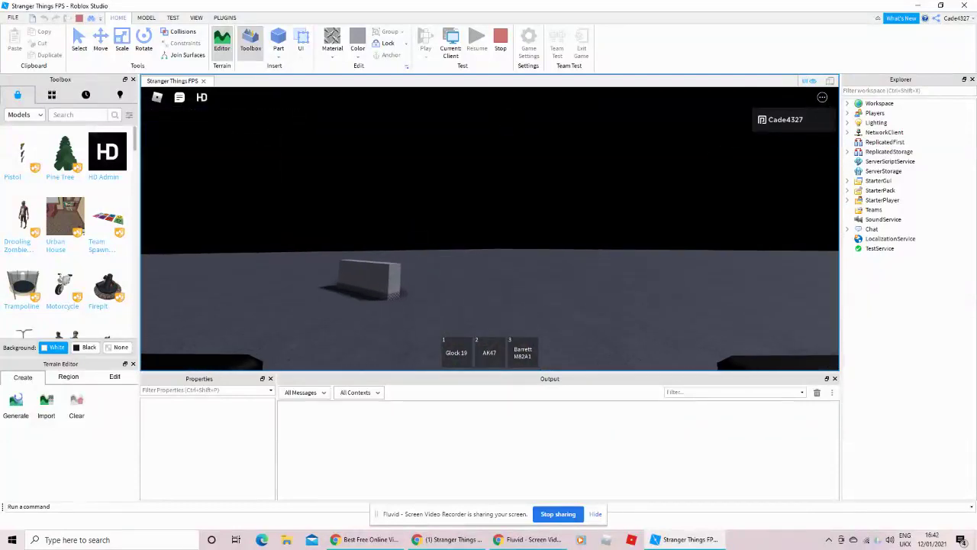
{"action": "key", "text": "2"}
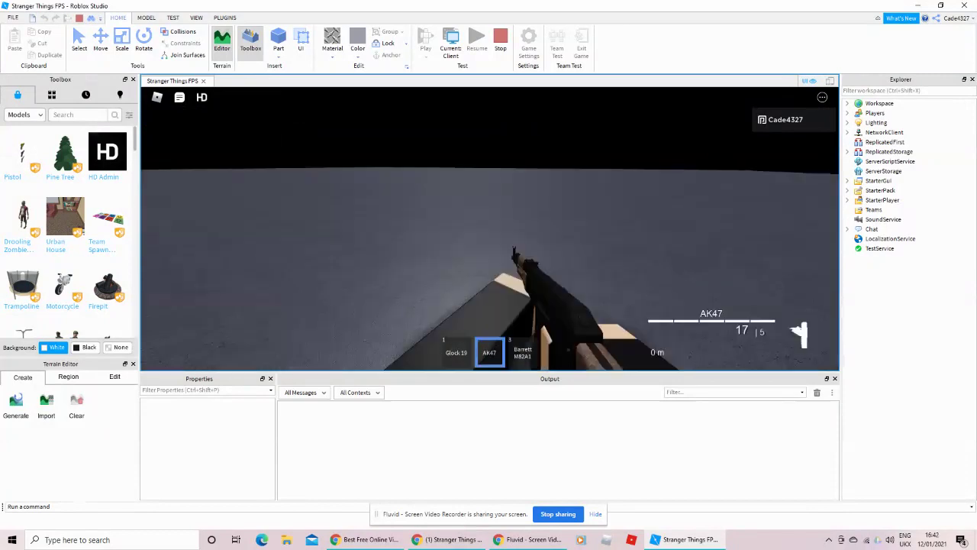
{"action": "left_click", "coordinate": [489, 229]}
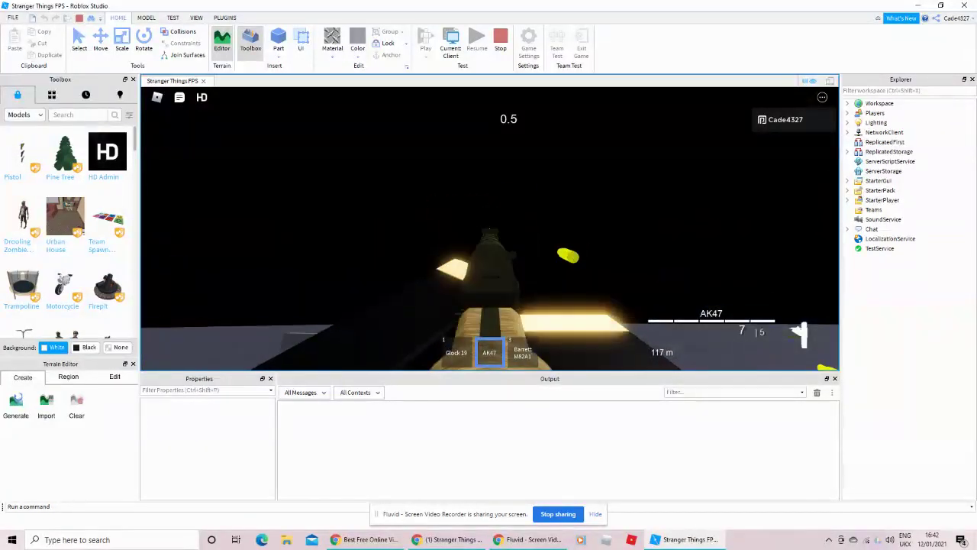
{"action": "key", "text": "2"}
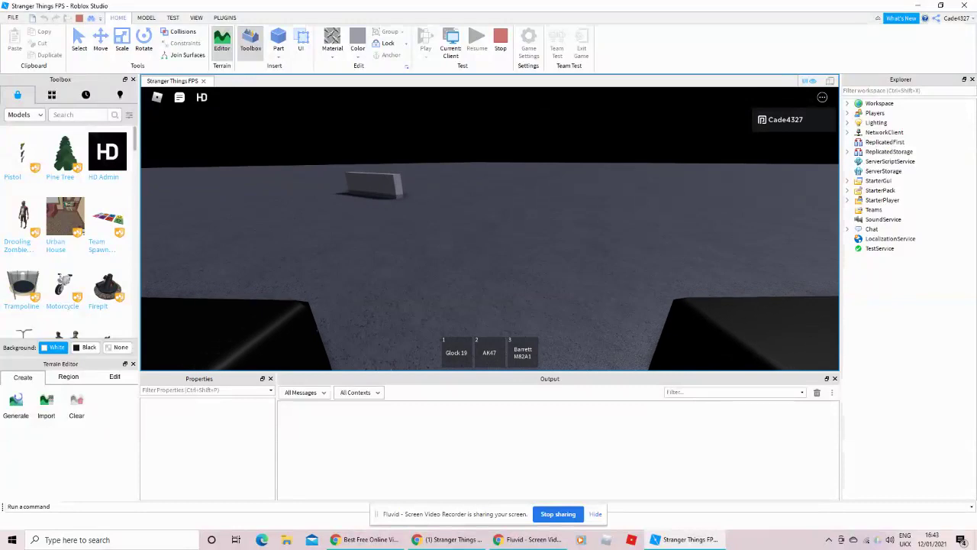
{"action": "key", "text": "2"}
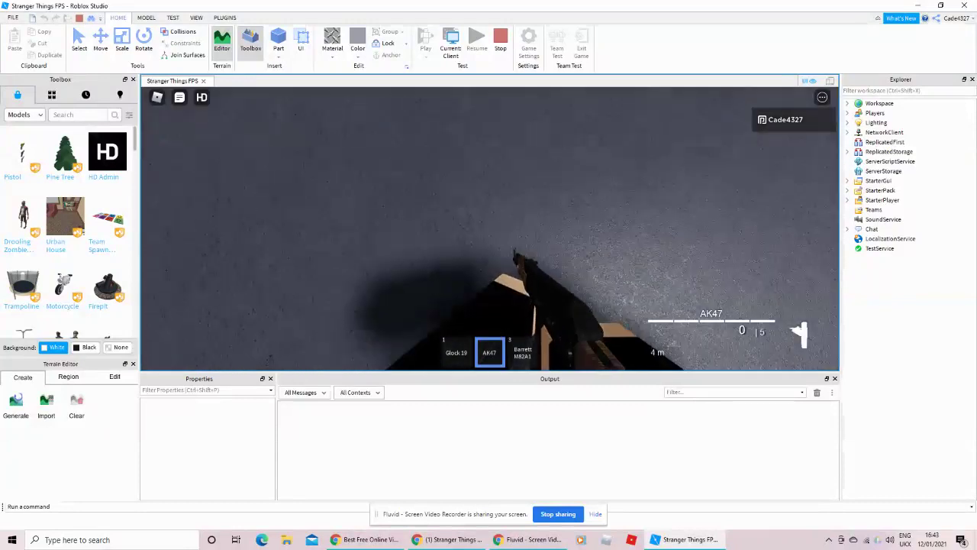
{"action": "key", "text": "2"}
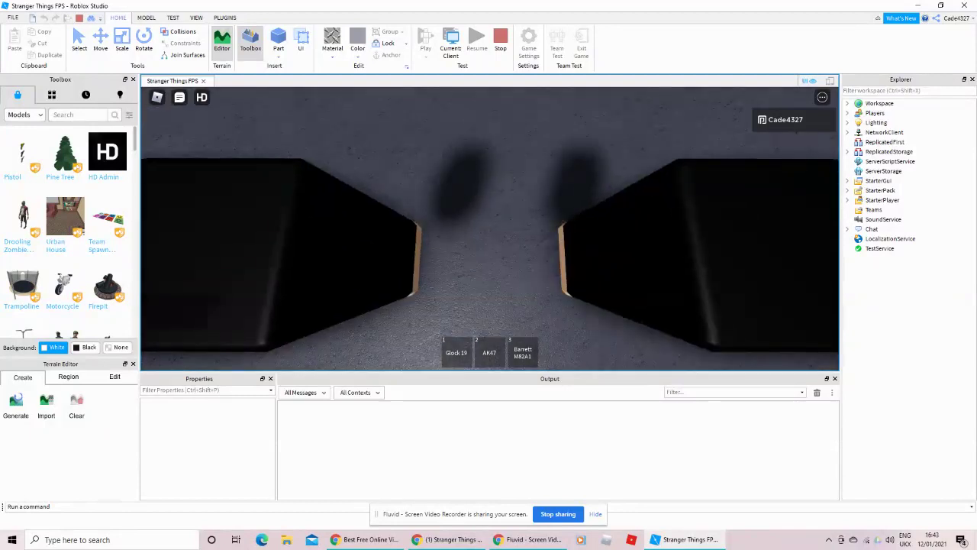
Send the in-game chat messages "i can not move my mouse.." and "Uh oh".
{"action": "key", "text": "slash"}
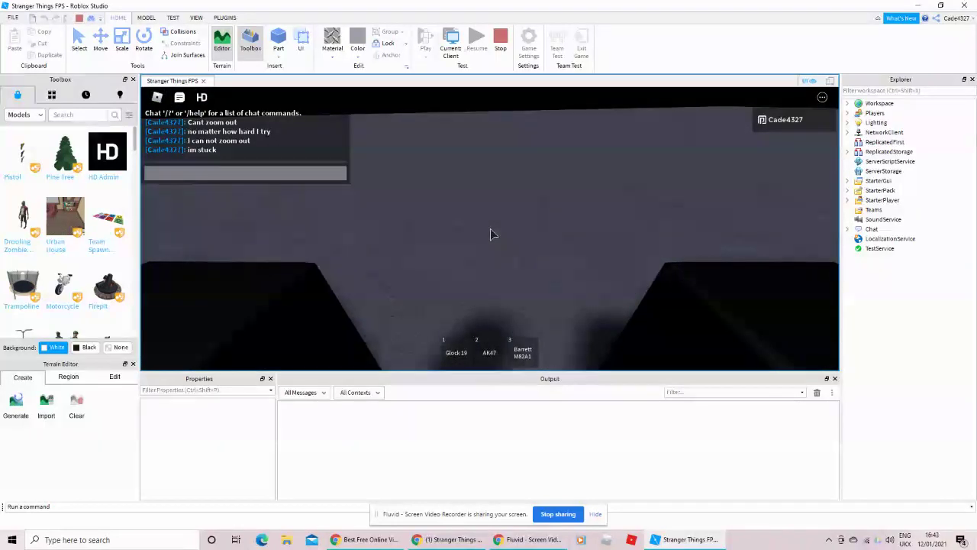
{"action": "type", "text": "i can not move my mousee"}
{"action": "key", "text": "BackSpace"}
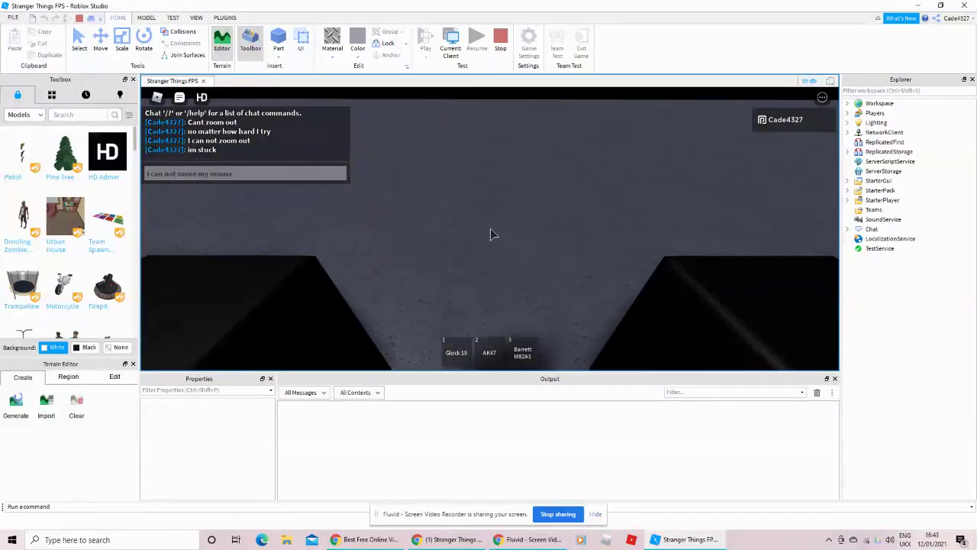
{"action": "type", "text": ".."}
{"action": "key", "text": "Return"}
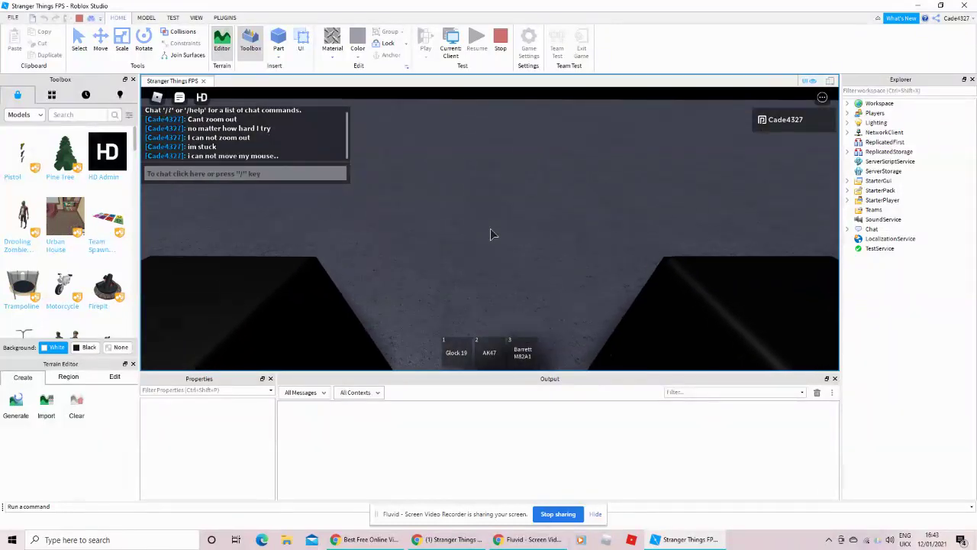
{"action": "type", "text": "Uh oh"}
{"action": "key", "text": "Return"}
Send the in-game chat messages "i have tried f4" and "it wont work".
{"action": "key", "text": "slash"}
{"action": "type", "text": "I ha"}
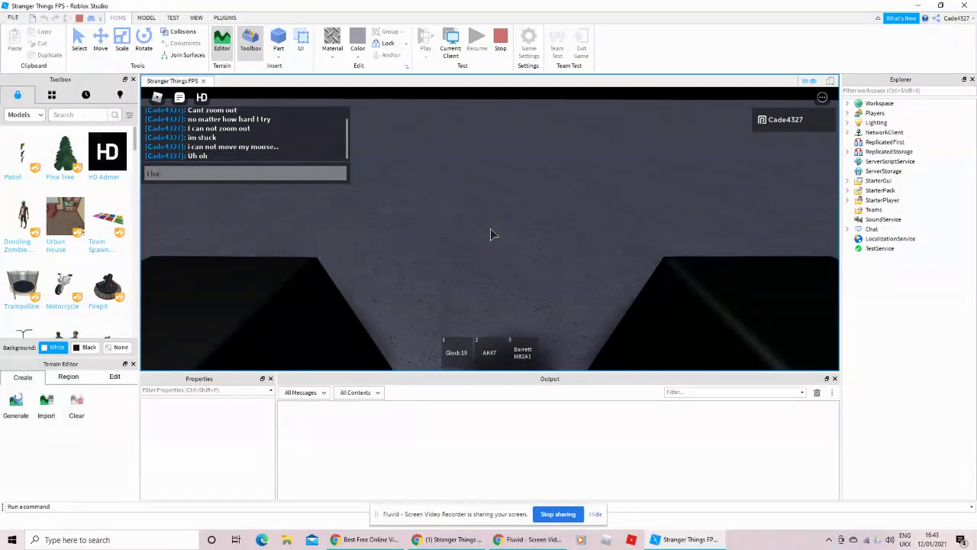
{"action": "type", "text": "ve tried f4"}
{"action": "key", "text": "Return"}
{"action": "key", "text": "slash"}
{"action": "type", "text": "ut o"}
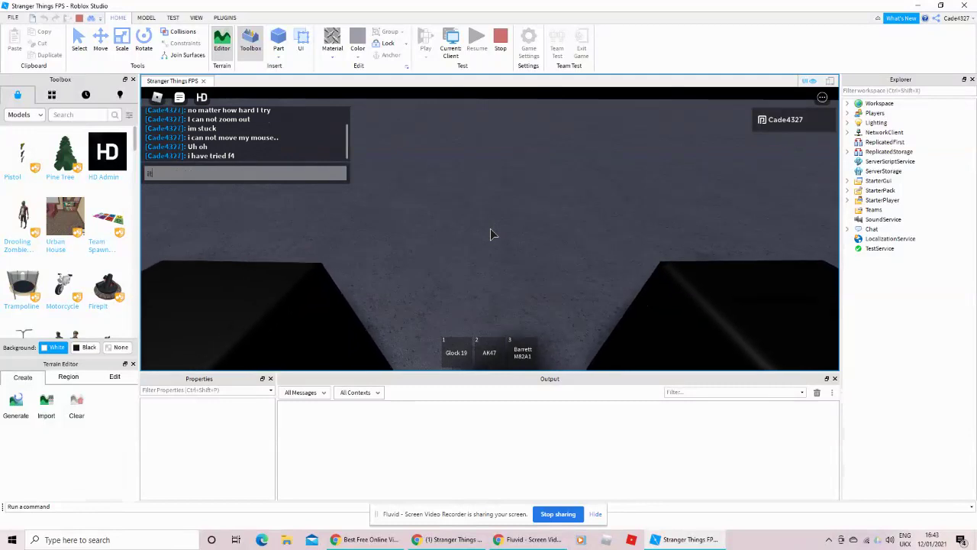
{"action": "type", "text": "ont work"}
{"action": "key", "text": "Return"}
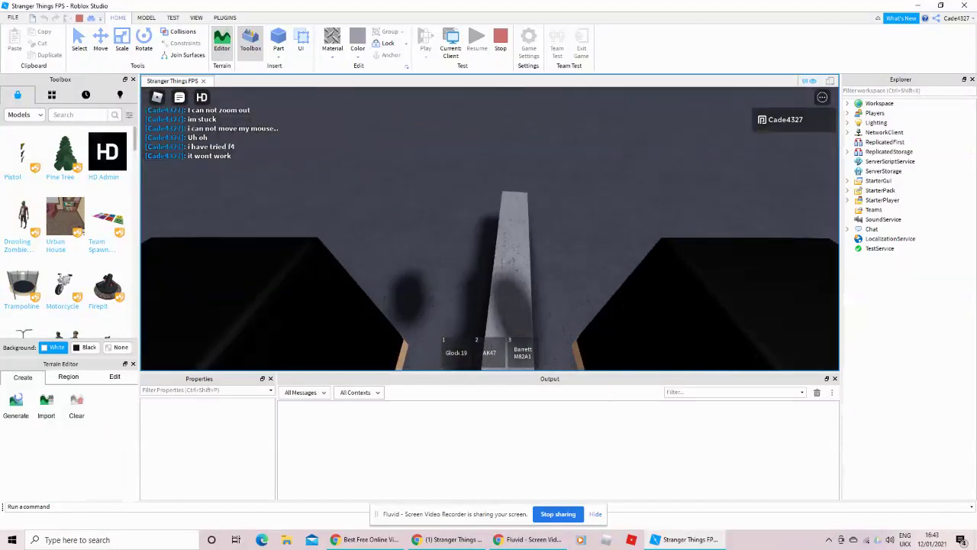
Equip the Glock 19, aim down its sights, and put it away again.
{"action": "key", "text": "1"}
{"action": "right_click", "coordinate": [489, 228]}
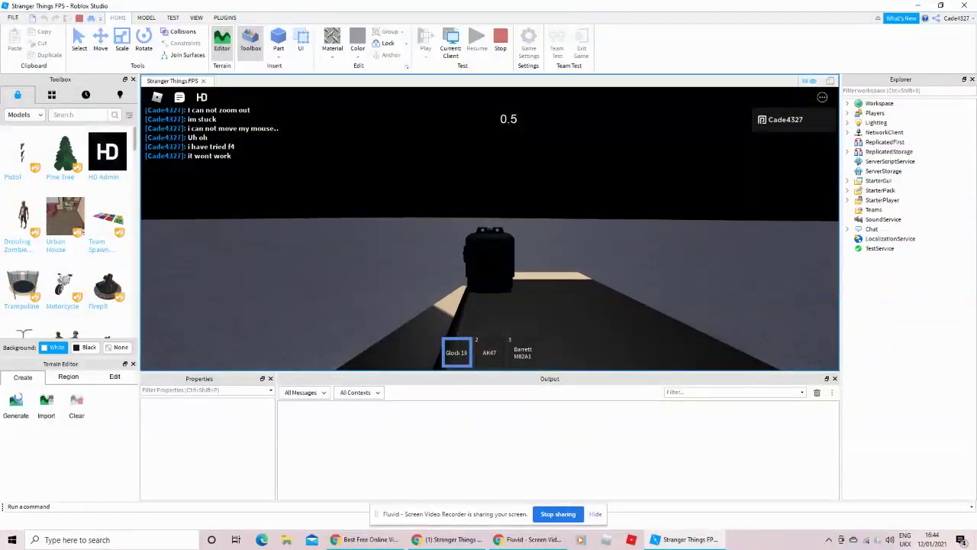
{"action": "key", "text": "1"}
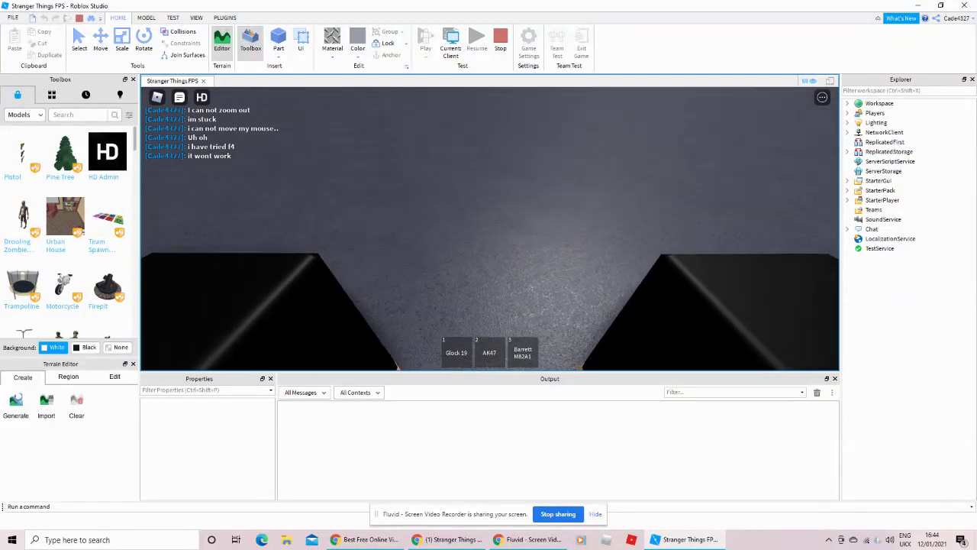
Test the emote restriction by sending the chat command "/e dance".
{"action": "key", "text": "slash"}
{"action": "type", "text": "/e dance"}
{"action": "key", "text": "Return"}
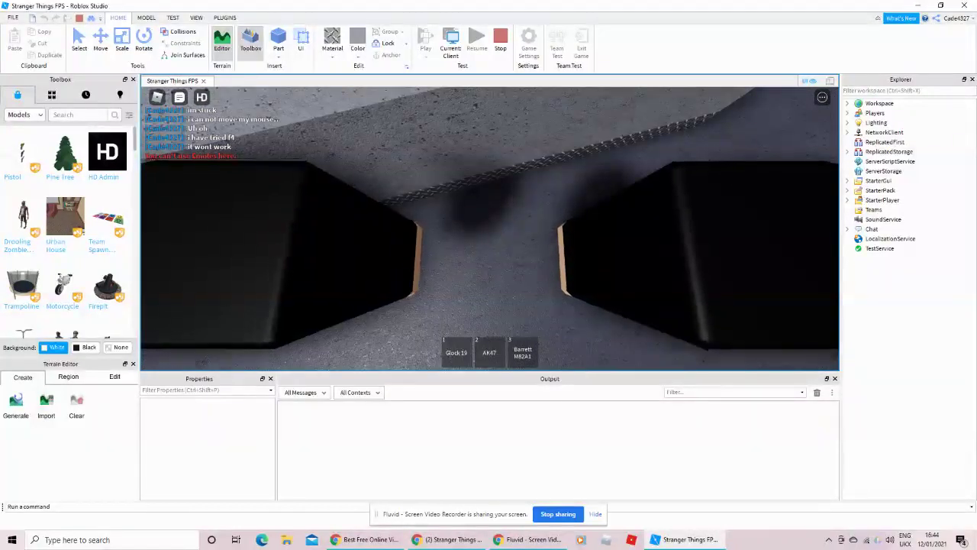
Close Roblox Studio, saving the changes to the Stranger Things FPS place.
{"action": "key", "text": "alt+F4"}
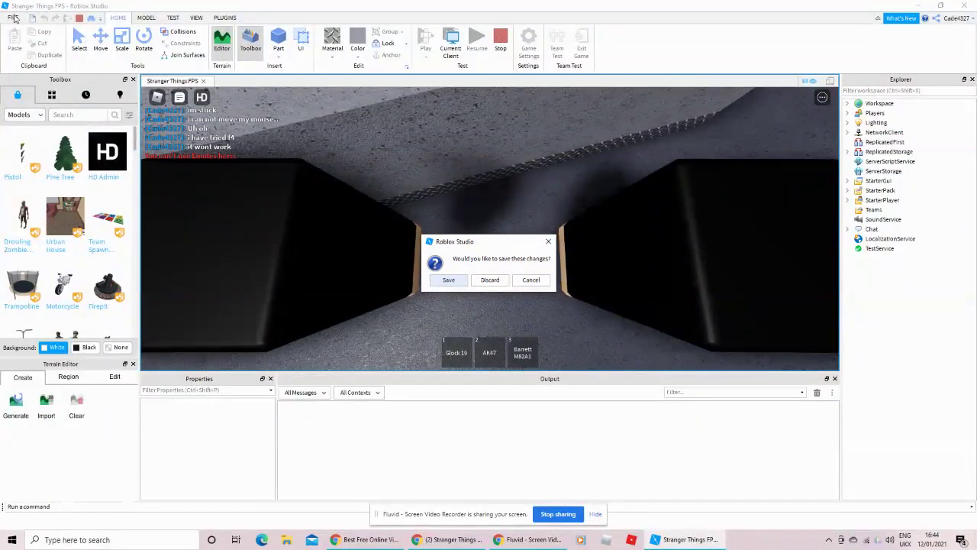
{"action": "left_click", "coordinate": [449, 280]}
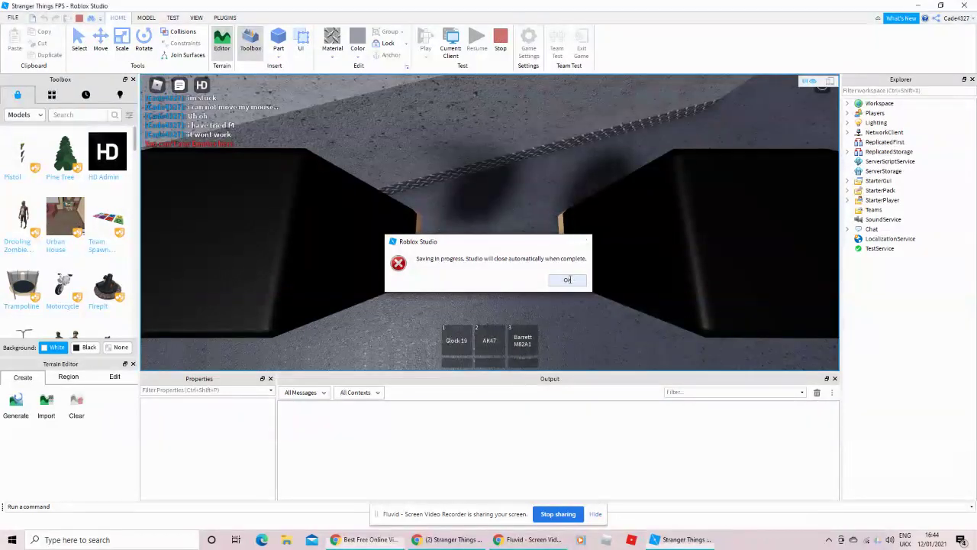
{"action": "left_click", "coordinate": [569, 281]}
Reply "Yas" to the friend's question in the Roblox website chat and close the conversation.
{"action": "scroll", "coordinate": [547, 463], "scroll_direction": "up", "scroll_amount": 2}
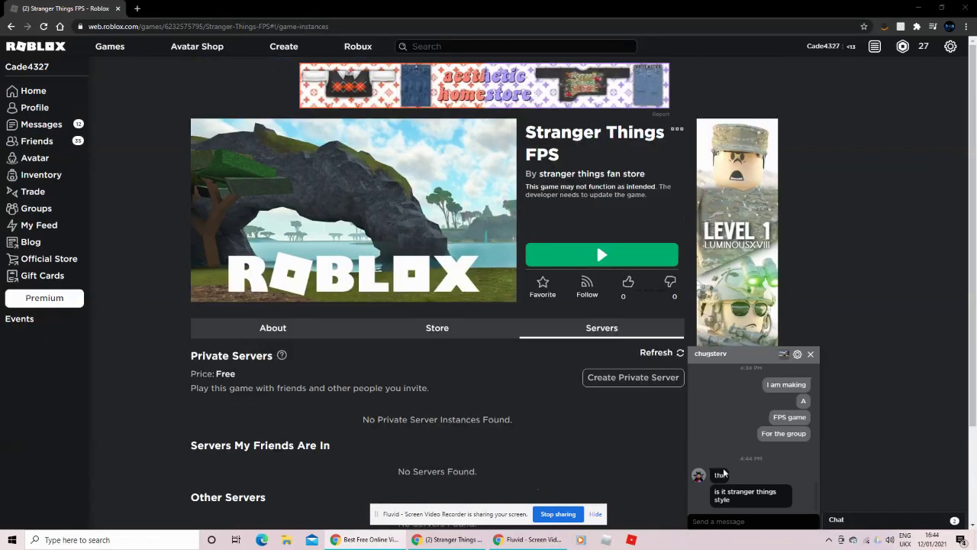
{"action": "left_click", "coordinate": [715, 512]}
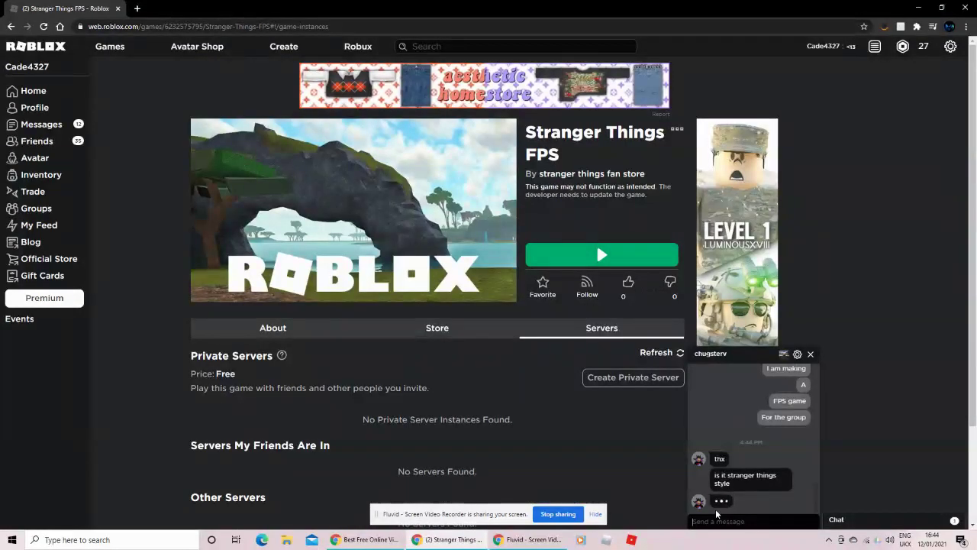
{"action": "type", "text": "Yas"}
{"action": "key", "text": "Return"}
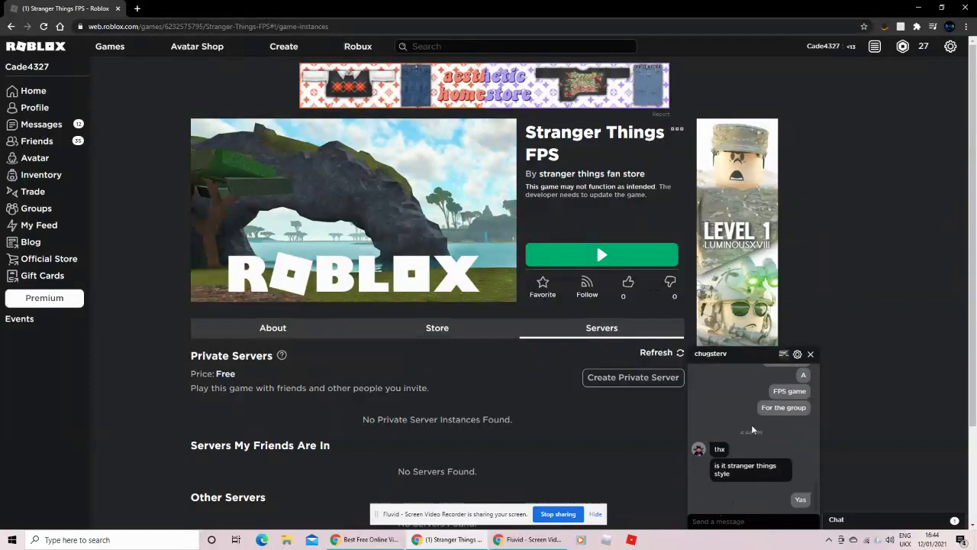
{"action": "left_click", "coordinate": [810, 355]}
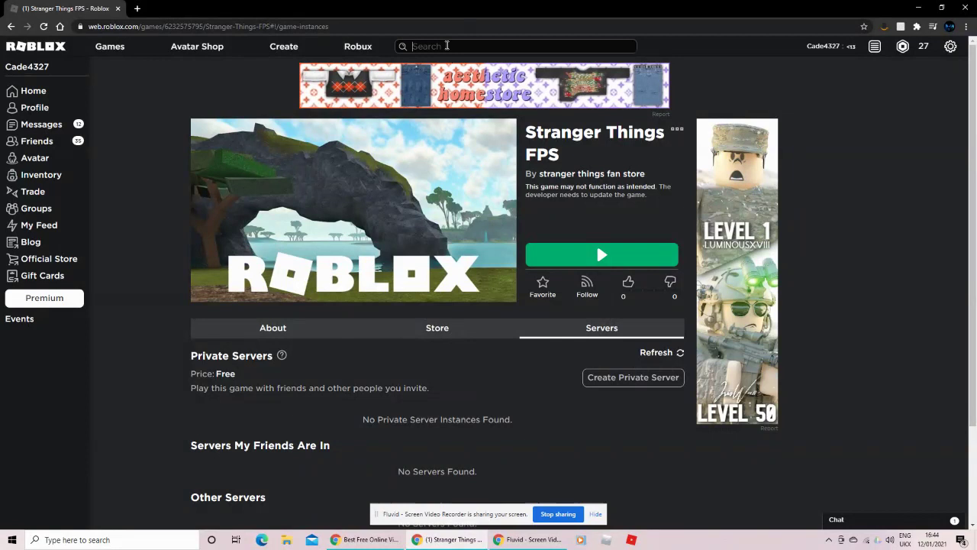
{"action": "type", "text": "Oh god"}
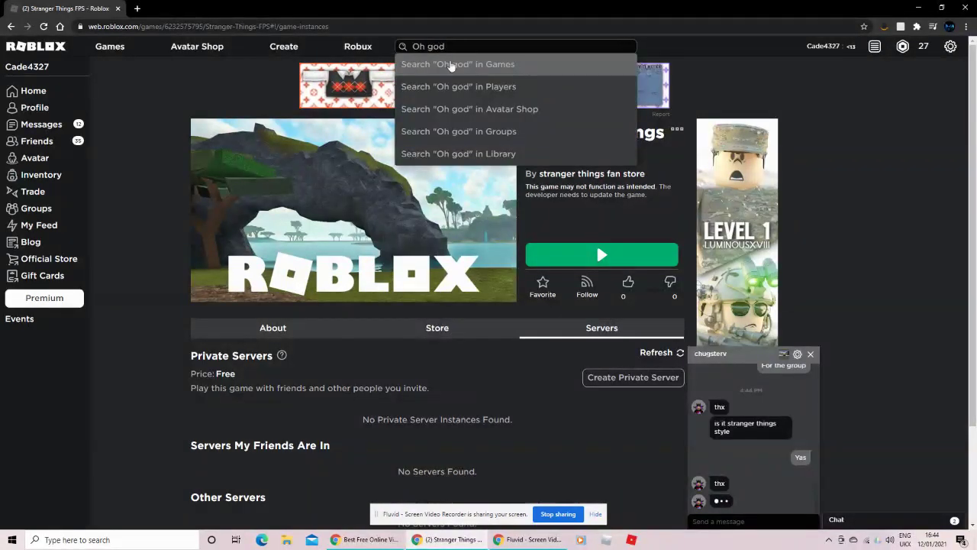
{"action": "left_click", "coordinate": [465, 347]}
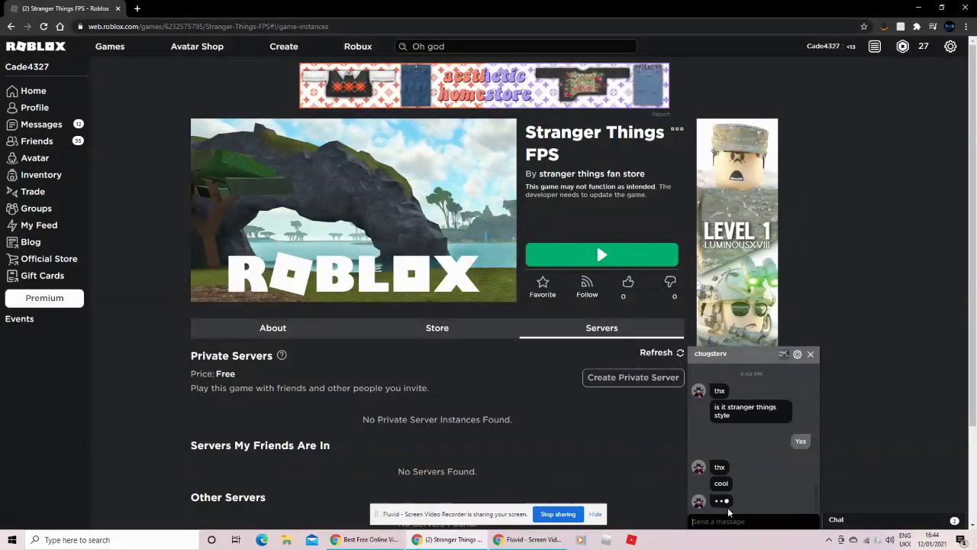
Open the Stranger Things FPS place for editing in Roblox Studio and dismiss the asset loading error.
{"action": "left_click", "coordinate": [676, 132]}
{"action": "left_click", "coordinate": [673, 145]}
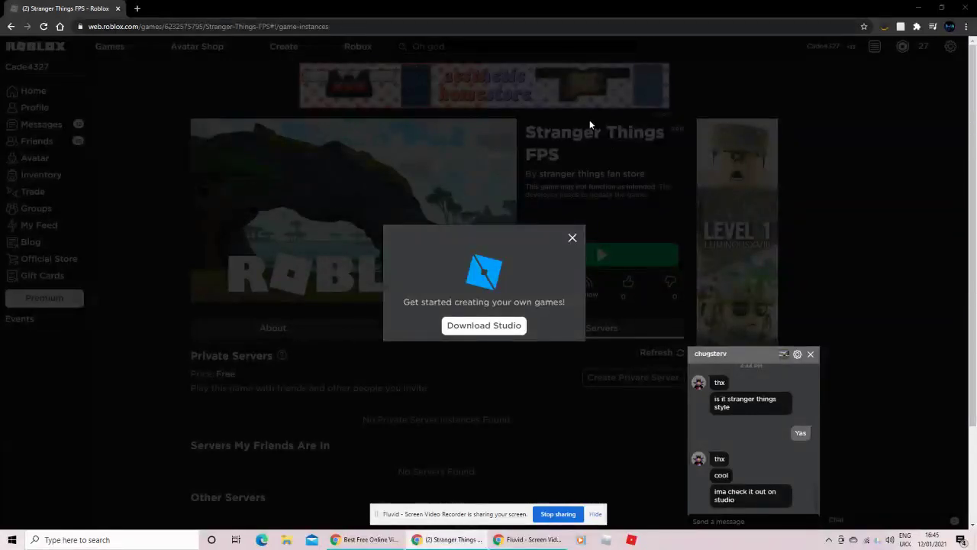
{"action": "left_click", "coordinate": [589, 120]}
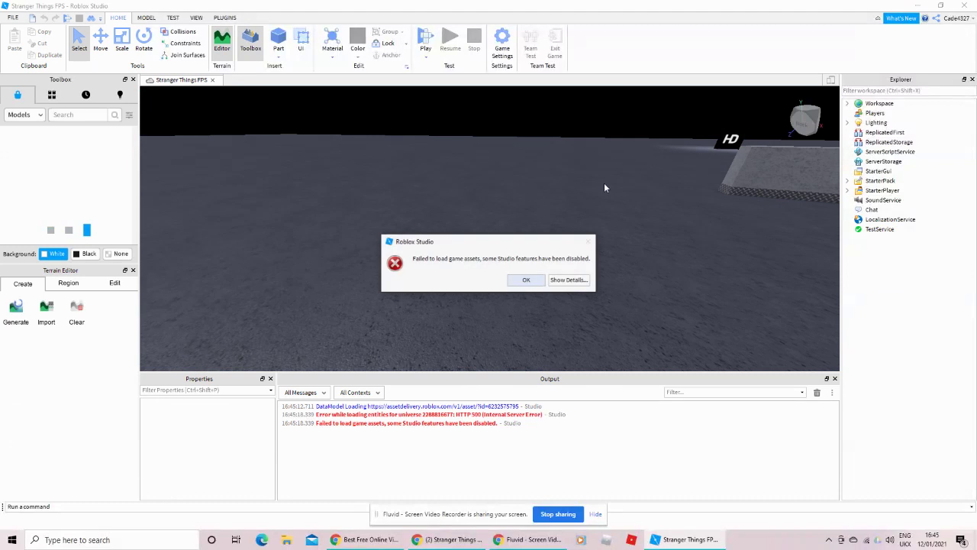
{"action": "left_click", "coordinate": [526, 281]}
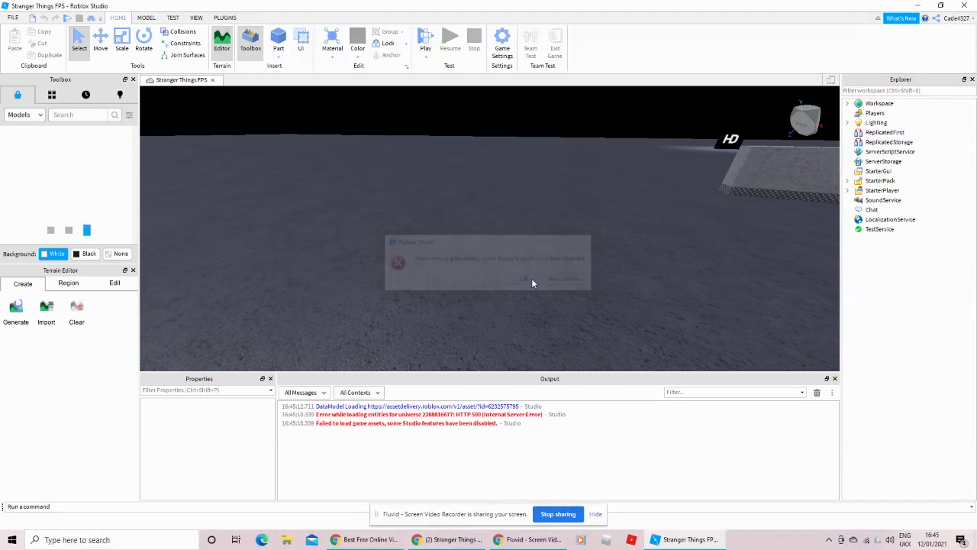
{"action": "left_click", "coordinate": [847, 180]}
{"action": "left_click", "coordinate": [847, 181]}
{"action": "right_click_drag", "start_coordinate": [585, 241], "coordinate": [490, 343]}
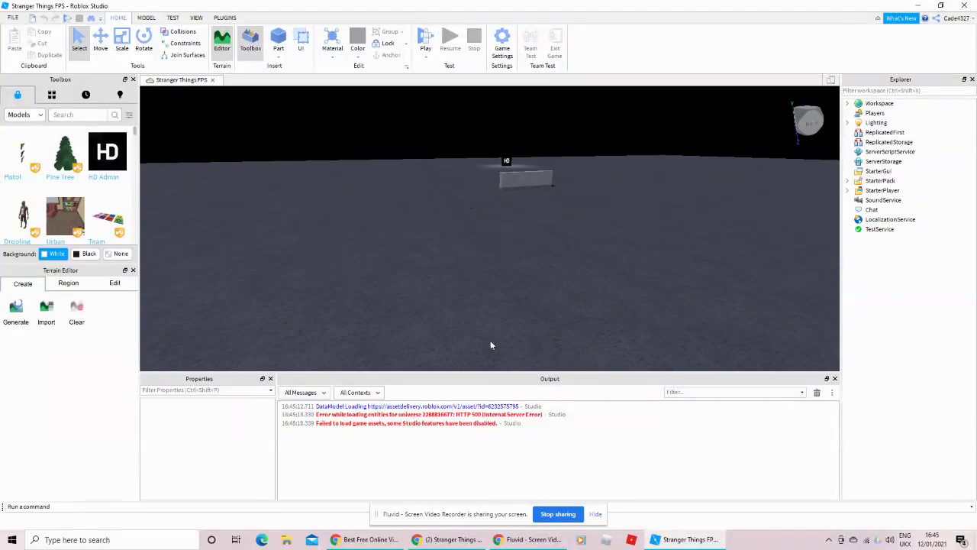
{"action": "type", "text": "Everything save"}
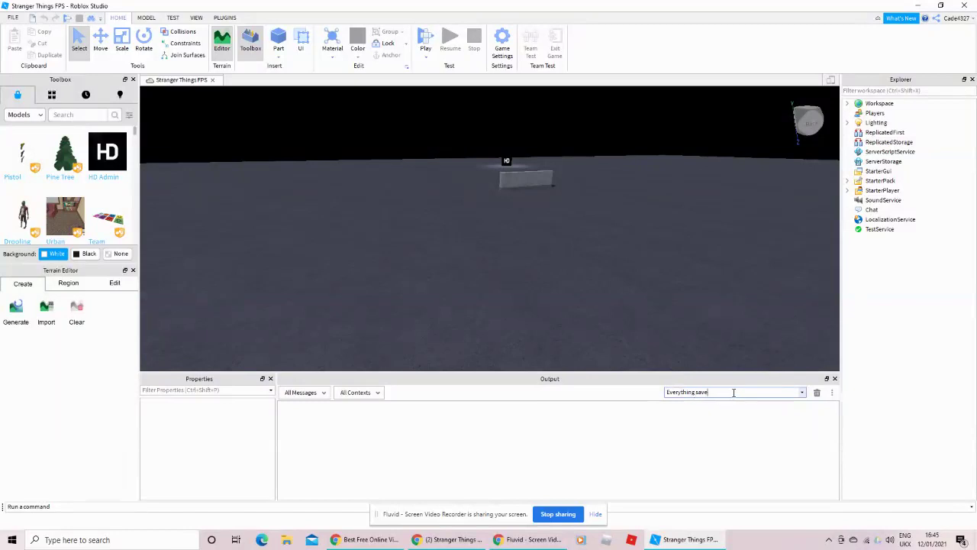
{"action": "key", "text": "BackSpace"}
{"action": "key", "text": "BackSpace"}
{"action": "key", "text": "BackSpace"}
{"action": "key", "text": "BackSpace"}
{"action": "key", "text": "BackSpace"}
{"action": "key", "text": "BackSpace"}
{"action": "key", "text": "BackSpace"}
{"action": "key", "text": "BackSpace"}
{"action": "key", "text": "BackSpace"}
{"action": "key", "text": "BackSpace"}
{"action": "type", "text": "G"}
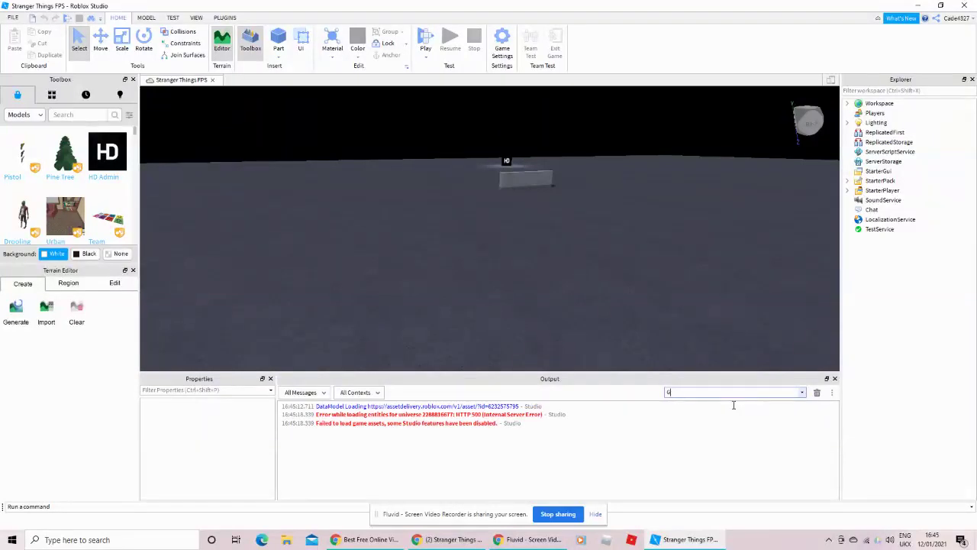
{"action": "type", "text": "ood god"}
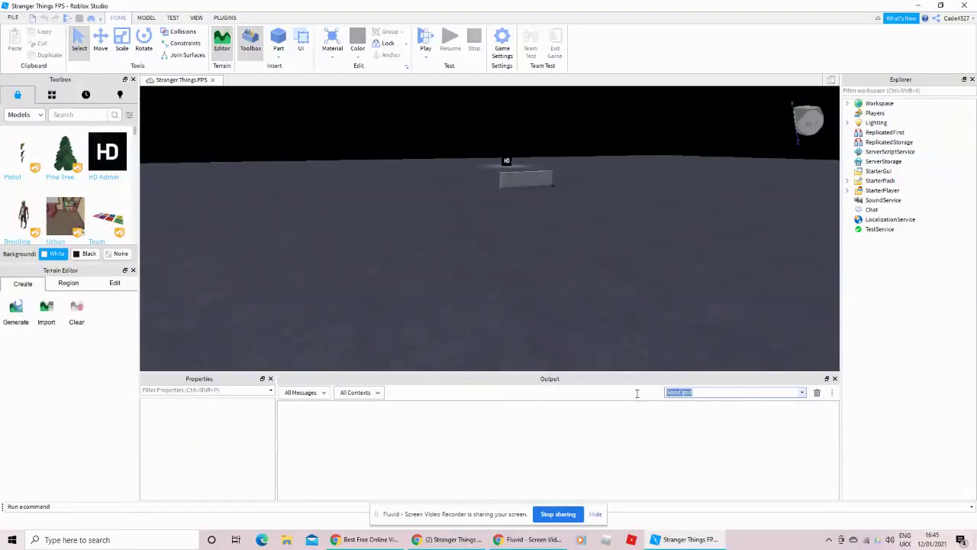
{"action": "key", "text": "BackSpace"}
Search the Toolbox models for "Stranger things".
{"action": "mouse_move", "coordinate": [326, 149]}
{"action": "right_mouse_down"}
{"action": "mouse_move", "coordinate": [359, 153]}
{"action": "mouse_move", "coordinate": [327, 149]}
{"action": "right_mouse_up"}
{"action": "left_click", "coordinate": [65, 117]}
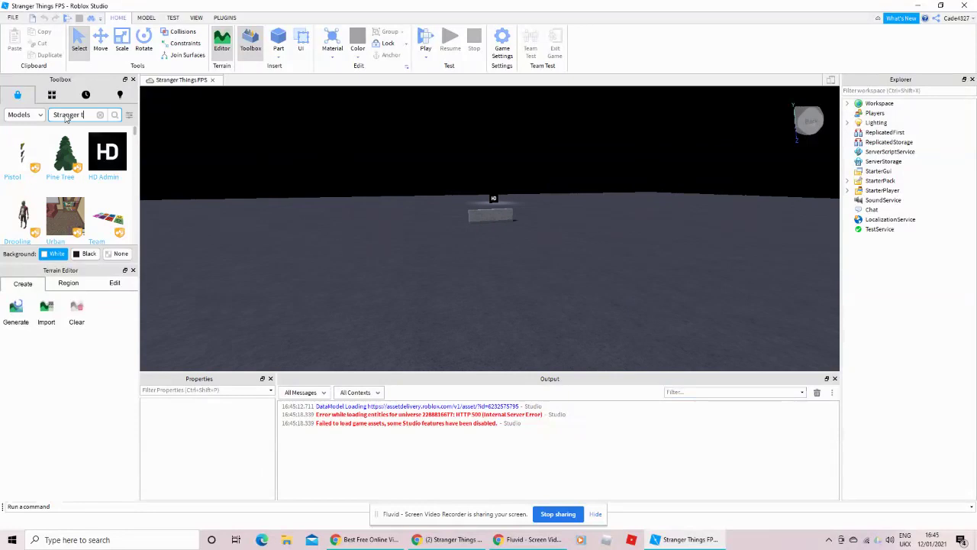
{"action": "type", "text": "Stranger things"}
{"action": "key", "text": "Return"}
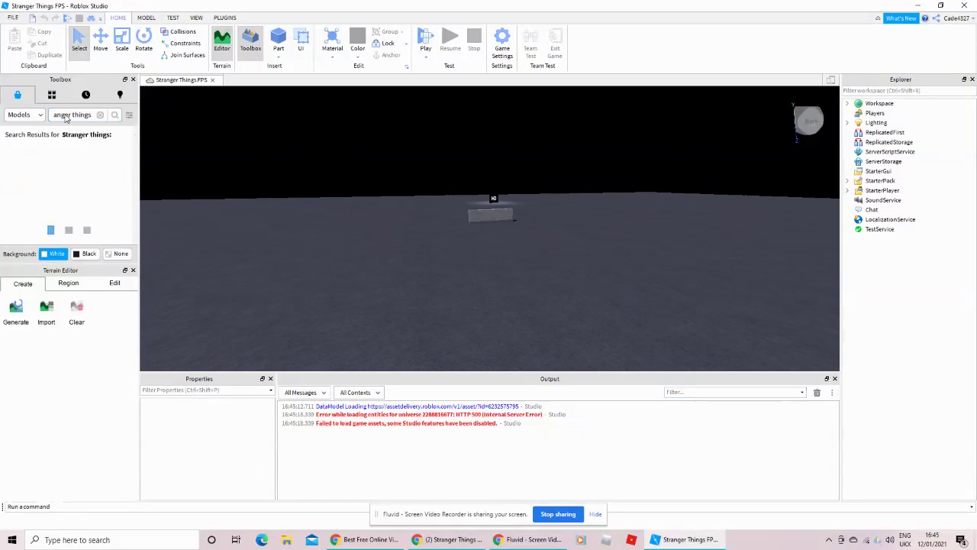
{"action": "right_click_drag", "start_coordinate": [367, 234], "coordinate": [367, 234]}
{"action": "key", "text": "w"}
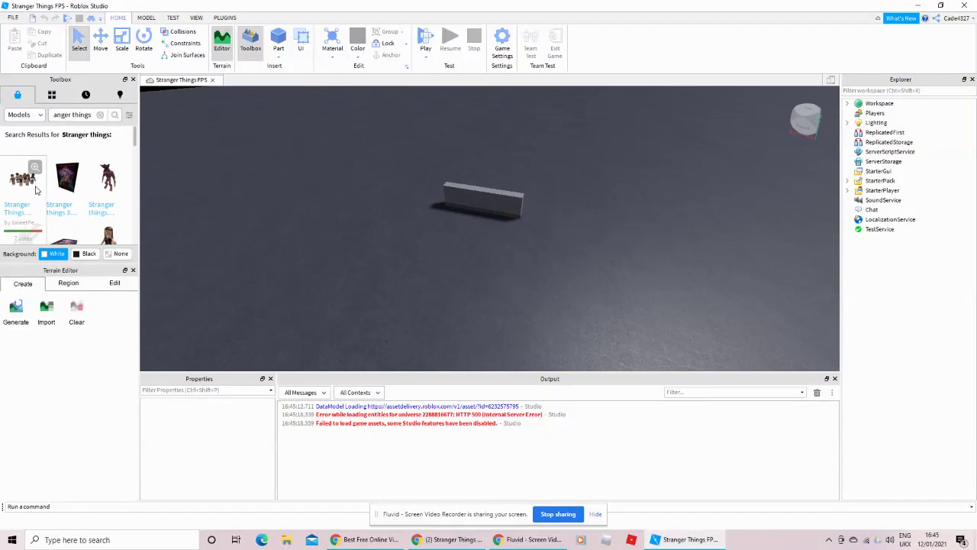
Insert the Stranger Things Group model, look it over up close, and delete it from the scene.
{"action": "left_click", "coordinate": [35, 191]}
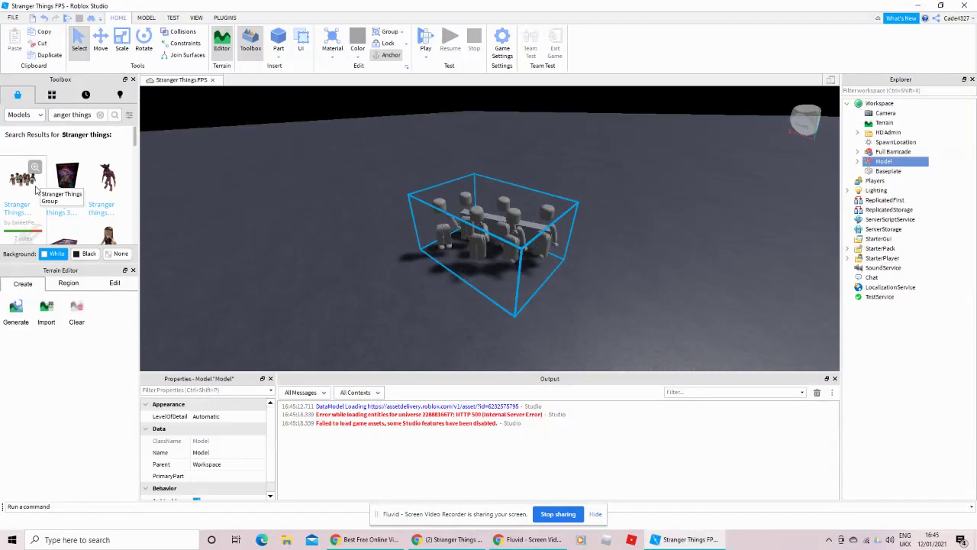
{"action": "right_click_drag", "start_coordinate": [561, 274], "coordinate": [555, 285]}
{"action": "scroll", "coordinate": [555, 286], "scroll_direction": "up", "scroll_amount": 5}
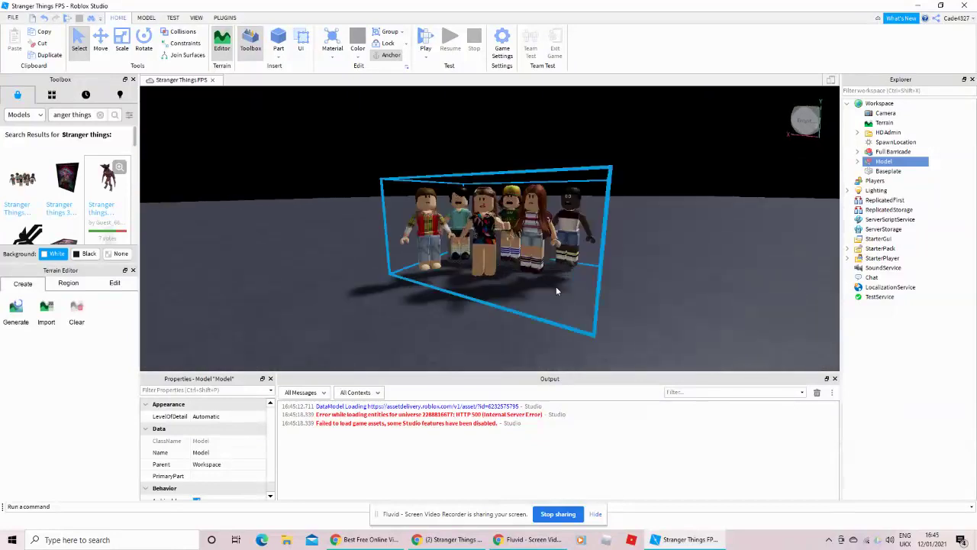
{"action": "scroll", "coordinate": [556, 286], "scroll_direction": "down", "scroll_amount": 4}
{"action": "scroll", "coordinate": [555, 286], "scroll_direction": "down", "scroll_amount": 5}
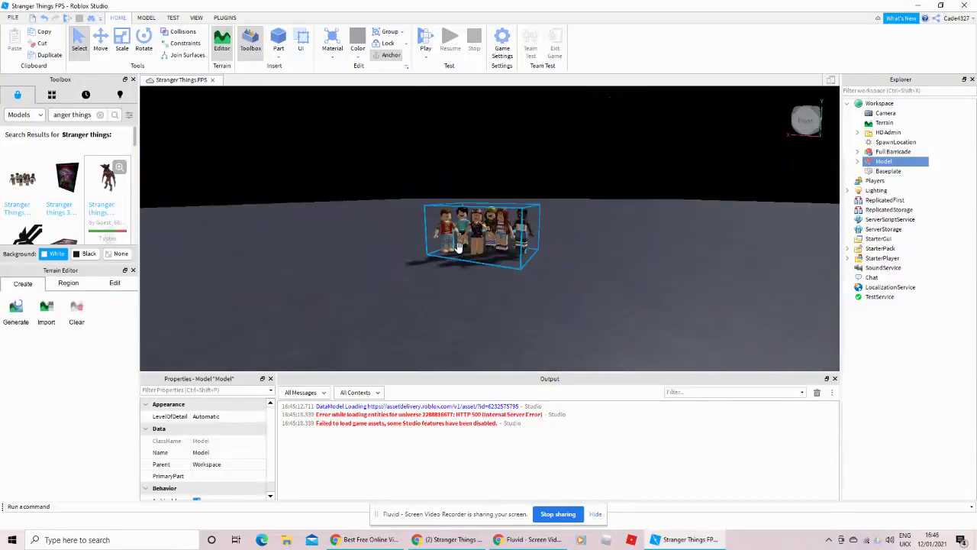
{"action": "right_click", "coordinate": [460, 245]}
{"action": "left_click", "coordinate": [508, 280]}
Insert the Demogorgon model from the Stranger things search results near the barricade.
{"action": "right_click_drag", "start_coordinate": [552, 220], "coordinate": [580, 224]}
{"action": "scroll", "coordinate": [554, 225], "scroll_direction": "down", "scroll_amount": 2}
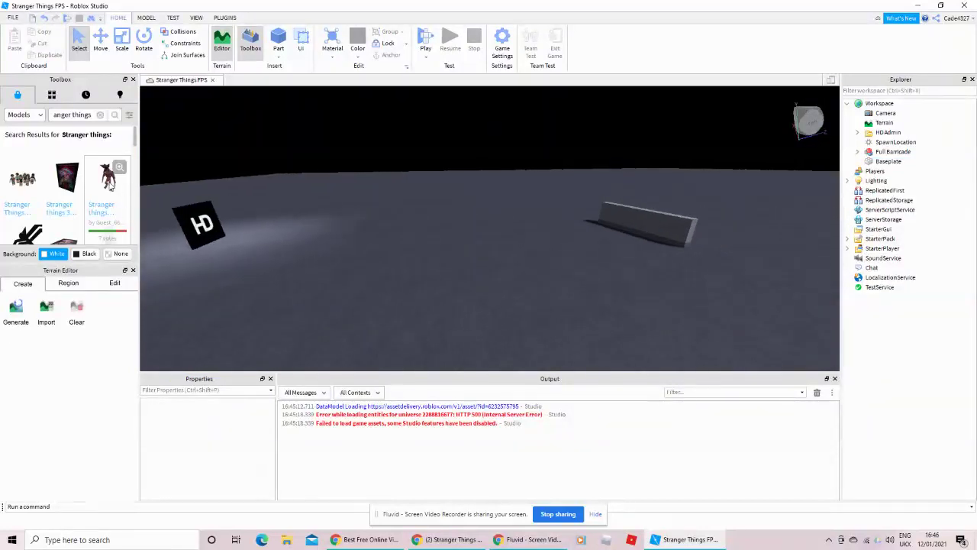
{"action": "left_click", "coordinate": [100, 185]}
{"action": "key", "text": "d"}
{"action": "right_click_drag", "start_coordinate": [469, 247], "coordinate": [478, 251]}
{"action": "scroll", "coordinate": [474, 251], "scroll_direction": "up", "scroll_amount": 2}
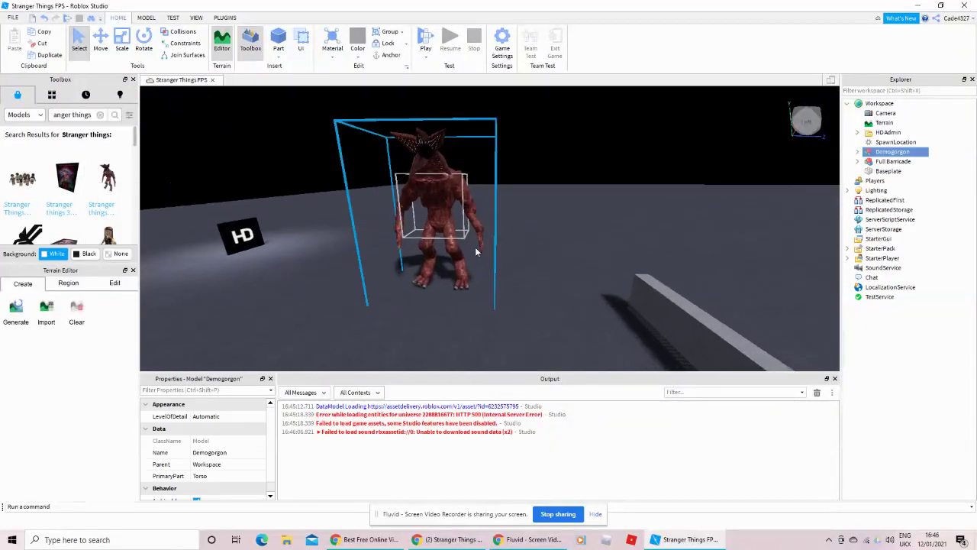
Rotate the Demogorgon about its vertical axis and activate the Move tool.
{"action": "scroll", "coordinate": [473, 203], "scroll_direction": "down", "scroll_amount": 4}
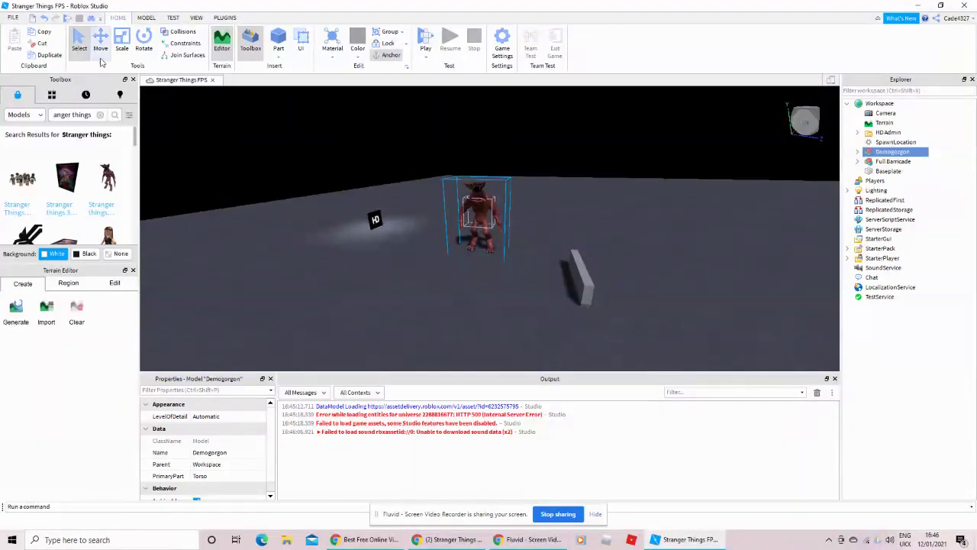
{"action": "left_click", "coordinate": [122, 42]}
{"action": "left_click", "coordinate": [144, 42]}
{"action": "left_click_drag", "start_coordinate": [492, 231], "coordinate": [525, 227]}
{"action": "left_click", "coordinate": [100, 42]}
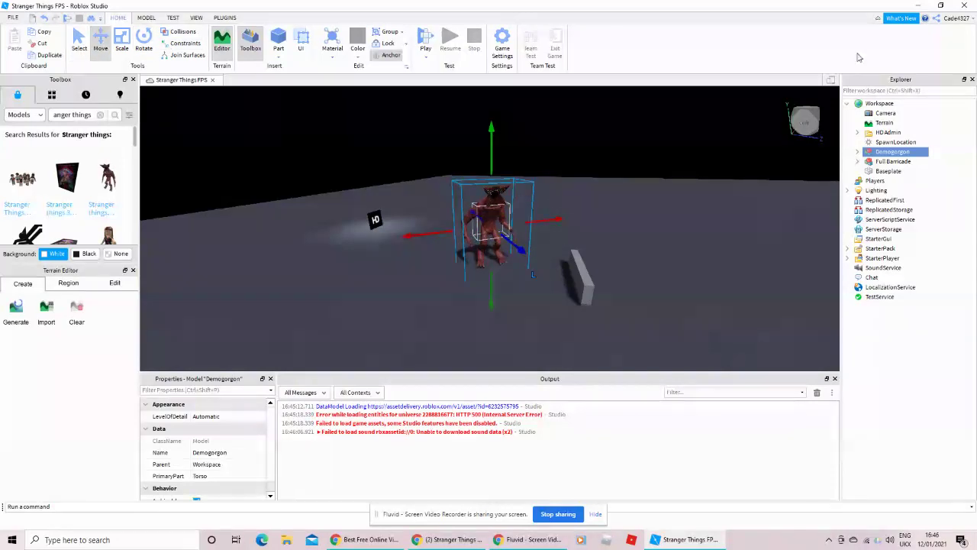
Check the friend's replies in the Roblox website chat, then return to Roblox Studio and view the barricade area.
{"action": "key", "text": "alt+Tab"}
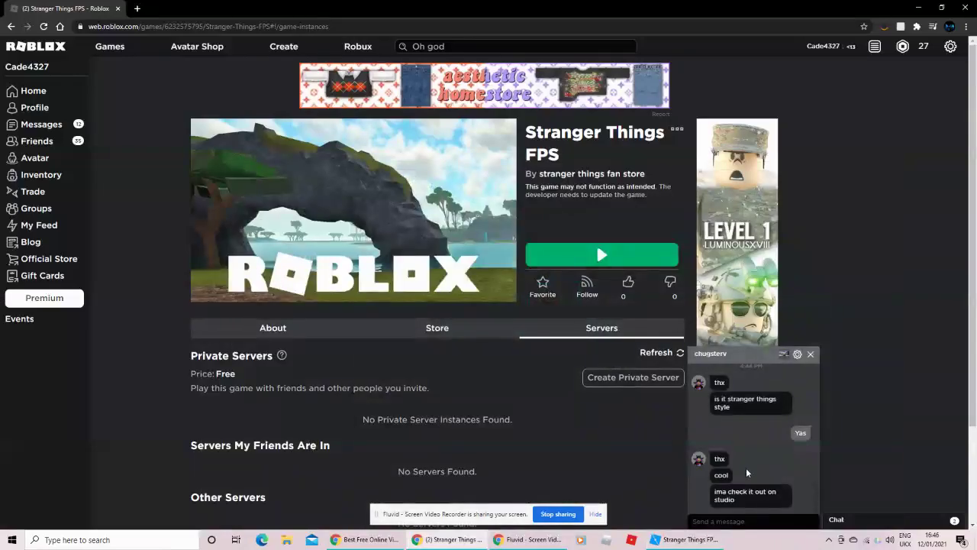
{"action": "left_click", "coordinate": [687, 539]}
{"action": "key", "text": "w"}
{"action": "right_click_drag", "start_coordinate": [632, 250], "coordinate": [572, 256]}
{"action": "key", "text": "s"}
{"action": "key", "text": "w"}
{"action": "key", "text": "s"}
{"action": "key", "text": "w"}
{"action": "key", "text": "a"}
Browse the Stranger things model results for more assets and clear the search.
{"action": "scroll", "coordinate": [114, 131], "scroll_direction": "down", "scroll_amount": 1}
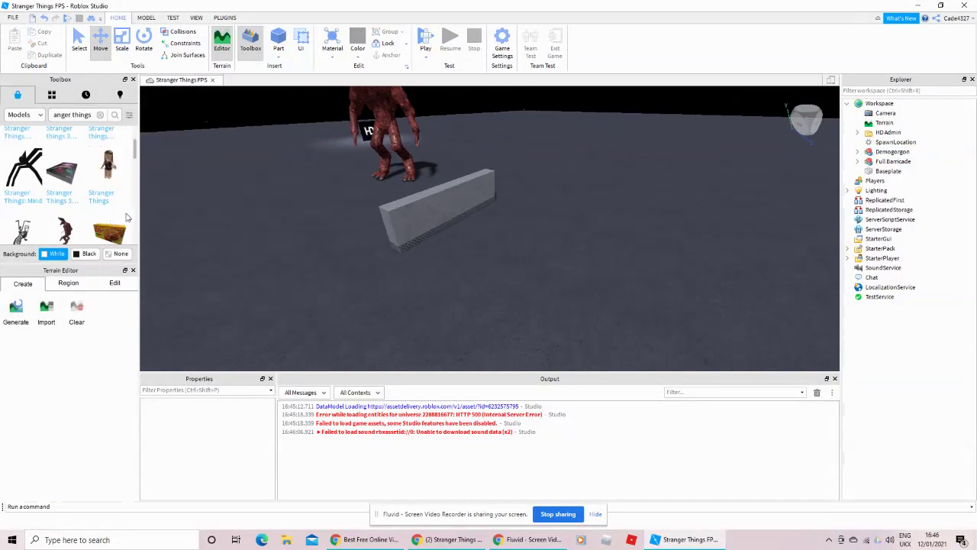
{"action": "scroll", "coordinate": [97, 202], "scroll_direction": "down", "scroll_amount": 2}
{"action": "scroll", "coordinate": [95, 201], "scroll_direction": "down", "scroll_amount": 4}
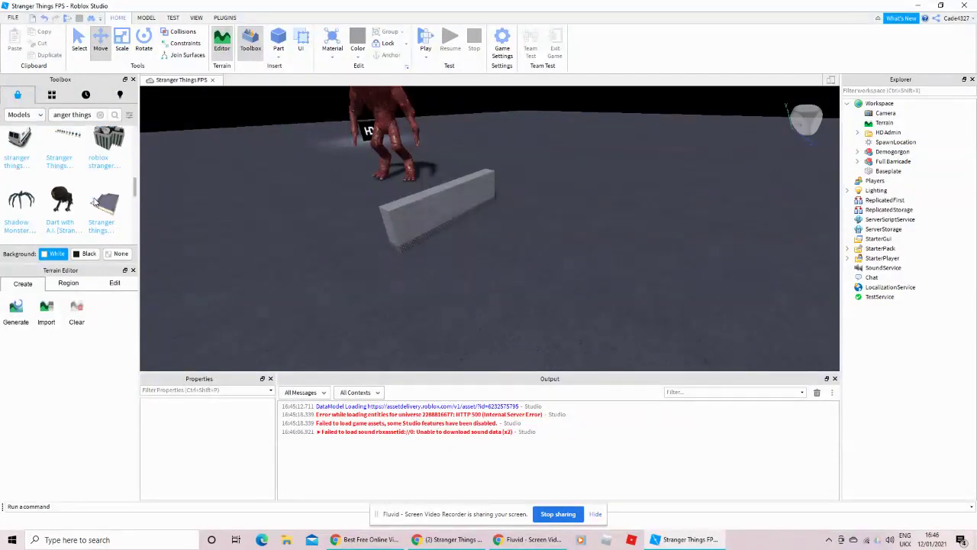
{"action": "scroll", "coordinate": [95, 201], "scroll_direction": "down", "scroll_amount": 1}
{"action": "scroll", "coordinate": [95, 202], "scroll_direction": "down", "scroll_amount": 3}
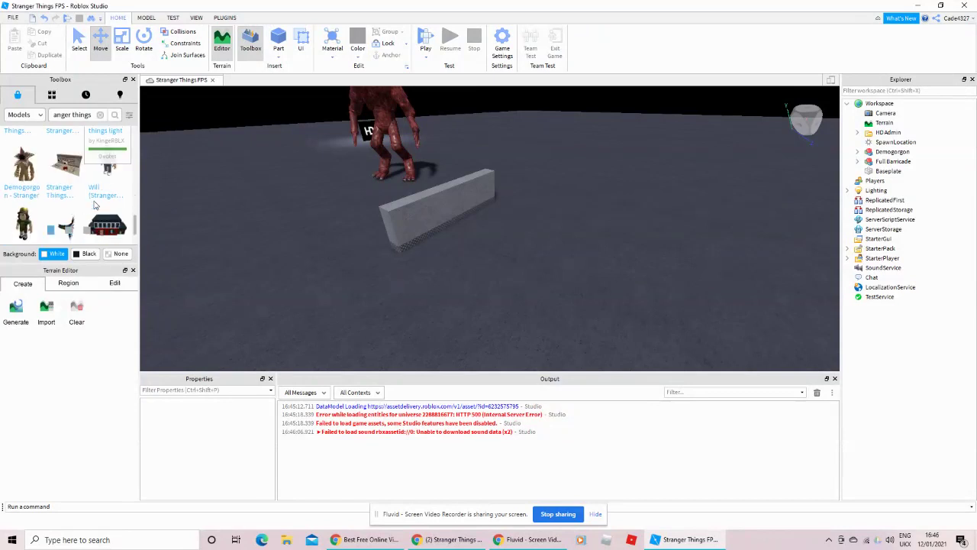
{"action": "scroll", "coordinate": [95, 205], "scroll_direction": "down", "scroll_amount": 1}
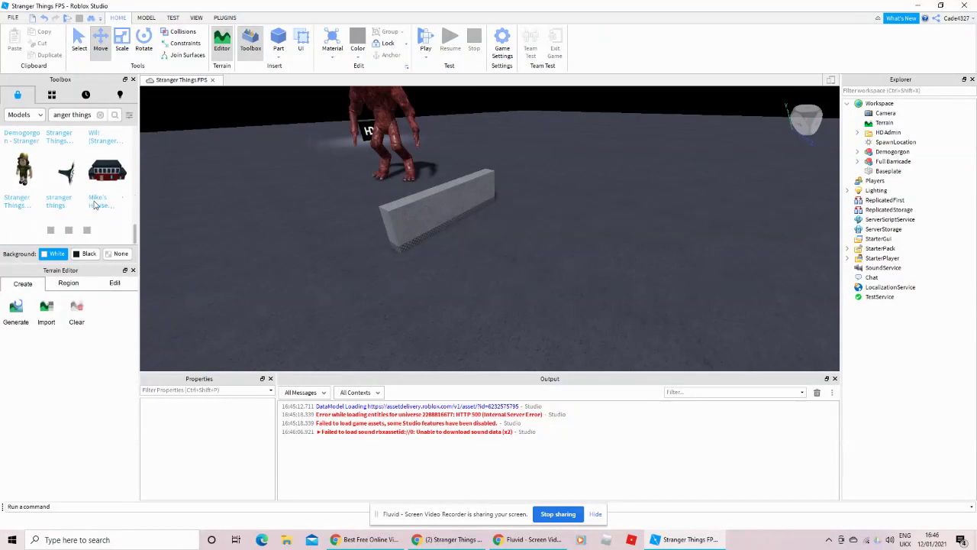
{"action": "scroll", "coordinate": [95, 205], "scroll_direction": "down", "scroll_amount": 1}
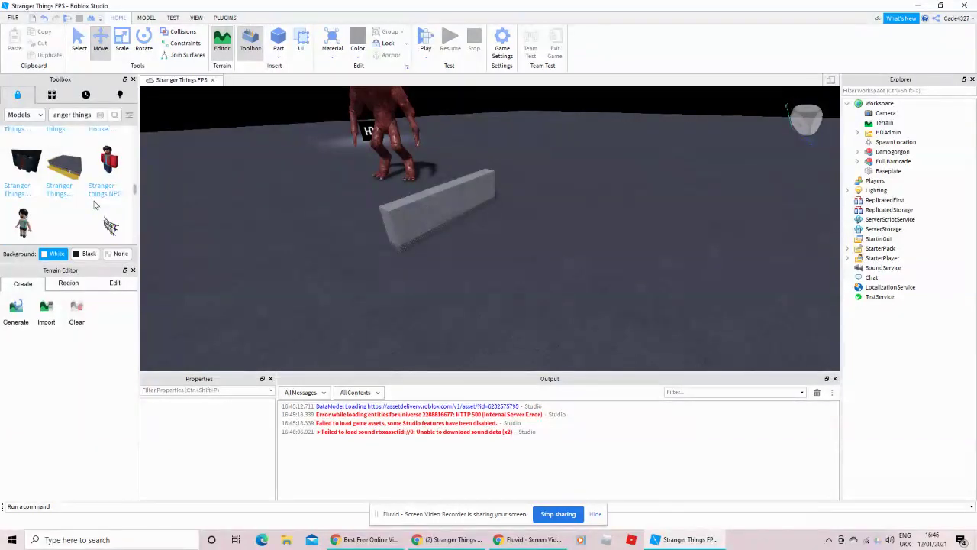
{"action": "scroll", "coordinate": [95, 205], "scroll_direction": "down", "scroll_amount": 5}
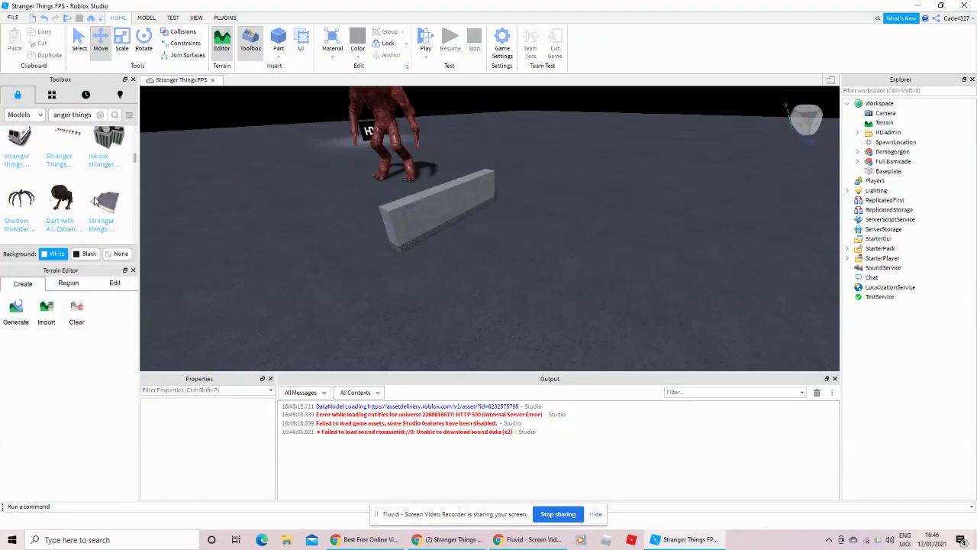
{"action": "scroll", "coordinate": [94, 191], "scroll_direction": "up", "scroll_amount": 3}
{"action": "left_click", "coordinate": [100, 115]}
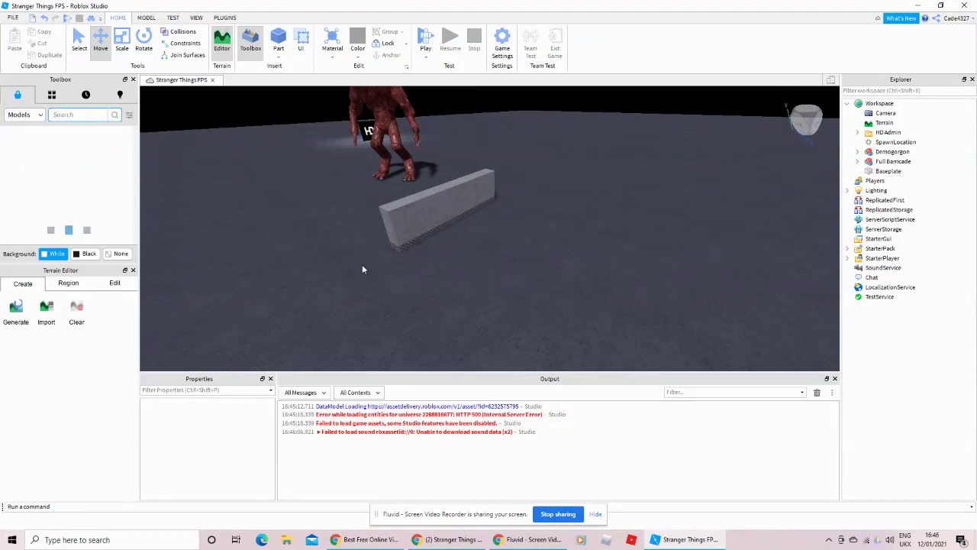
Look over the empty baseplate area and browse the Toolbox's default models.
{"action": "right_click_drag", "start_coordinate": [362, 264], "coordinate": [363, 264]}
{"action": "right_click_drag", "start_coordinate": [587, 217], "coordinate": [587, 217]}
{"action": "scroll", "coordinate": [588, 217], "scroll_direction": "down", "scroll_amount": 4}
{"action": "key", "text": "w"}
{"action": "key", "text": "a"}
{"action": "key", "text": "s"}
{"action": "key", "text": "d"}
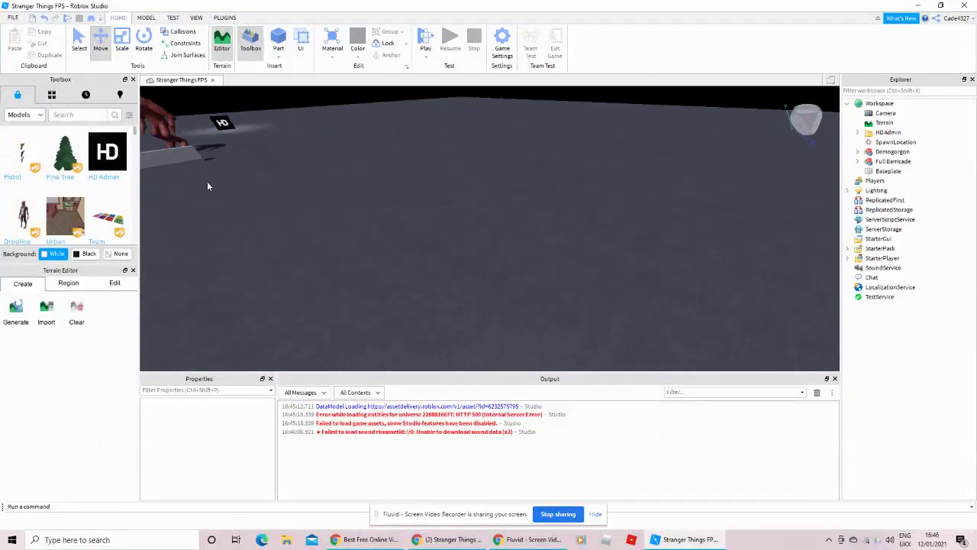
{"action": "scroll", "coordinate": [82, 216], "scroll_direction": "down", "scroll_amount": 6}
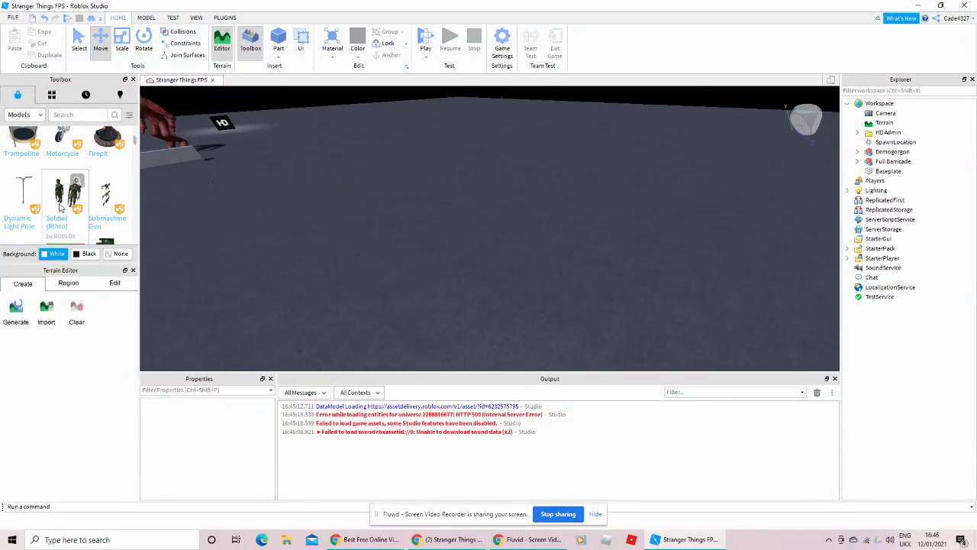
{"action": "scroll", "coordinate": [105, 205], "scroll_direction": "up", "scroll_amount": 6}
{"action": "scroll", "coordinate": [487, 194], "scroll_direction": "down", "scroll_amount": 4}
{"action": "scroll", "coordinate": [487, 195], "scroll_direction": "up", "scroll_amount": 2}
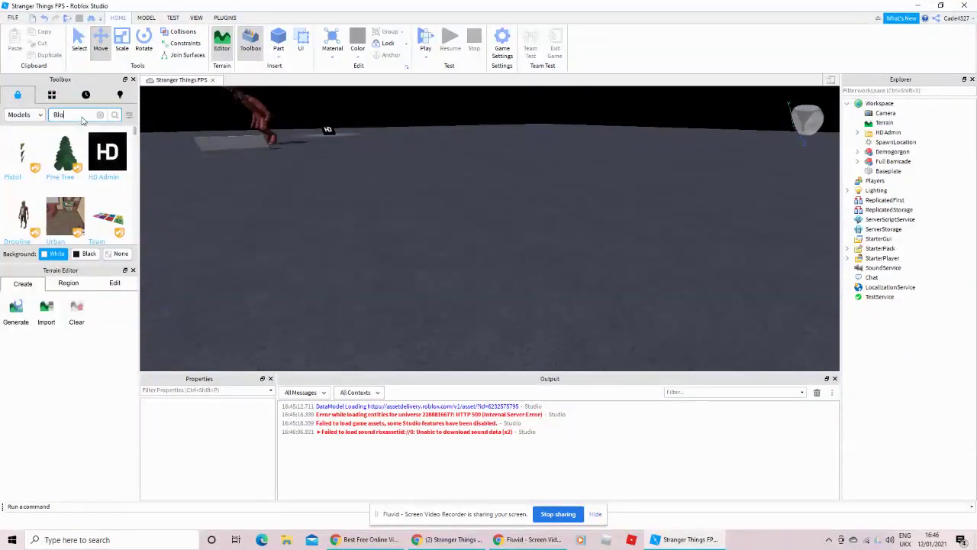
Search the Toolbox models for "Blood" and insert the "FREE! - Blood" splatter on the baseplate.
{"action": "key", "text": "Return"}
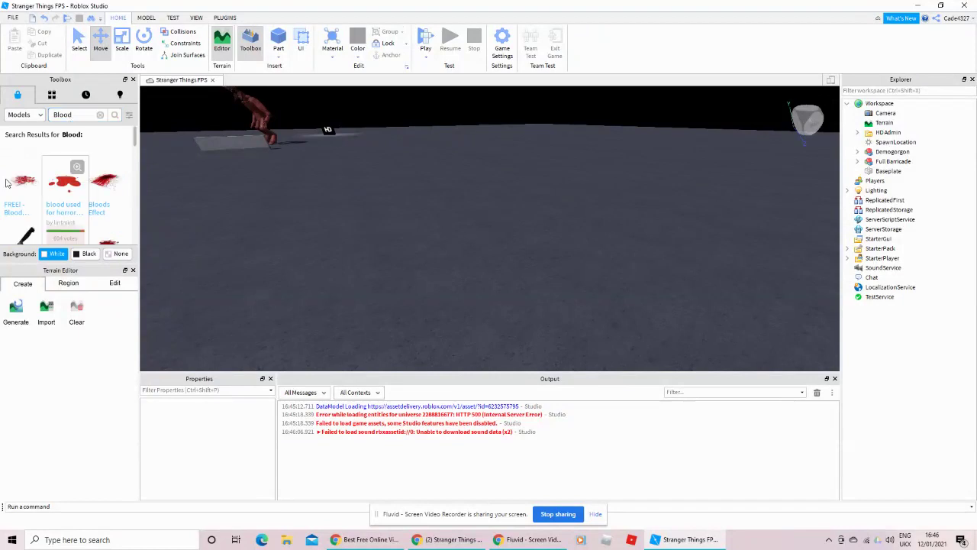
{"action": "left_click", "coordinate": [33, 183]}
{"action": "right_click_drag", "start_coordinate": [397, 222], "coordinate": [434, 244]}
{"action": "scroll", "coordinate": [436, 241], "scroll_direction": "up", "scroll_amount": 5}
{"action": "scroll", "coordinate": [435, 239], "scroll_direction": "down", "scroll_amount": 8}
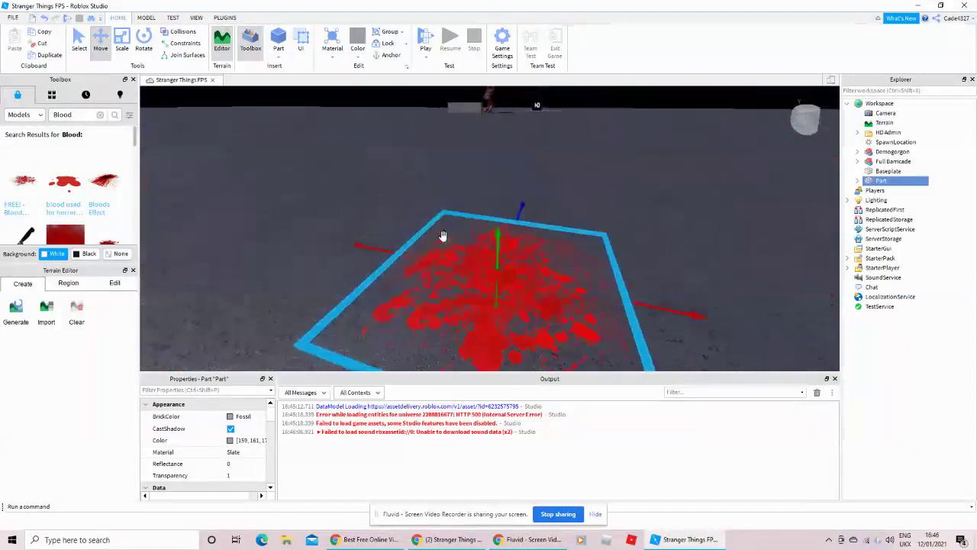
{"action": "right_click_drag", "start_coordinate": [500, 225], "coordinate": [499, 225]}
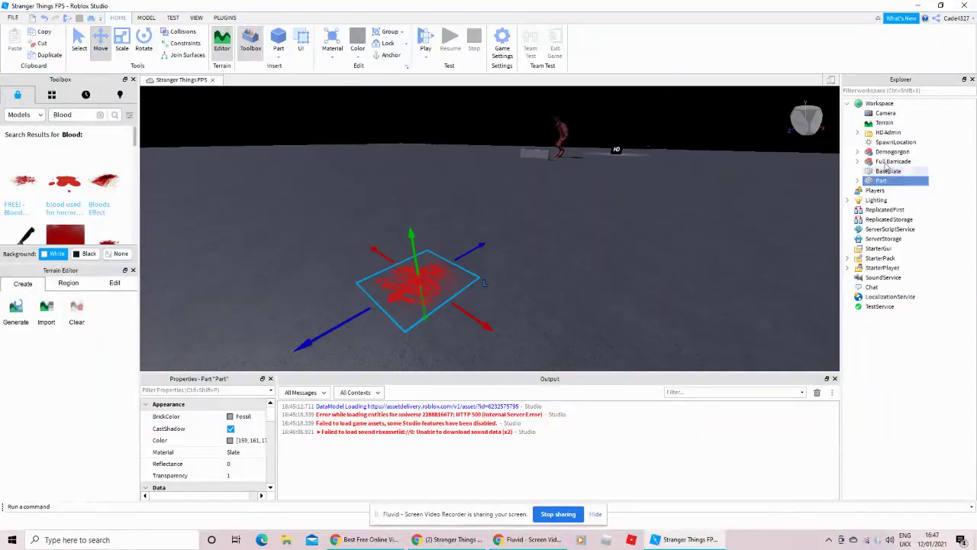
Inspect the decals inside the inserted blood part and collapse its contents again.
{"action": "left_click", "coordinate": [858, 180]}
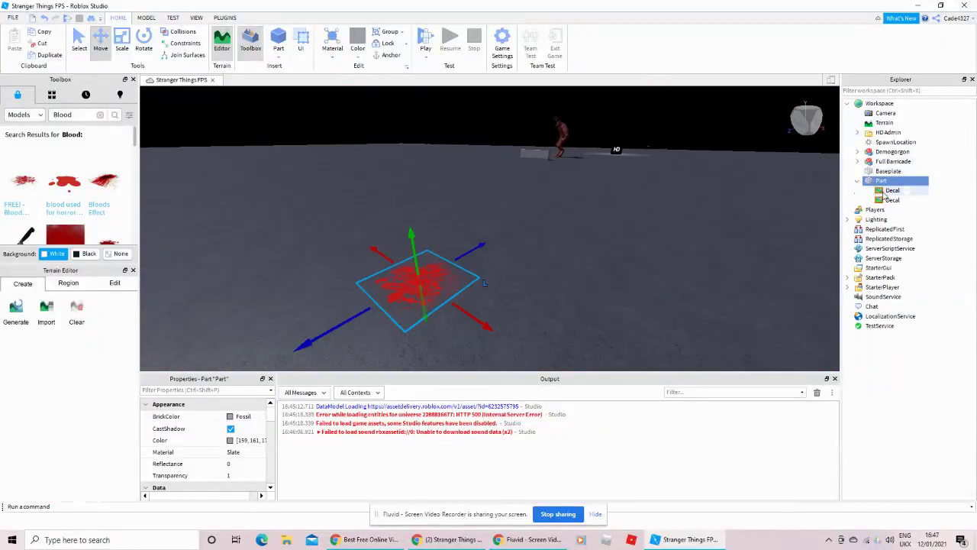
{"action": "left_click", "coordinate": [859, 181]}
{"action": "right_click_drag", "start_coordinate": [756, 209], "coordinate": [757, 209]}
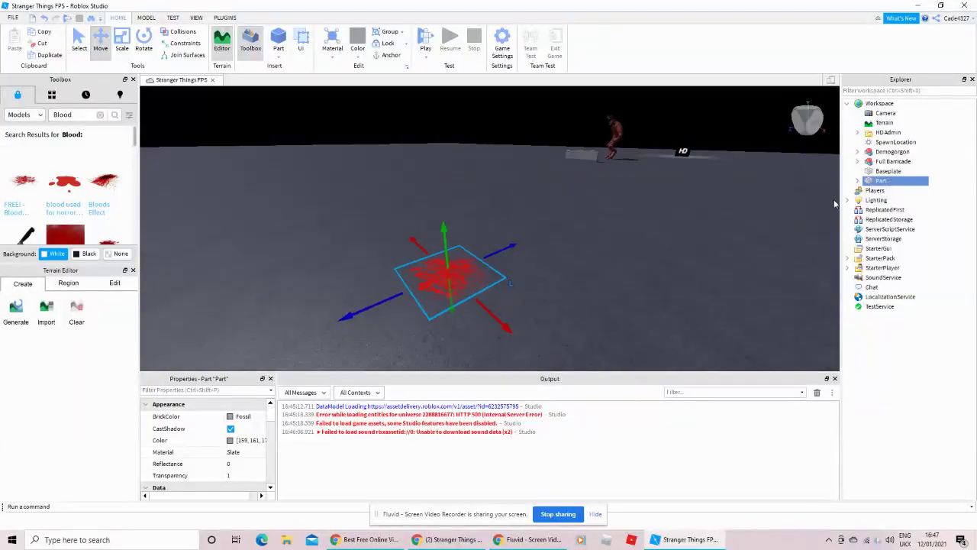
Rename the inserted blood splatter part as Blood.
{"action": "right_click", "coordinate": [884, 180]}
{"action": "left_click", "coordinate": [883, 241]}
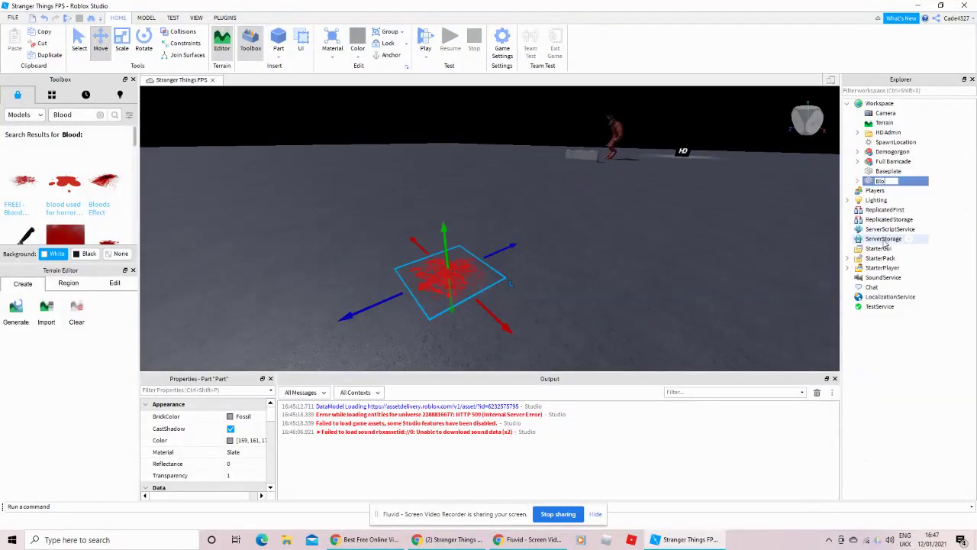
{"action": "key", "text": "f"}
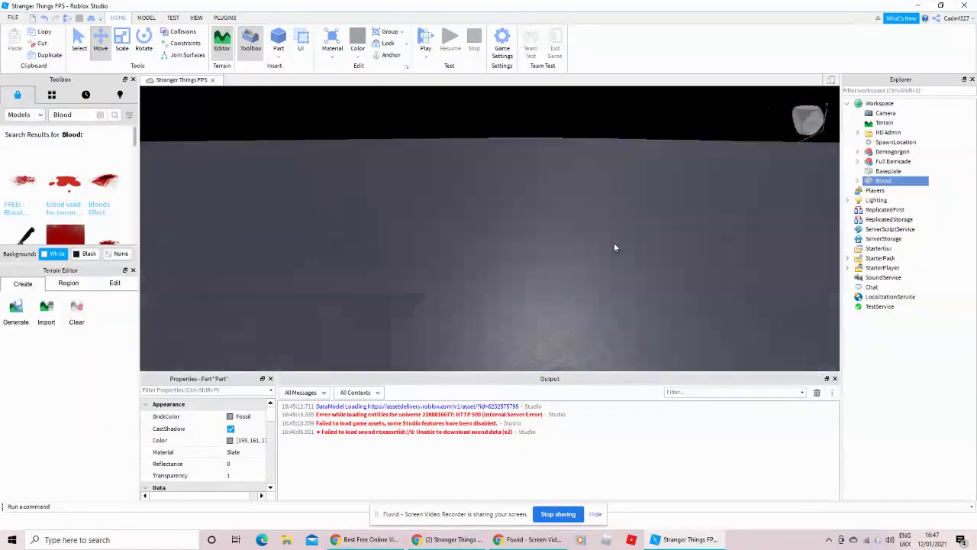
Move the Blood part across the baseplate to the ground between the Demogorgon and the barricade.
{"action": "key", "text": "d"}
{"action": "left_click_drag", "start_coordinate": [488, 248], "coordinate": [497, 233]}
{"action": "key", "text": "w"}
{"action": "key", "text": "w"}
{"action": "right_click_drag", "start_coordinate": [497, 232], "coordinate": [497, 196]}
{"action": "scroll", "coordinate": [498, 196], "scroll_direction": "down", "scroll_amount": 3}
{"action": "left_click_drag", "start_coordinate": [498, 196], "coordinate": [468, 247]}
{"action": "scroll", "coordinate": [414, 251], "scroll_direction": "down", "scroll_amount": 1}
{"action": "key", "text": "f"}
{"action": "left_click", "coordinate": [469, 247]}
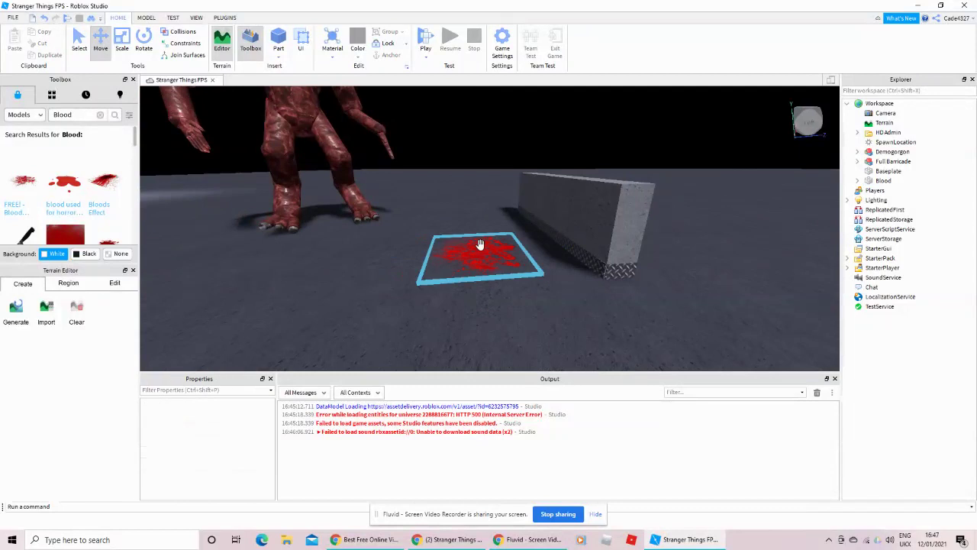
{"action": "scroll", "coordinate": [479, 245], "scroll_direction": "down", "scroll_amount": 1}
{"action": "left_click", "coordinate": [477, 254]}
{"action": "left_click", "coordinate": [451, 211]}
{"action": "scroll", "coordinate": [488, 235], "scroll_direction": "down", "scroll_amount": 2}
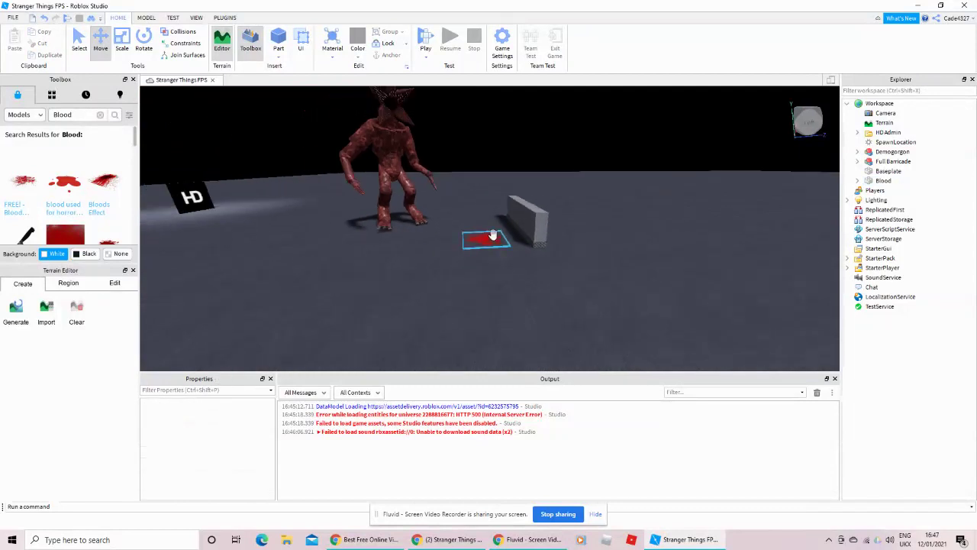
Search the Toolbox models for "NCP" and insert the "NCP NOOB" character beside the barricade.
{"action": "left_click", "coordinate": [100, 114]}
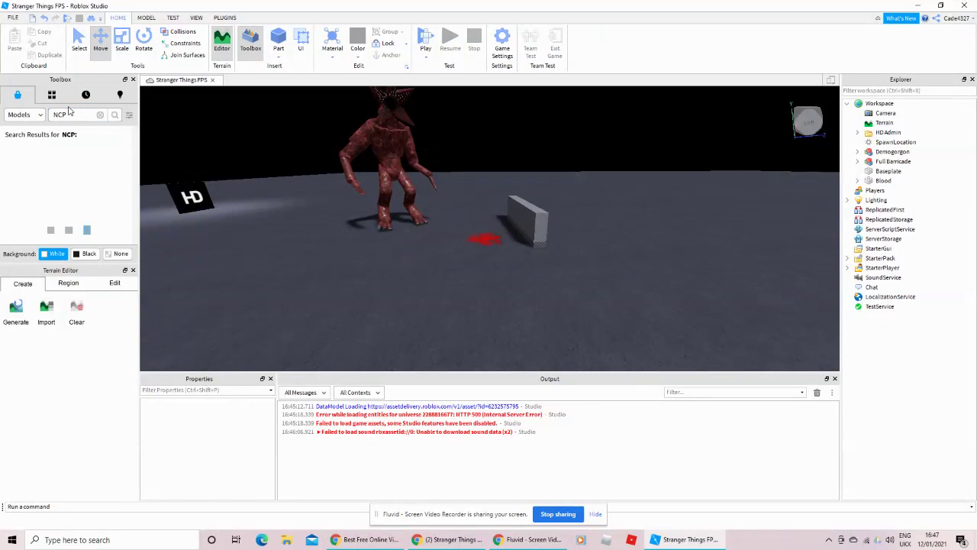
{"action": "left_click", "coordinate": [21, 190]}
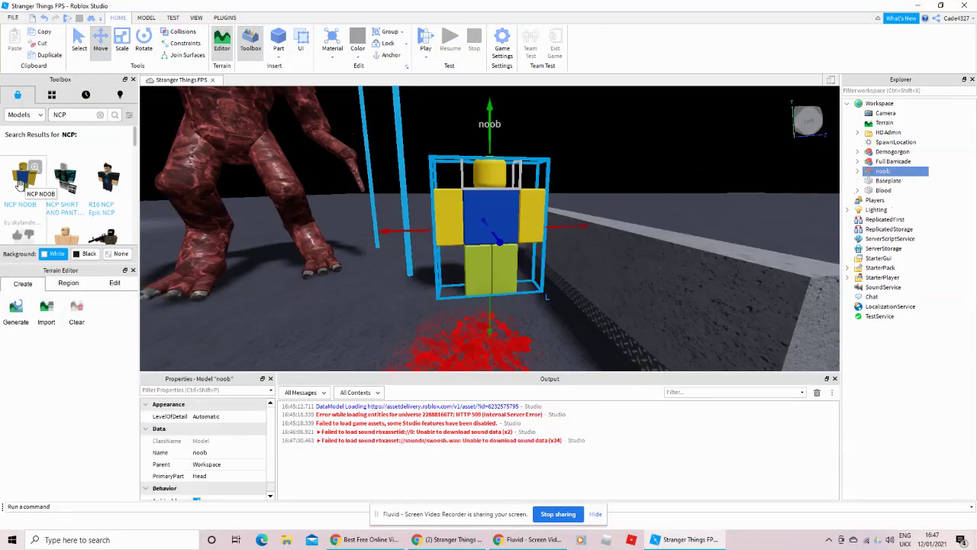
{"action": "right_click_drag", "start_coordinate": [206, 228], "coordinate": [274, 232]}
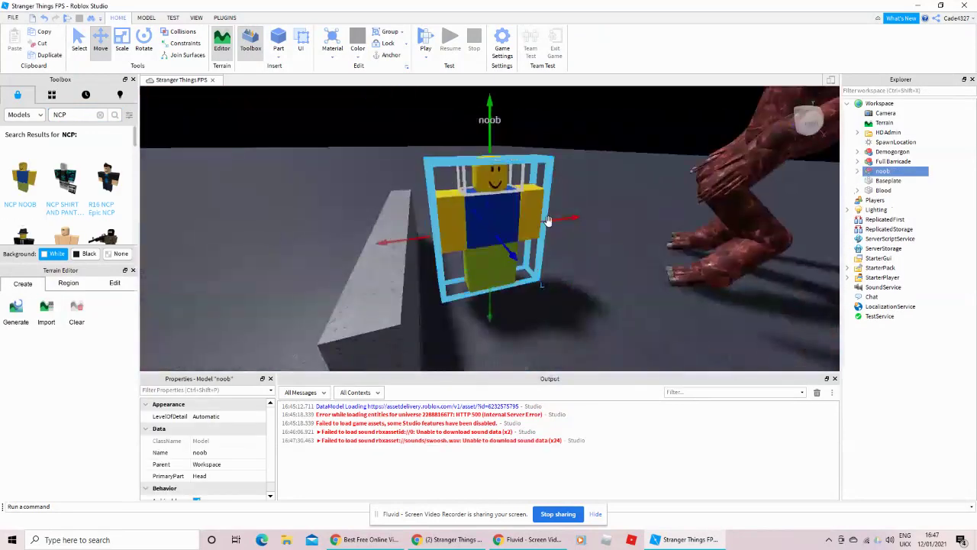
Rename the inserted noob model as "NCP Head".
{"action": "right_click", "coordinate": [884, 174]}
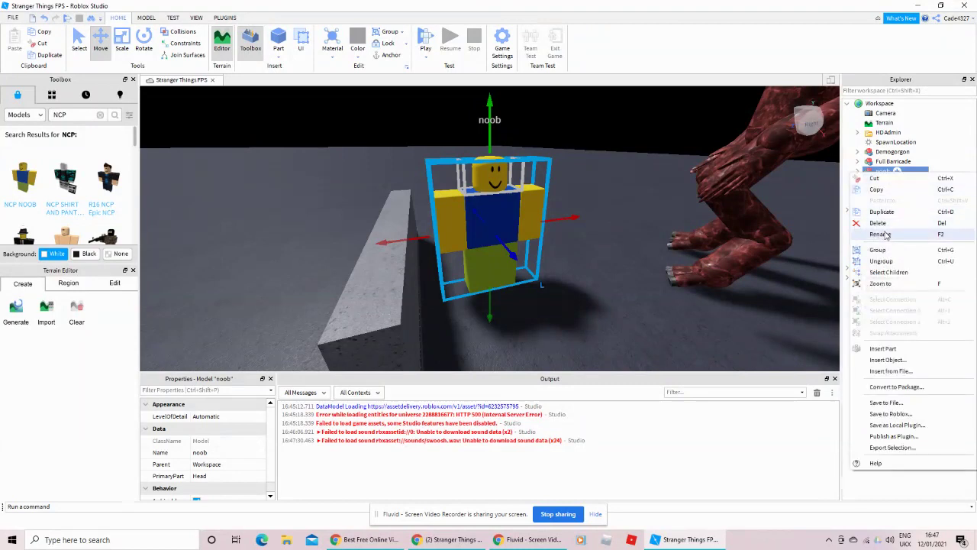
{"action": "left_click", "coordinate": [885, 232]}
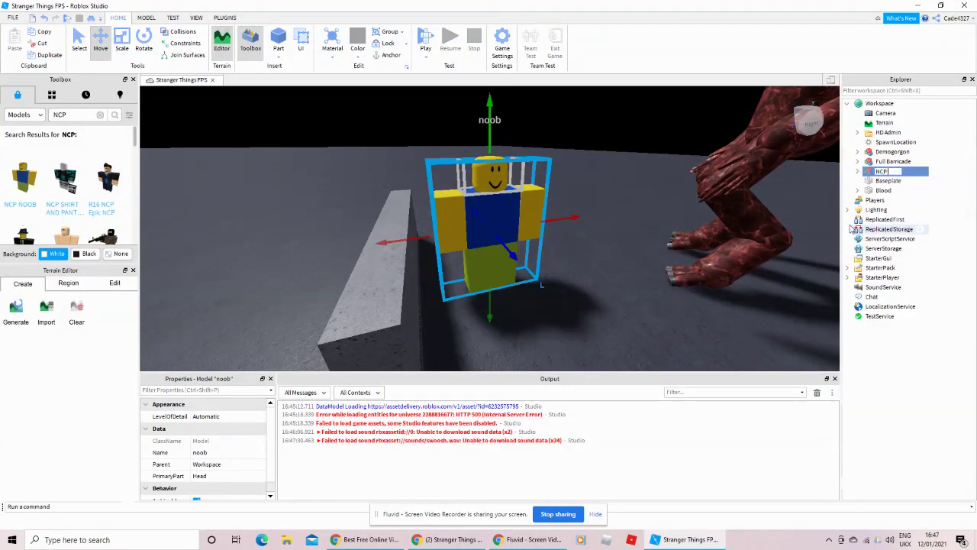
{"action": "type", "text": "NCP Head"}
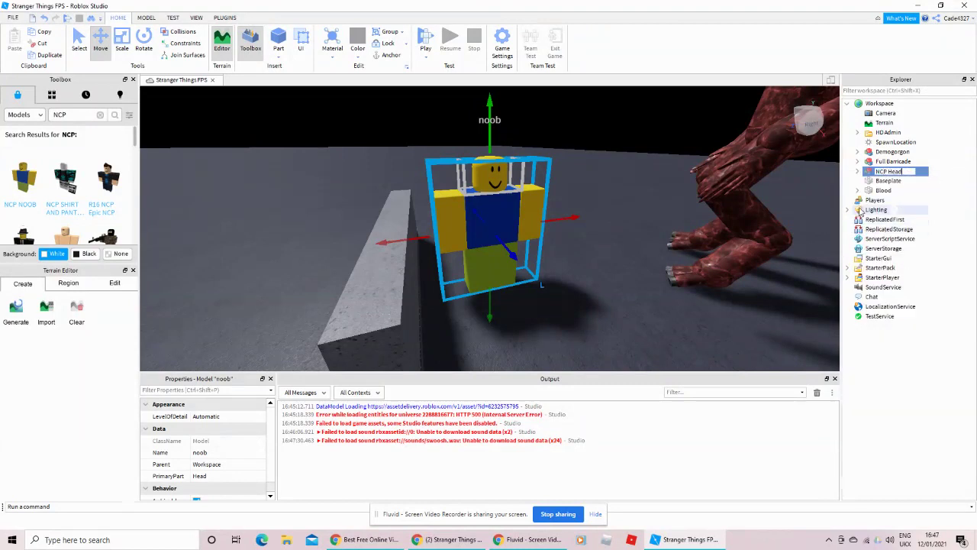
Expand the NCP Head model and delete its Left Arm, Left Leg and Right Arm parts.
{"action": "left_click", "coordinate": [858, 172]}
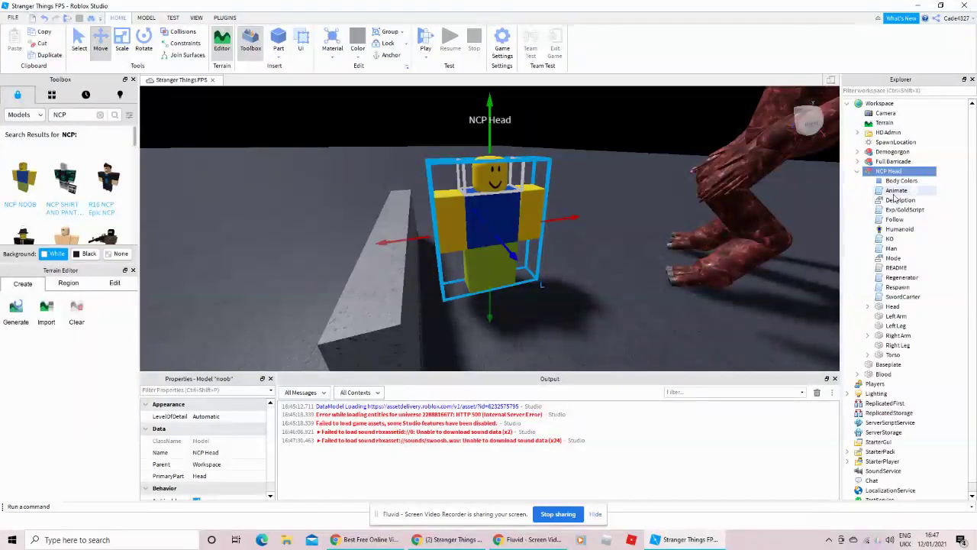
{"action": "left_click", "coordinate": [893, 316]}
{"action": "right_click", "coordinate": [893, 316]}
{"action": "left_click", "coordinate": [887, 69]}
{"action": "right_click", "coordinate": [894, 316]}
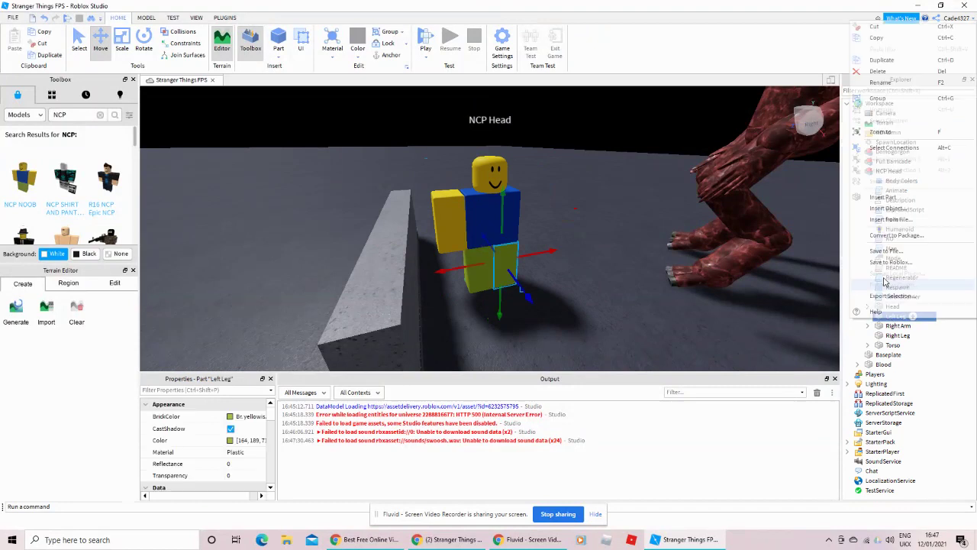
{"action": "left_click", "coordinate": [879, 72]}
{"action": "right_click", "coordinate": [893, 316]}
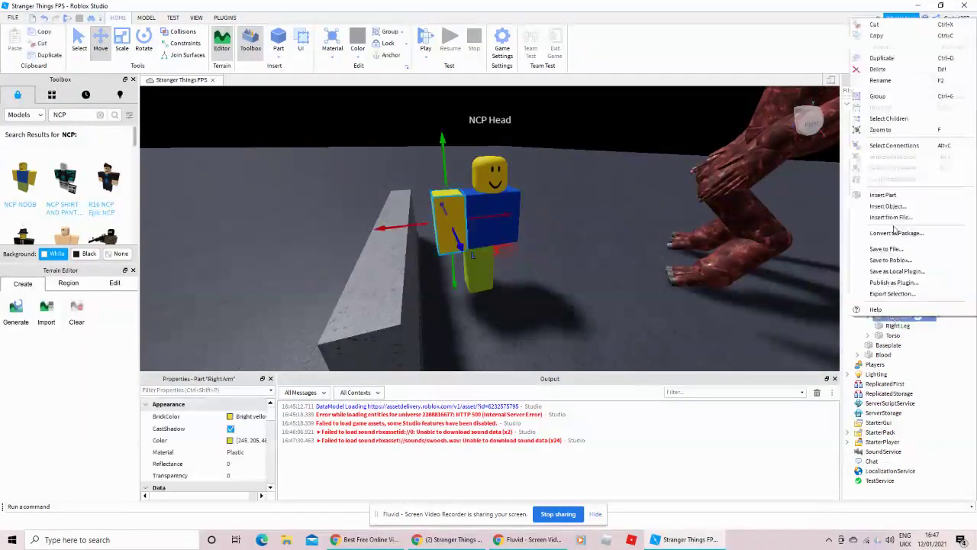
{"action": "left_click", "coordinate": [879, 70]}
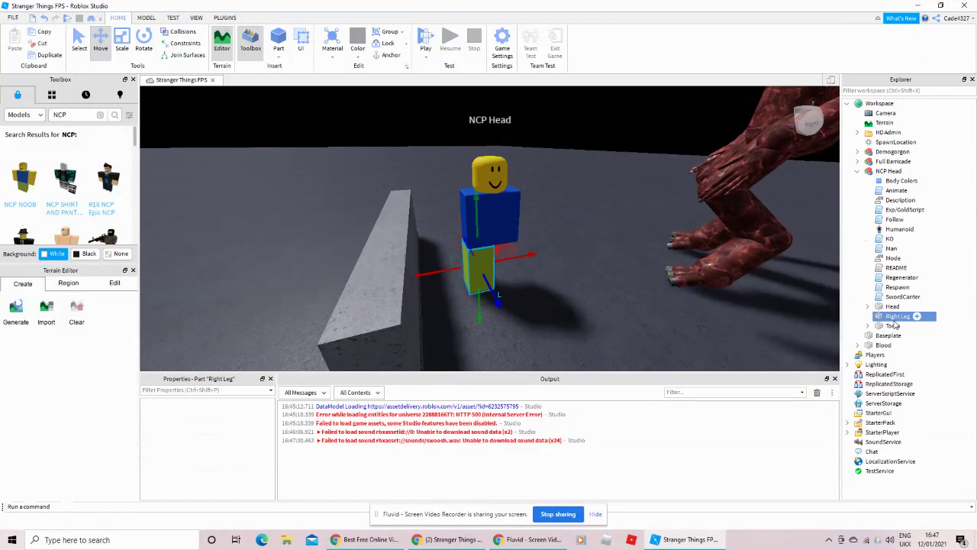
Delete the Right Leg and Torso parts from the NCP Head model.
{"action": "left_click", "coordinate": [896, 316]}
{"action": "right_click", "coordinate": [896, 316]}
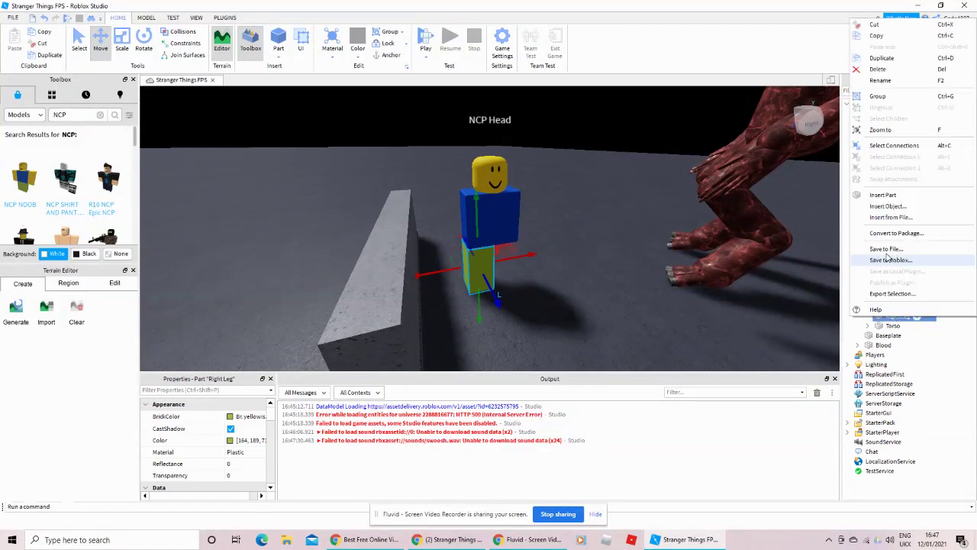
{"action": "left_click", "coordinate": [879, 72]}
{"action": "left_click", "coordinate": [893, 316]}
{"action": "right_click", "coordinate": [893, 316]}
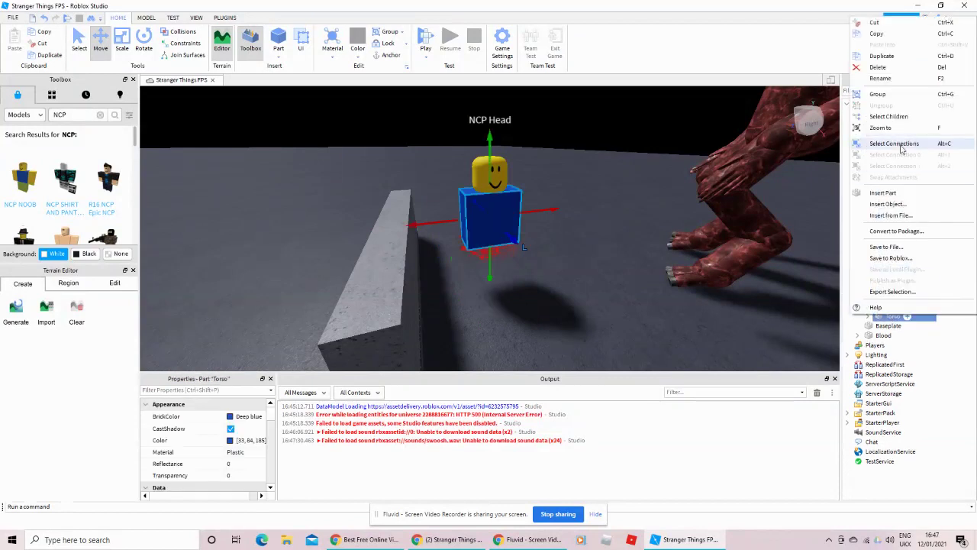
{"action": "left_click", "coordinate": [878, 67]}
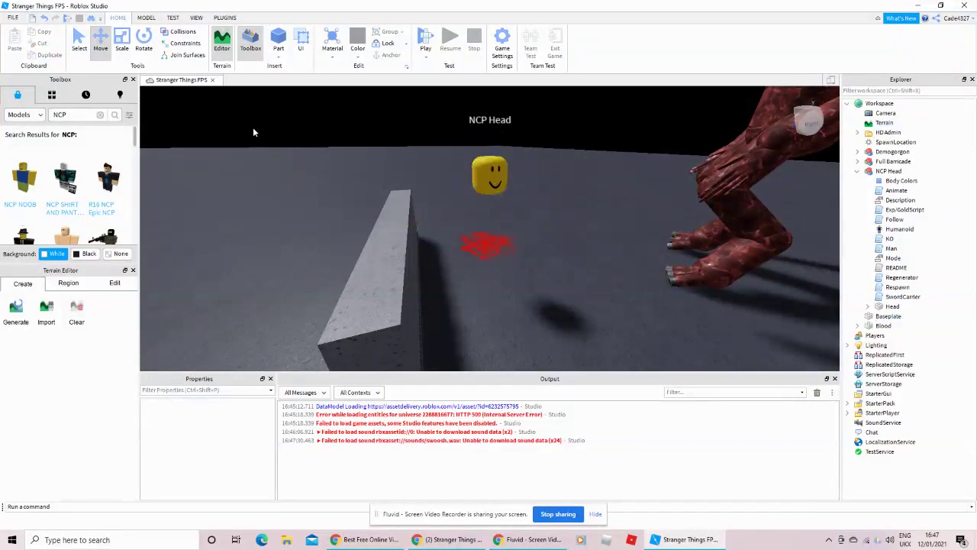
Duplicate the Exp/GoldScript inside NCP Head and look over the Head part's contents.
{"action": "right_click", "coordinate": [893, 210]}
{"action": "left_click", "coordinate": [892, 258]}
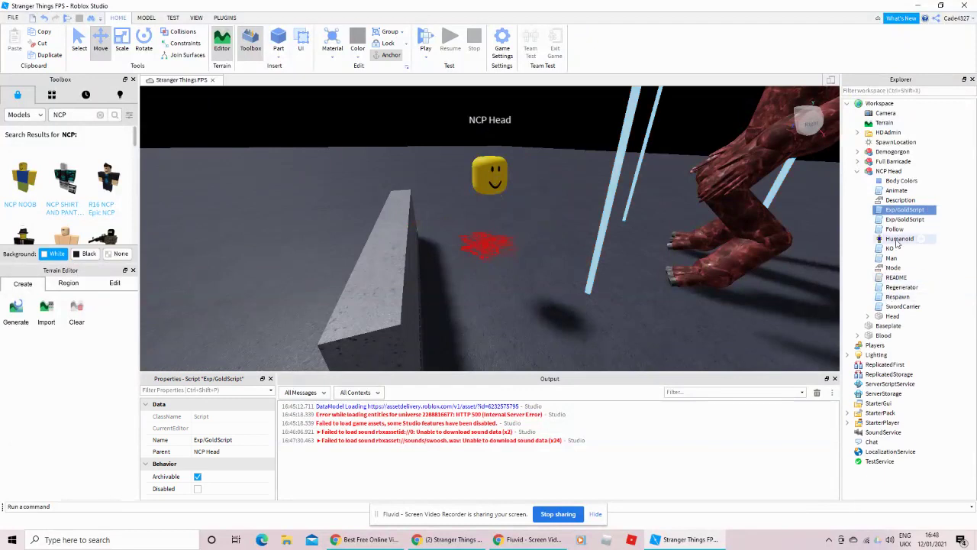
{"action": "left_click", "coordinate": [868, 316]}
{"action": "left_click", "coordinate": [868, 316]}
Delete the SwordCarrier, Respawn and Regenerator scripts from the NCP Head model.
{"action": "right_click", "coordinate": [895, 306]}
{"action": "left_click", "coordinate": [881, 72]}
{"action": "right_click", "coordinate": [890, 297]}
{"action": "left_click", "coordinate": [883, 71]}
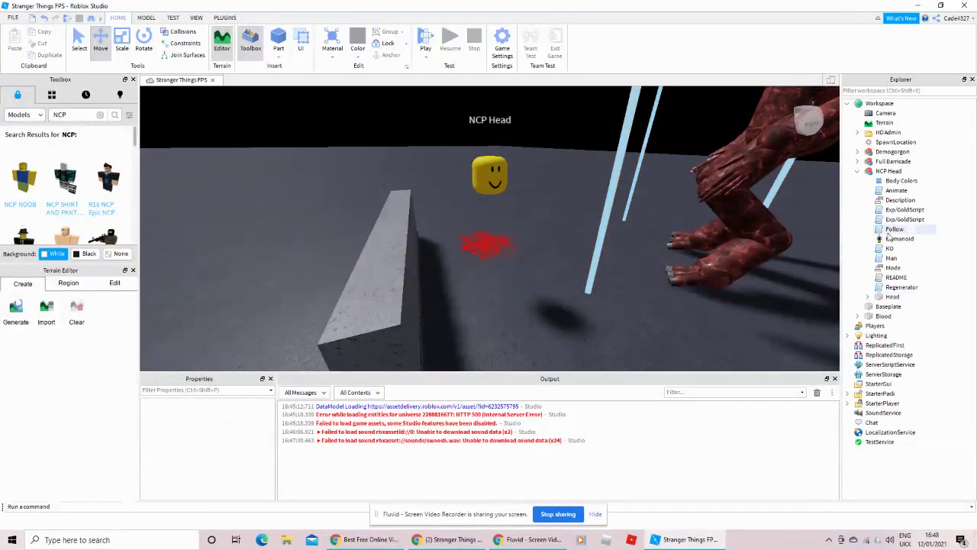
{"action": "right_click", "coordinate": [899, 287]}
{"action": "left_click", "coordinate": [883, 72]}
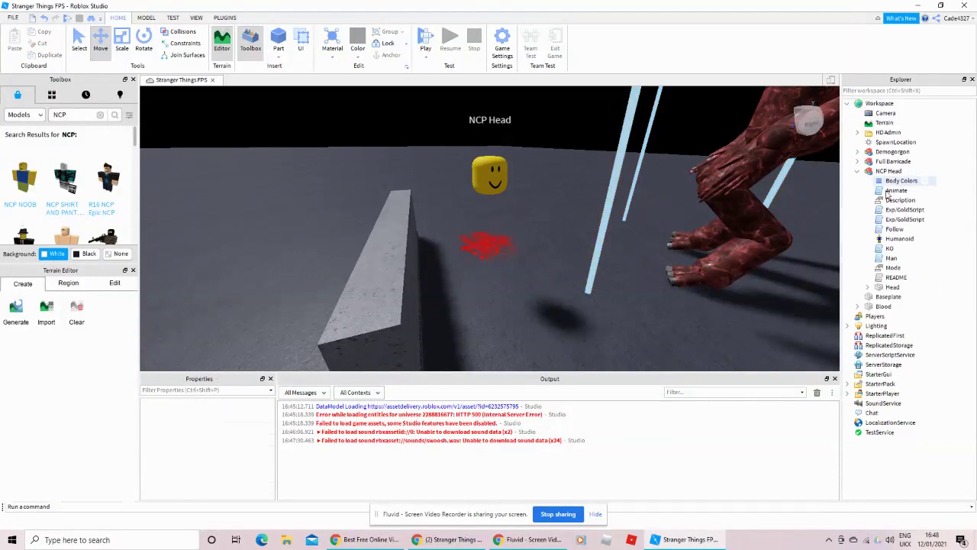
Look at the README script inside NCP Head, close it and delete it.
{"action": "double_click", "coordinate": [895, 278]}
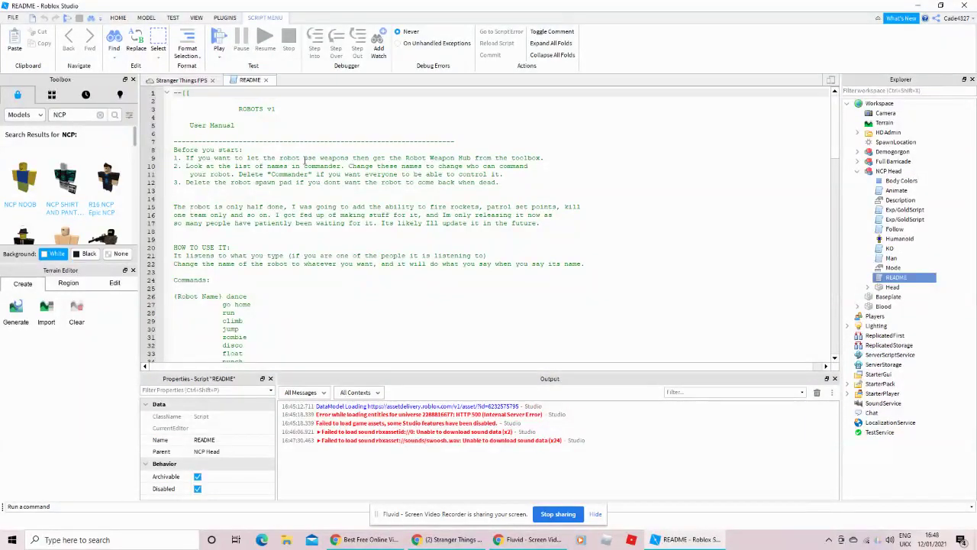
{"action": "left_click", "coordinate": [266, 80]}
{"action": "right_click", "coordinate": [896, 277]}
{"action": "left_click", "coordinate": [878, 67]}
Delete the Man script, the Mode value and the KO script from the NCP Head model.
{"action": "left_click", "coordinate": [886, 256]}
{"action": "right_click", "coordinate": [885, 255]}
{"action": "left_click", "coordinate": [878, 68]}
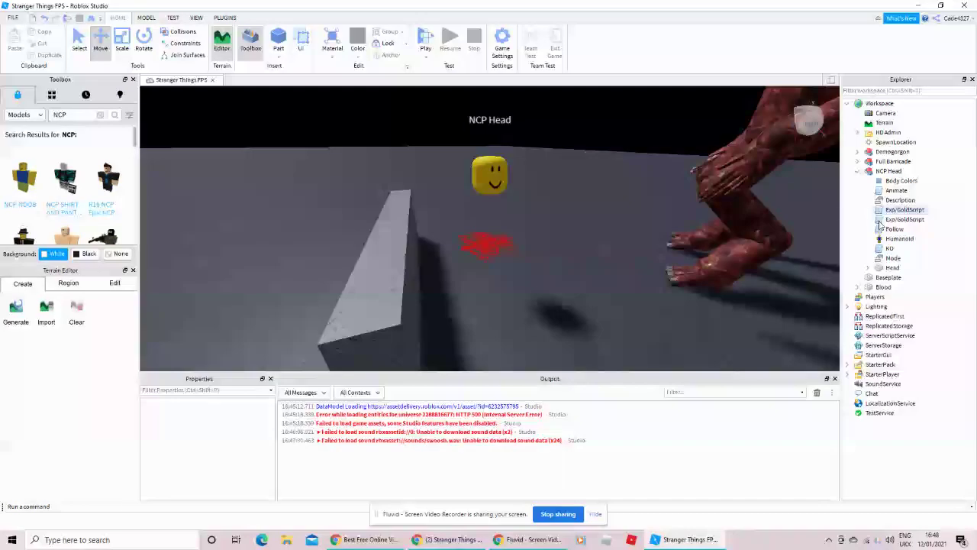
{"action": "left_click", "coordinate": [892, 258]}
{"action": "right_click", "coordinate": [892, 258]}
{"action": "left_click", "coordinate": [878, 68]}
{"action": "right_click", "coordinate": [885, 250]}
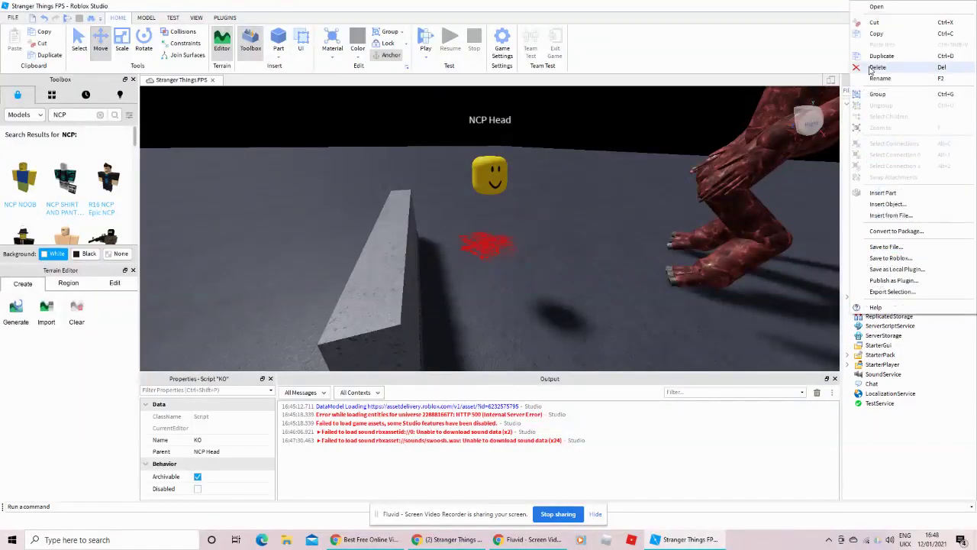
{"action": "left_click", "coordinate": [873, 67]}
Delete the Follow script and both Exp/GoldScript scripts from the NCP Head model.
{"action": "right_click", "coordinate": [892, 230]}
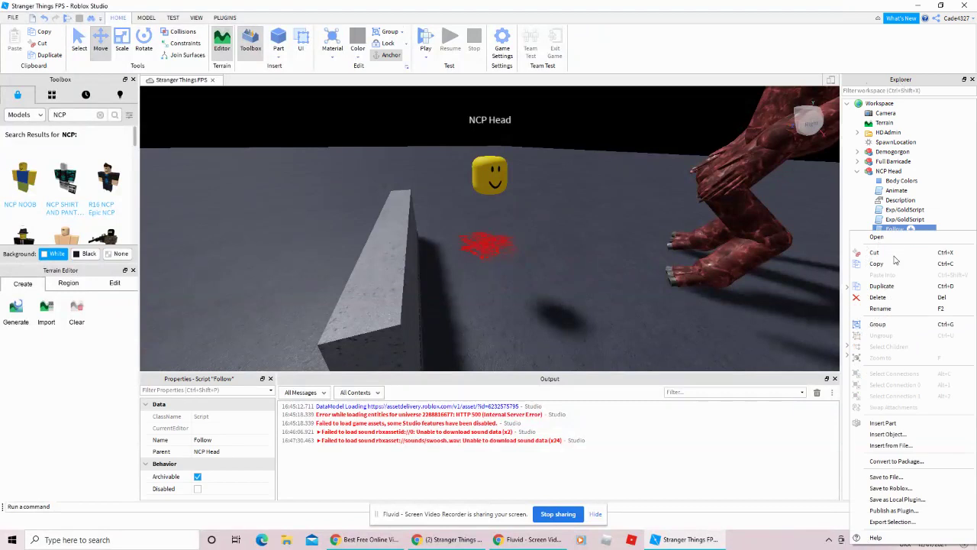
{"action": "left_click", "coordinate": [878, 297]}
{"action": "left_click", "coordinate": [896, 221]}
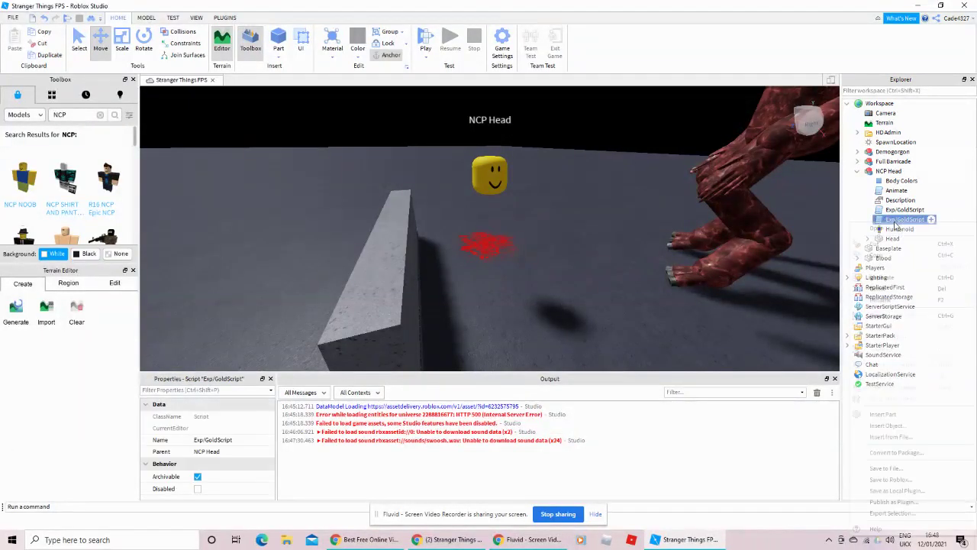
{"action": "left_click", "coordinate": [878, 288]}
{"action": "right_click", "coordinate": [899, 212]}
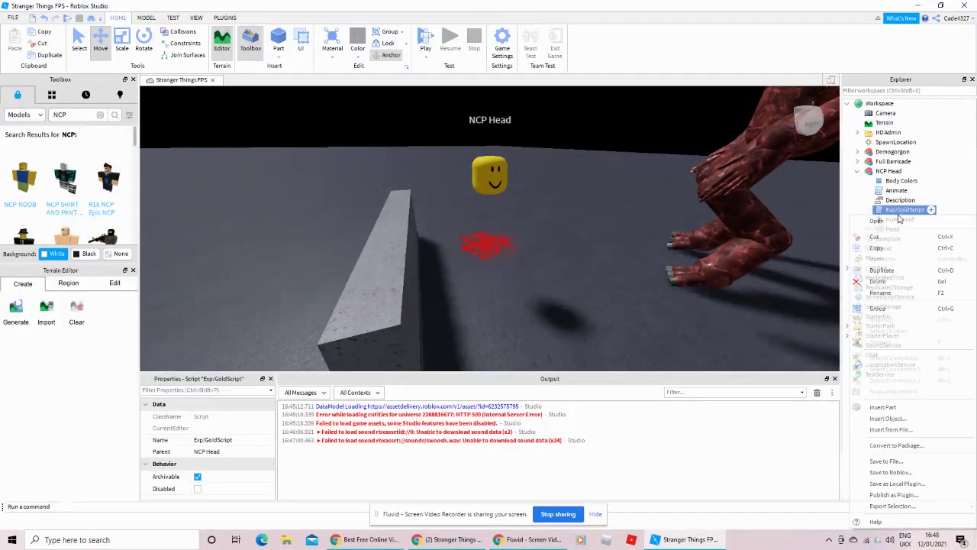
{"action": "left_click", "coordinate": [878, 281]}
Delete the Description value and the Animate script from the NCP Head model.
{"action": "right_click", "coordinate": [896, 202]}
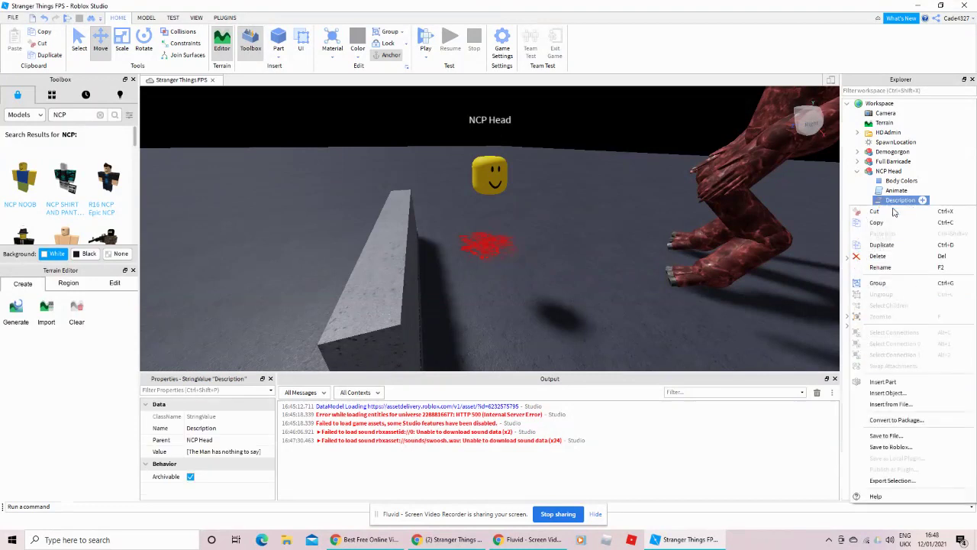
{"action": "left_click", "coordinate": [878, 256]}
{"action": "right_click", "coordinate": [897, 190]}
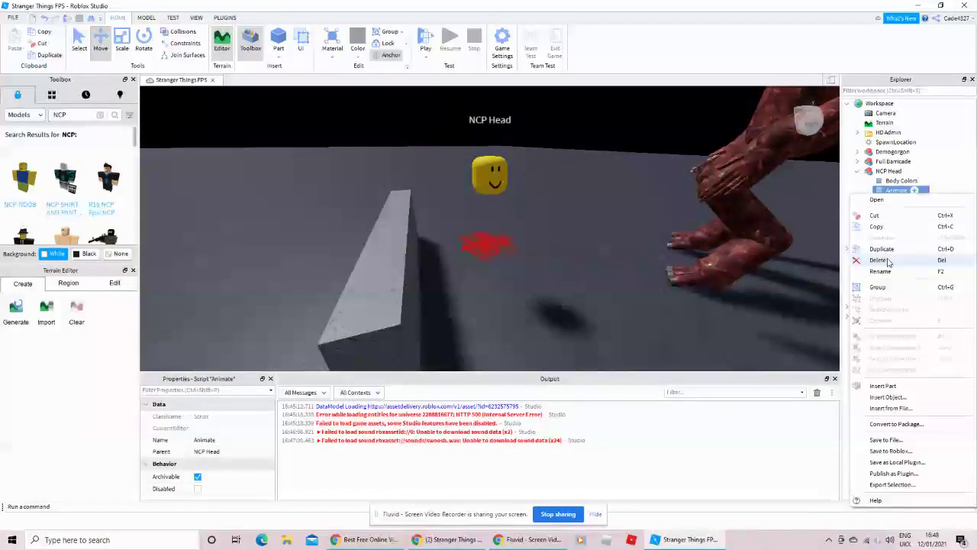
{"action": "left_click", "coordinate": [877, 260]}
Check the remaining objects inside the NCP Head model one by one.
{"action": "left_click", "coordinate": [888, 181]}
{"action": "key", "text": "Down"}
{"action": "key", "text": "Down"}
{"action": "key", "text": "Up"}
{"action": "key", "text": "Up"}
{"action": "key", "text": "Down"}
{"action": "key", "text": "Down"}
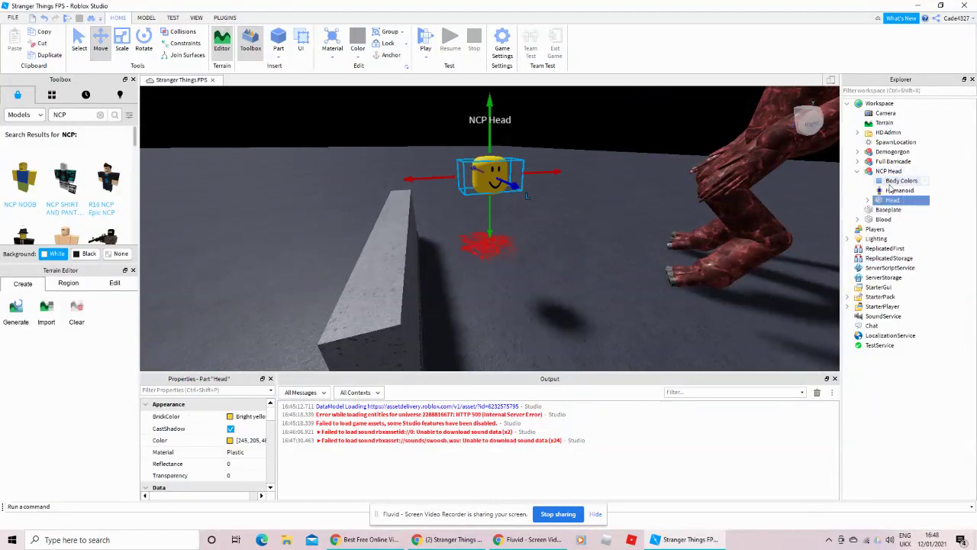
Delete the whole NCP Head model and undo the deletion.
{"action": "double_click", "coordinate": [887, 172]}
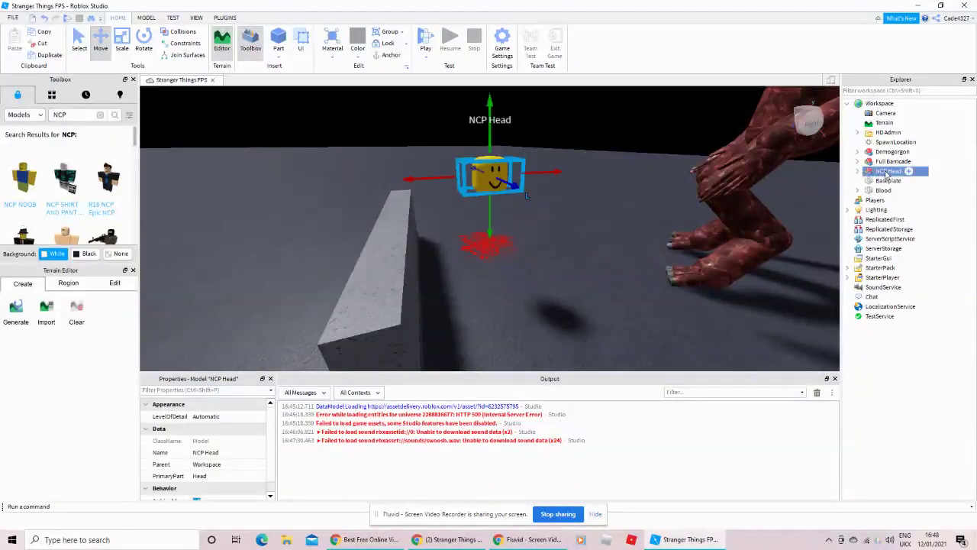
{"action": "key", "text": "Delete"}
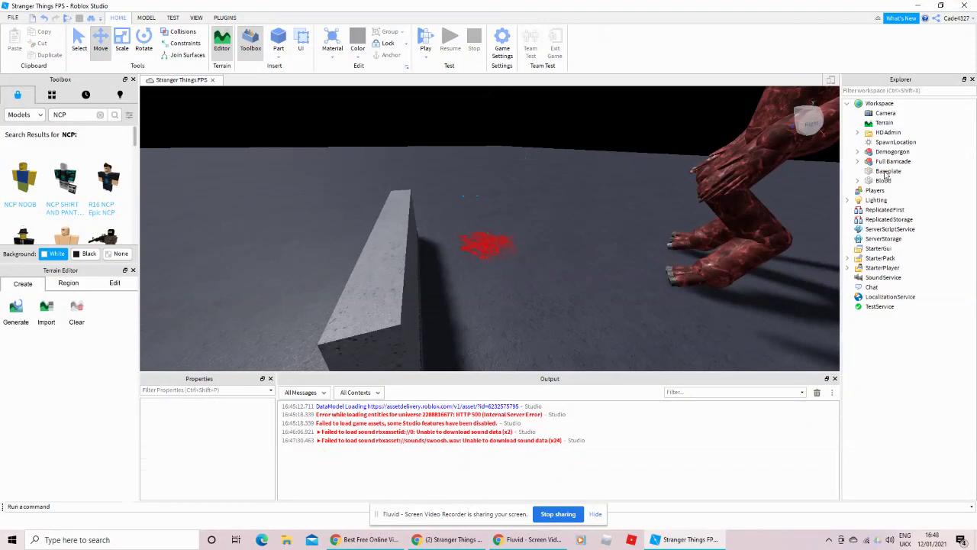
{"action": "left_click", "coordinate": [45, 18]}
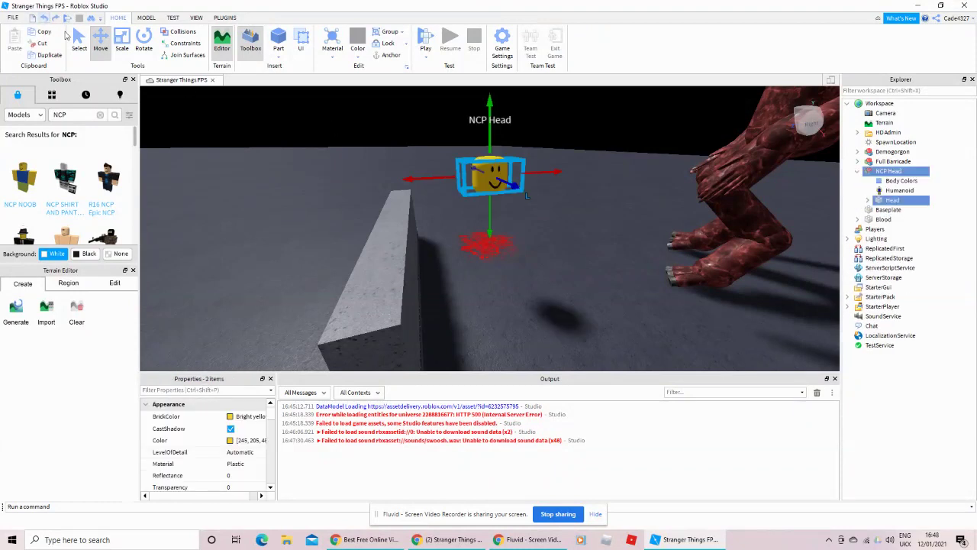
Clear the NCP Head model's name to leave it blank, and collapse its contents.
{"action": "right_click", "coordinate": [893, 173]}
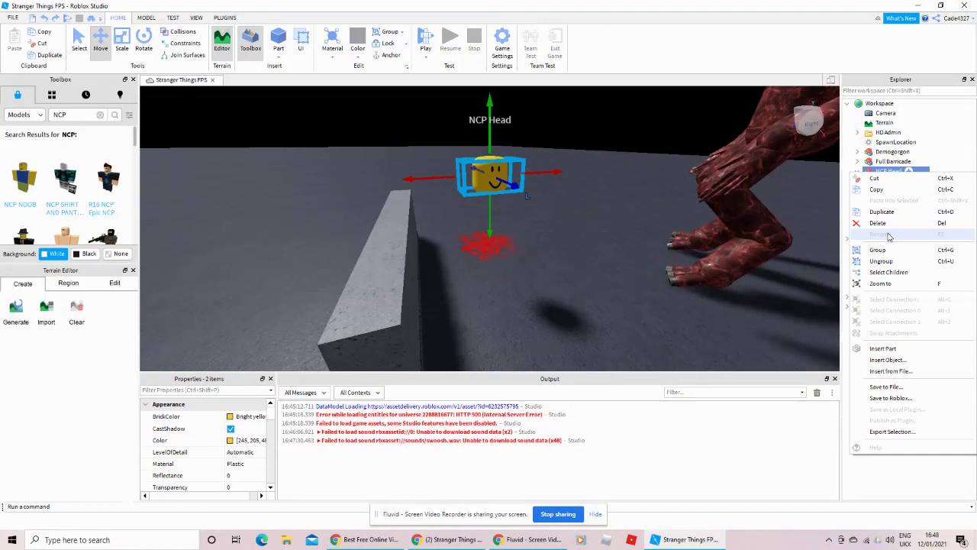
{"action": "left_click", "coordinate": [592, 194]}
{"action": "right_click", "coordinate": [889, 171]}
{"action": "left_click", "coordinate": [883, 233]}
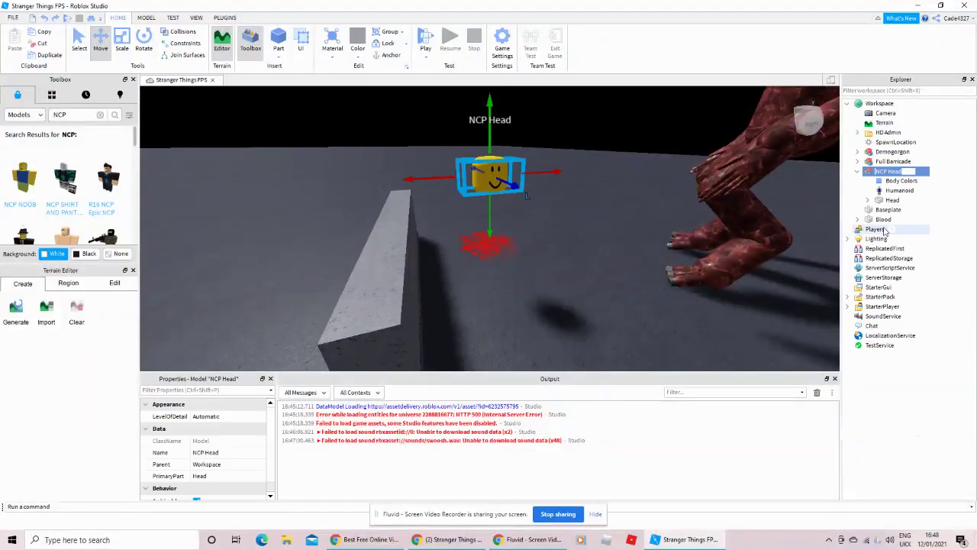
{"action": "right_click", "coordinate": [884, 173]}
{"action": "left_click", "coordinate": [882, 233]}
{"action": "key", "text": "BackSpace"}
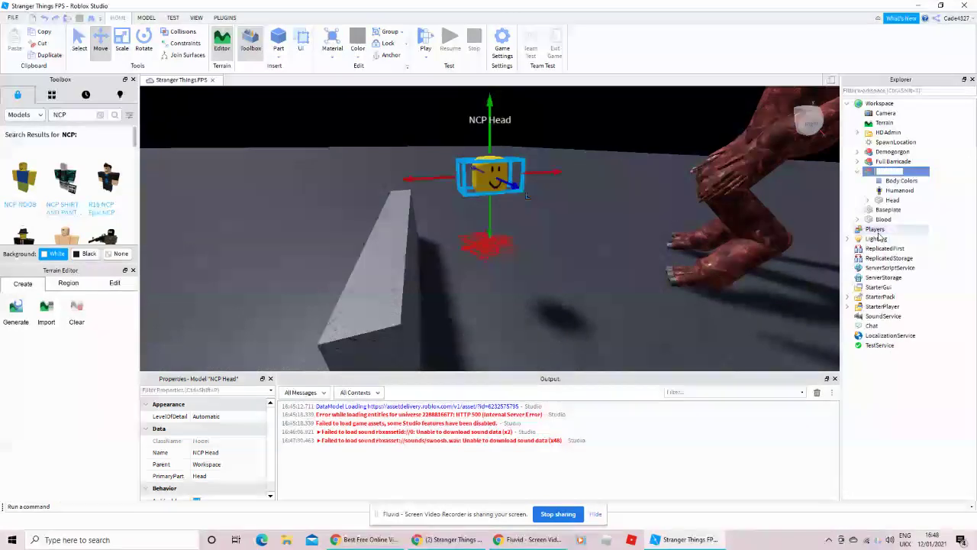
{"action": "left_click", "coordinate": [599, 183]}
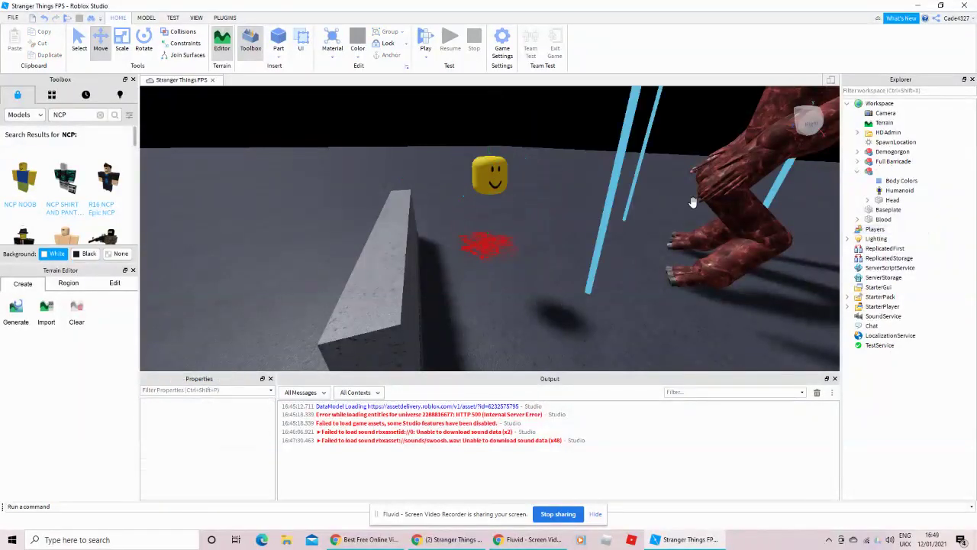
{"action": "left_click", "coordinate": [857, 171]}
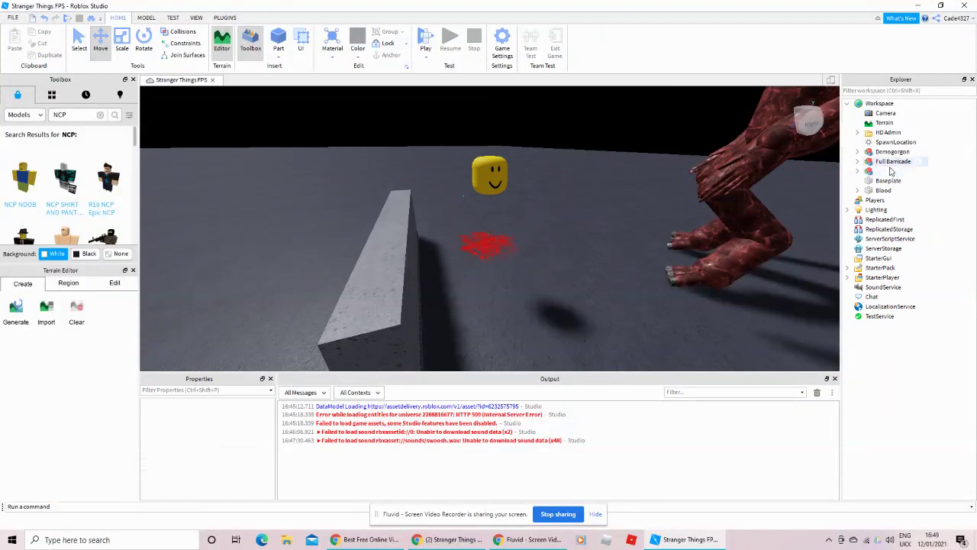
Move the severed head down onto the baseplate beside the blood splatter.
{"action": "right_click_drag", "start_coordinate": [584, 200], "coordinate": [548, 191]}
{"action": "left_click_drag", "start_coordinate": [502, 185], "coordinate": [524, 288]}
{"action": "key", "text": "d"}
{"action": "right_click_drag", "start_coordinate": [514, 285], "coordinate": [509, 283]}
{"action": "key", "text": "s"}
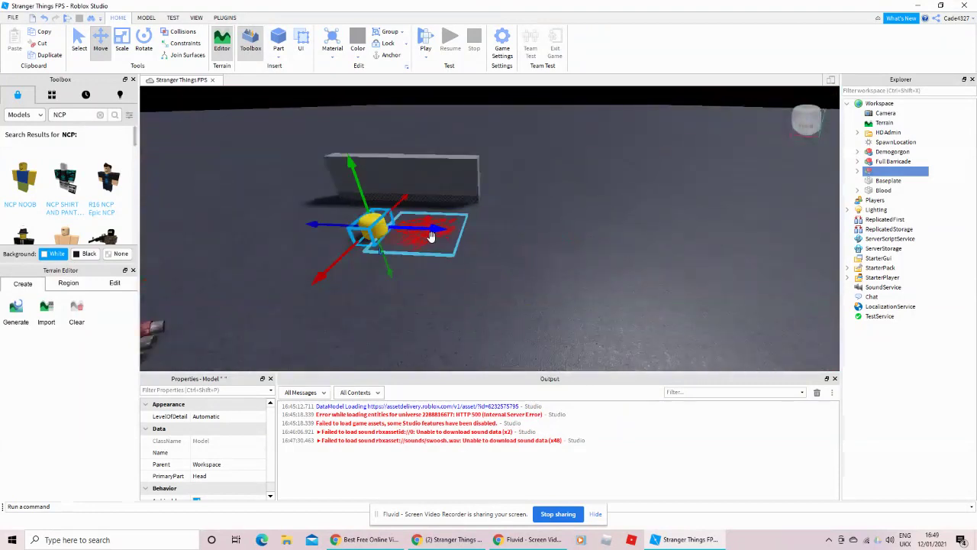
Anchor the Blood part and activate the Scale tool on it.
{"action": "left_click_drag", "start_coordinate": [436, 235], "coordinate": [436, 235]}
{"action": "left_click", "coordinate": [436, 236]}
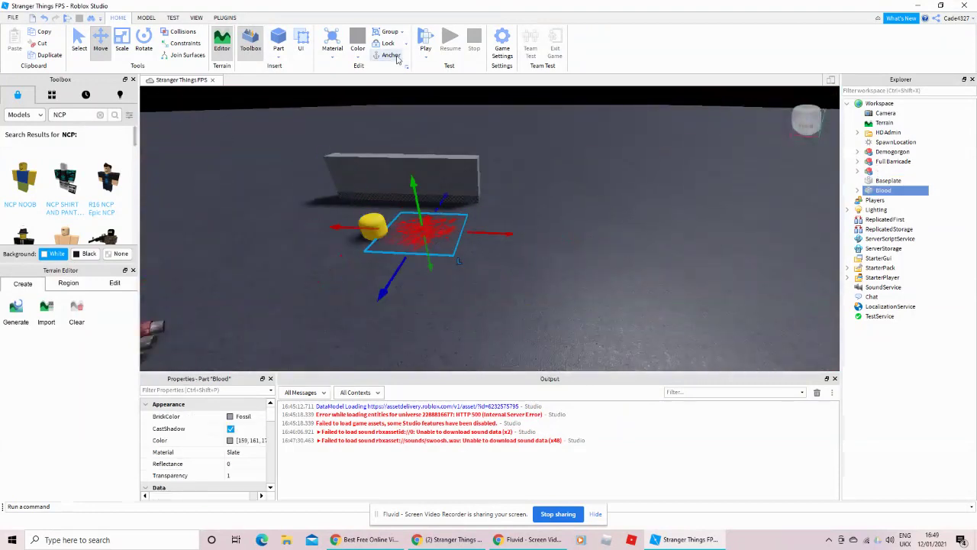
{"action": "left_click", "coordinate": [122, 39]}
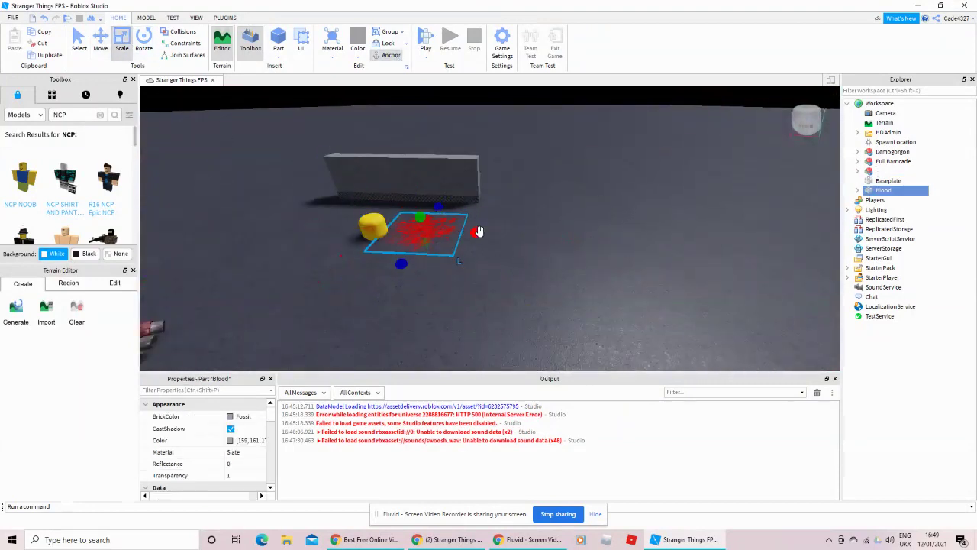